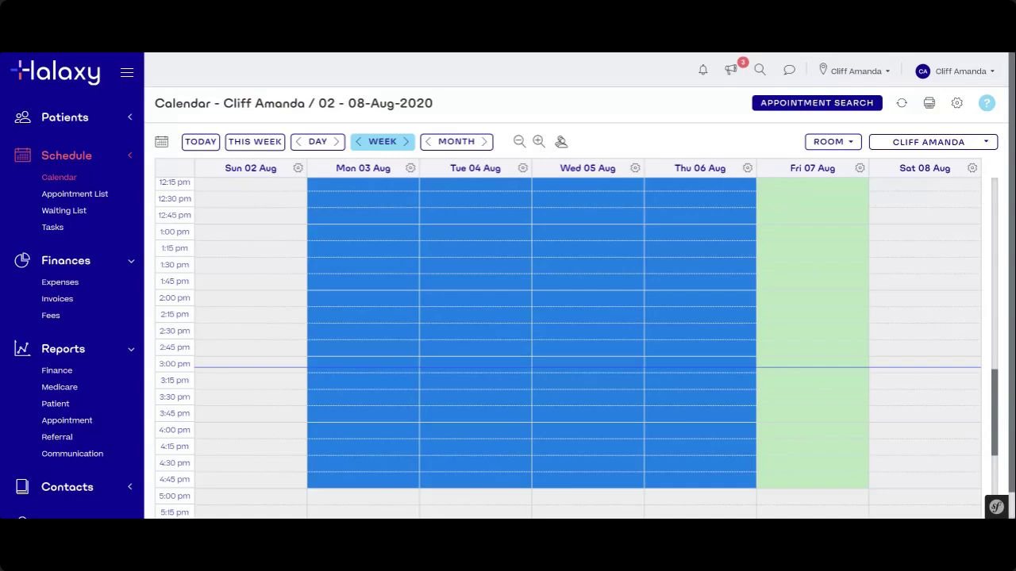
# - Book the existing patient at 12:30 pm Tuesday 4 August with the Private W001 Widget Fee ($2.00)
pyautogui.click(490, 212)
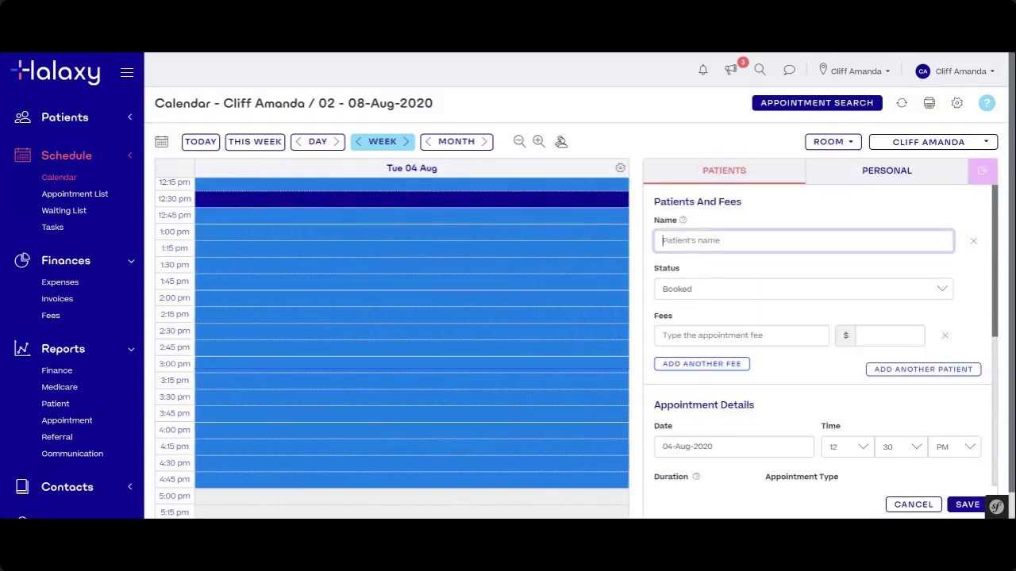
pyautogui.write('kn')
pyautogui.click(700, 265)
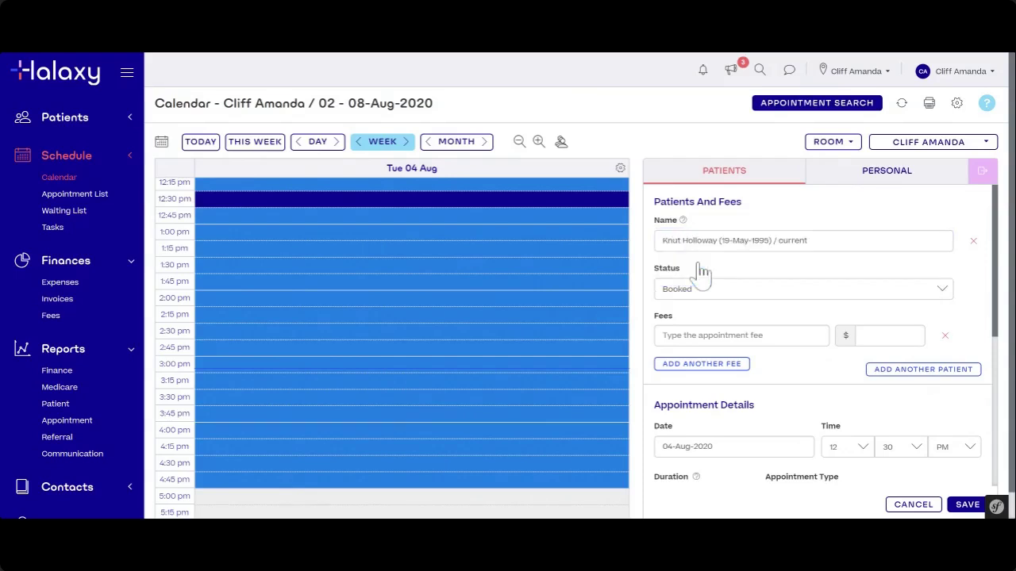
pyautogui.click(738, 335)
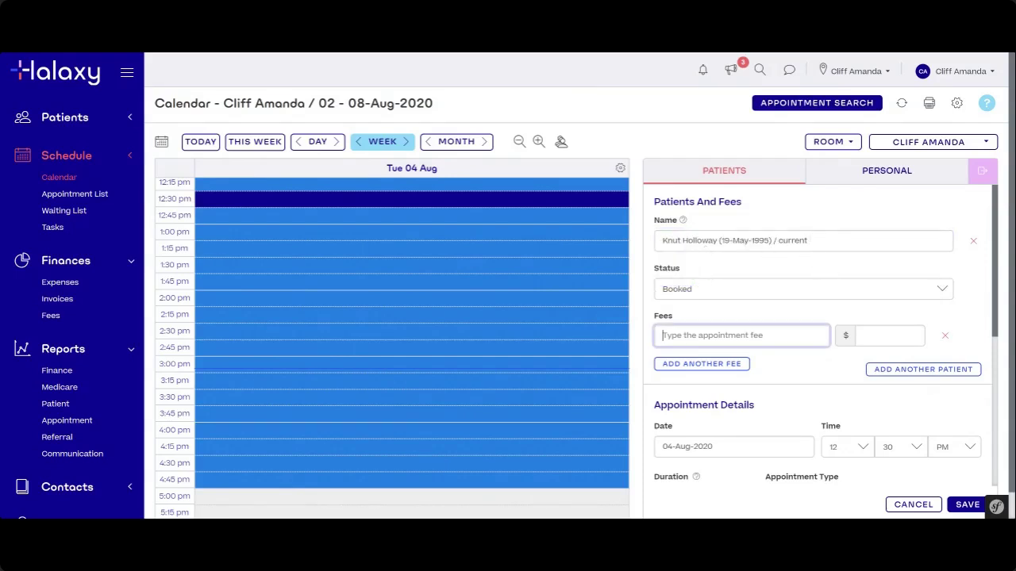
pyautogui.write('priv')
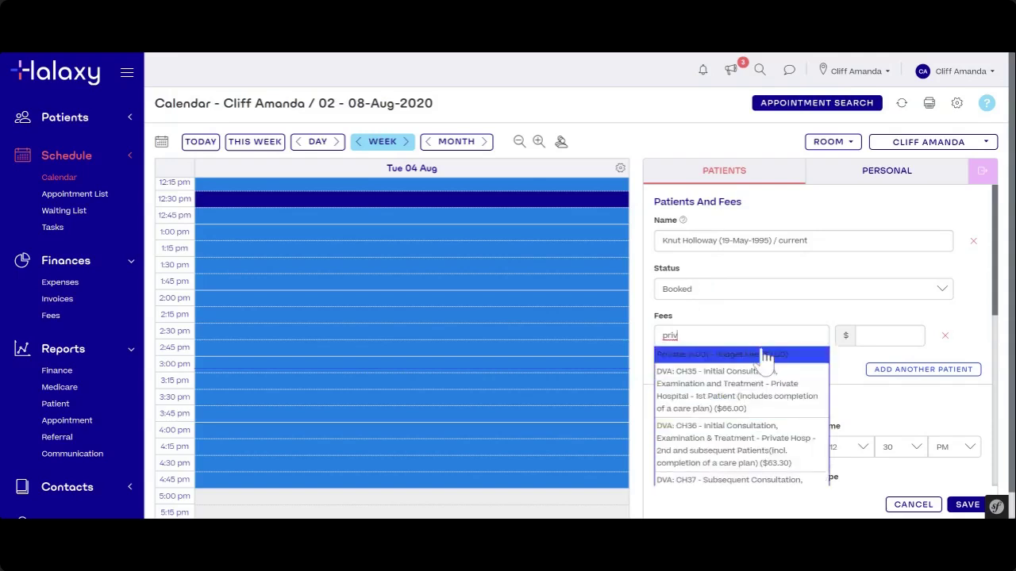
pyautogui.click(723, 355)
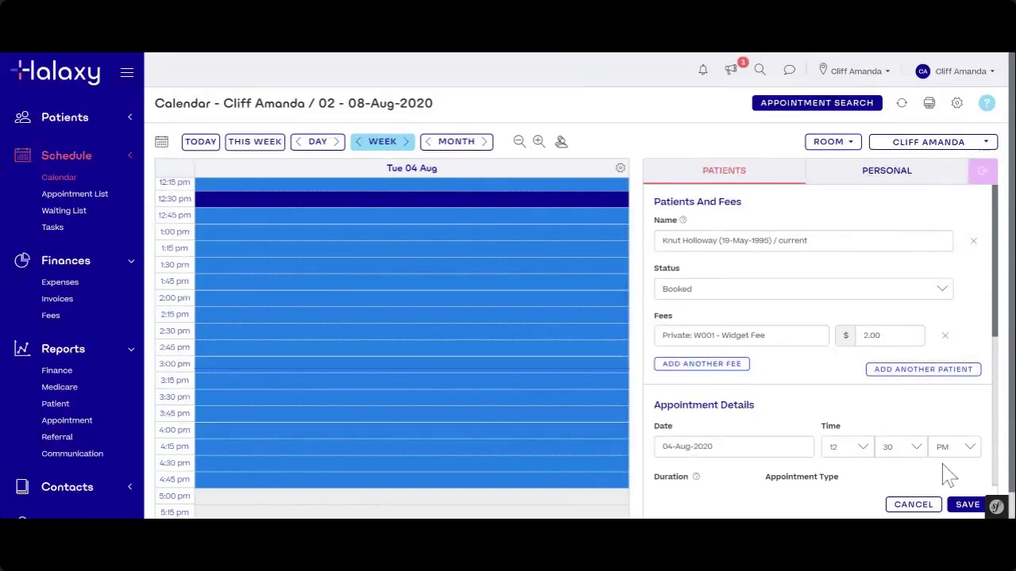
pyautogui.click(965, 508)
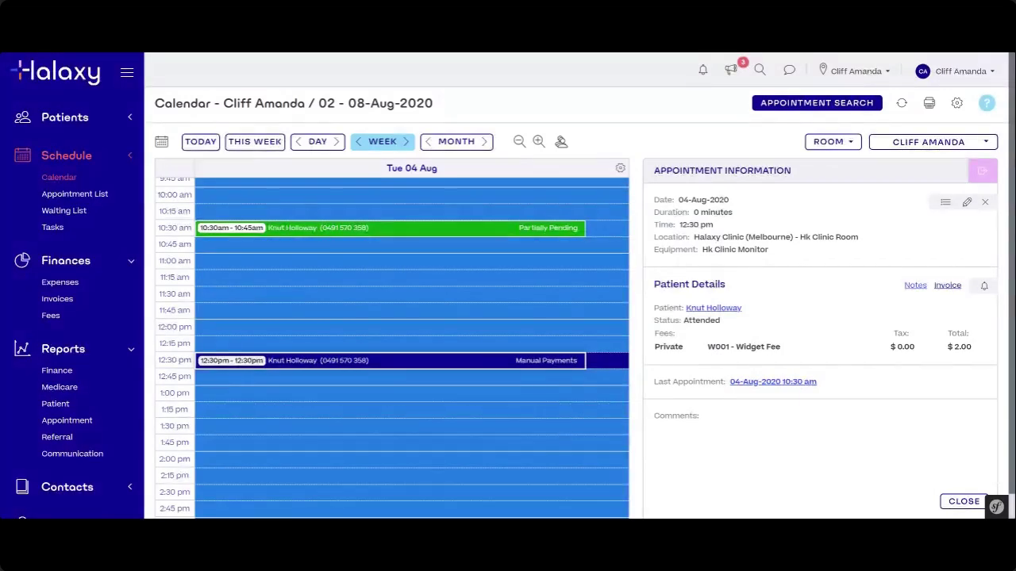
# - Open the invoice for the 12:30 pm appointment from the Patient Details panel
pyautogui.click(947, 286)
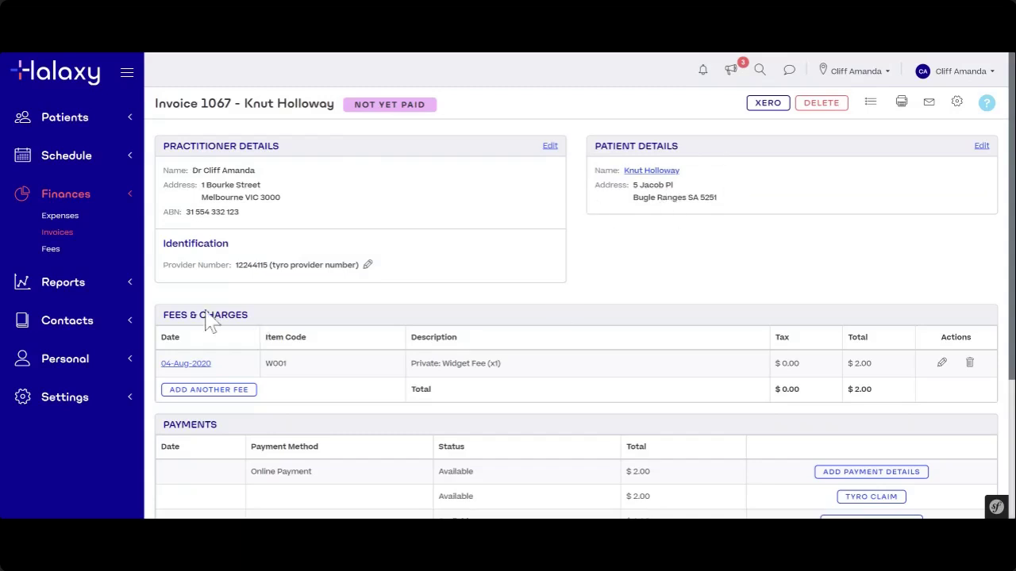
pyautogui.scroll(-2, 170, 320)
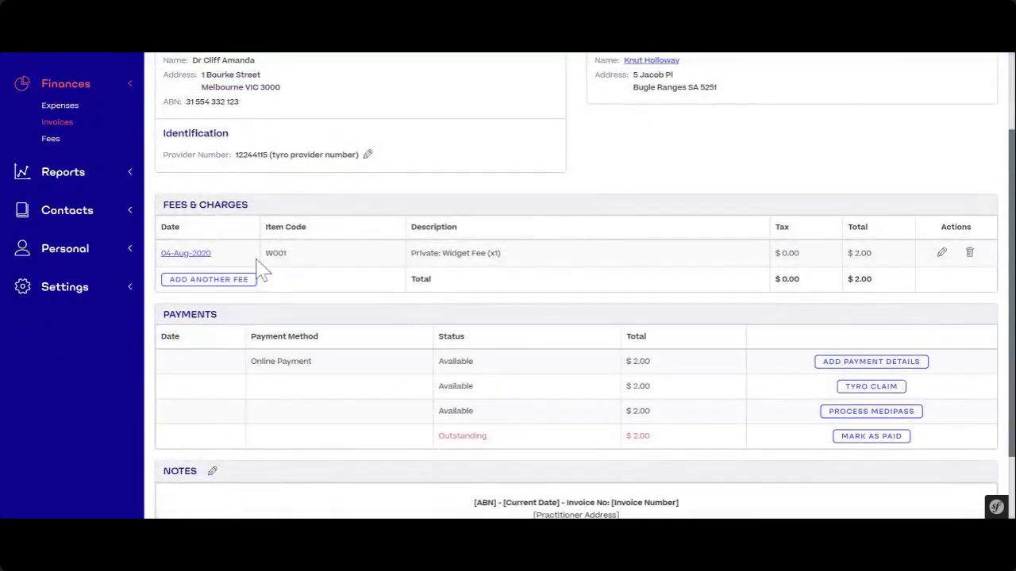
pyautogui.moveTo(164, 208); pyautogui.dragTo(243, 206)
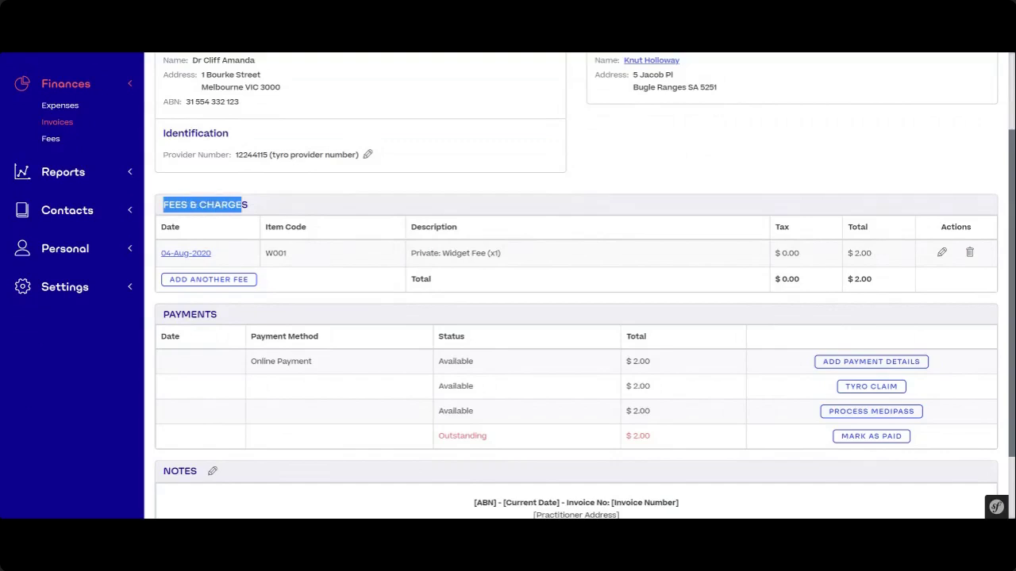
pyautogui.click(256, 213)
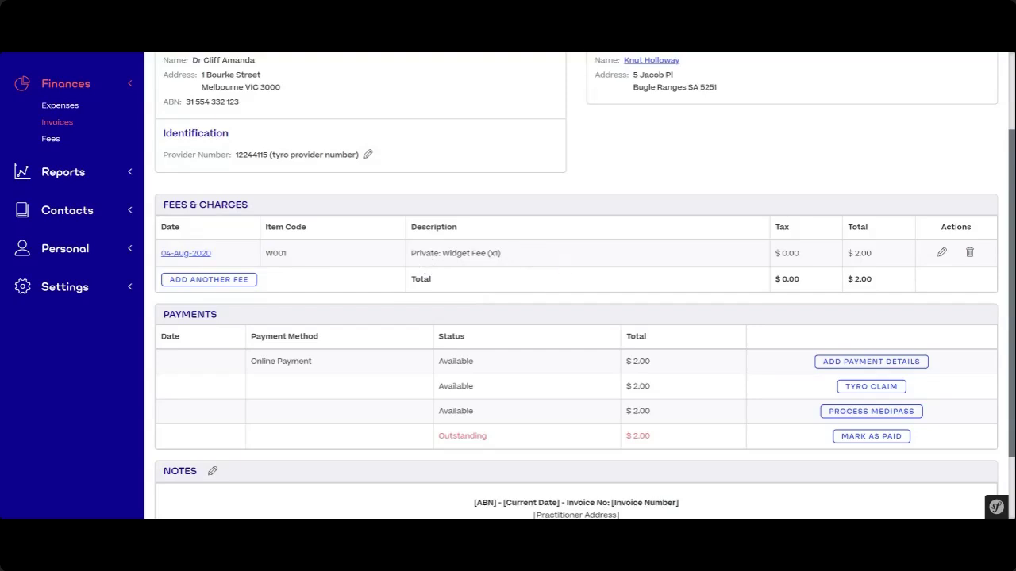
pyautogui.doubleClick(191, 315)
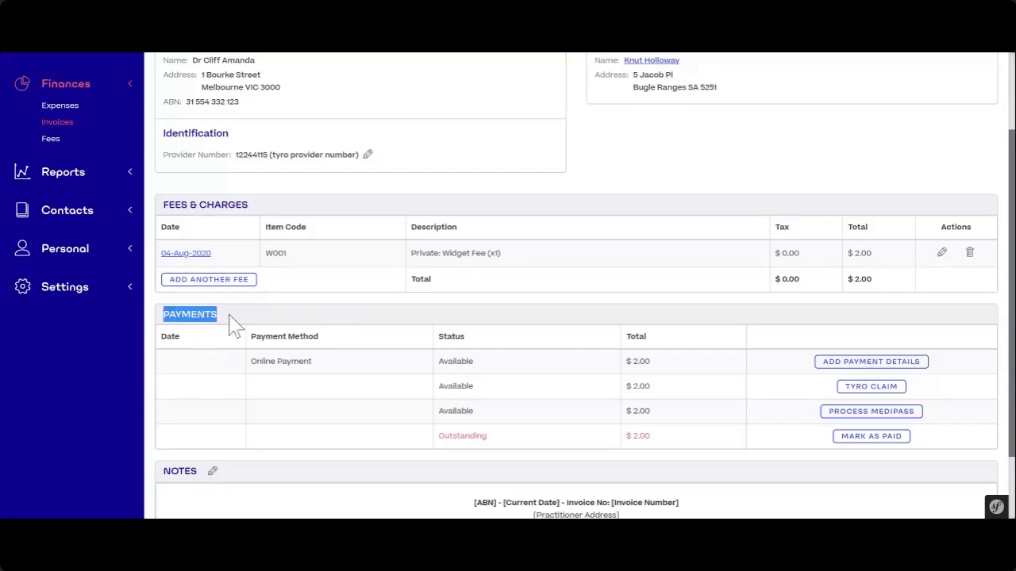
pyautogui.click(248, 322)
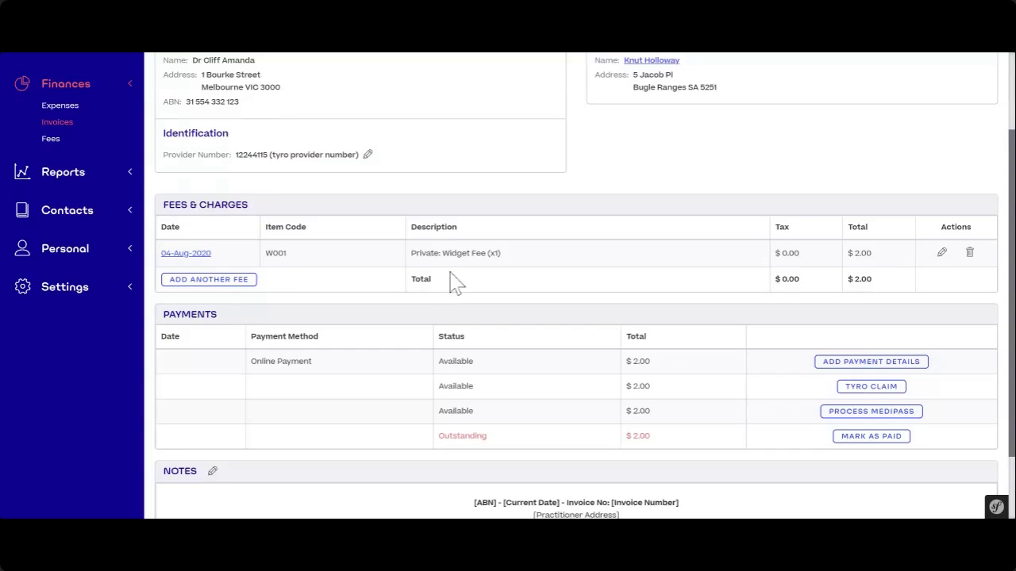
pyautogui.scroll(2, 600, 263)
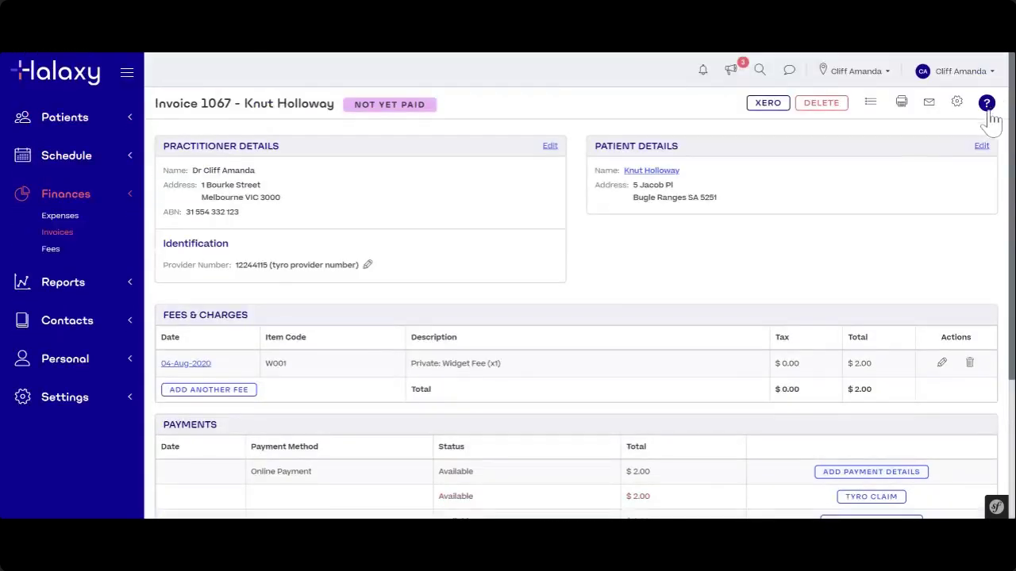
pyautogui.scroll(-2, 457, 362)
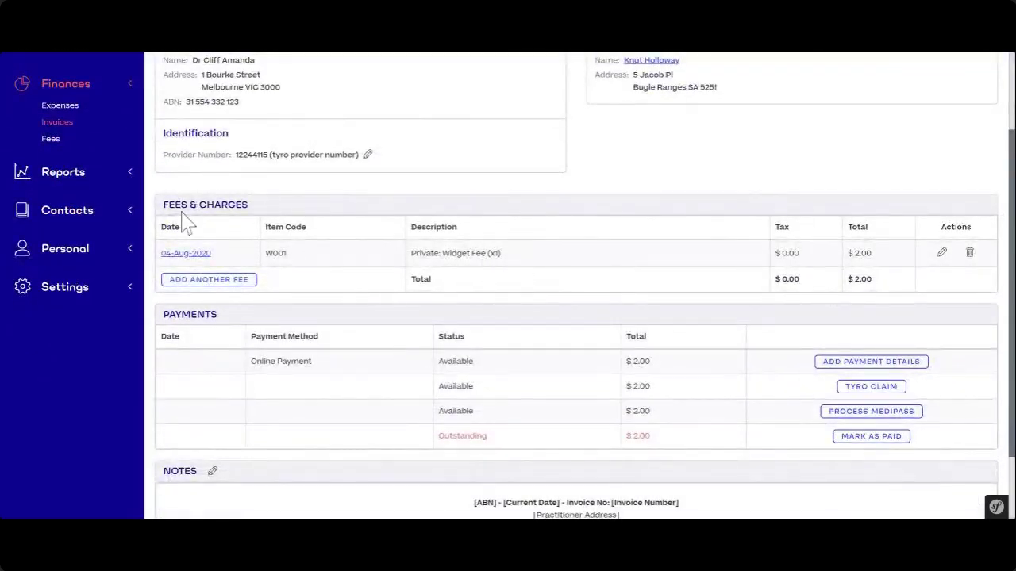
pyautogui.moveTo(159, 205); pyautogui.dragTo(265, 212)
pyautogui.scroll(-1, 279, 285)
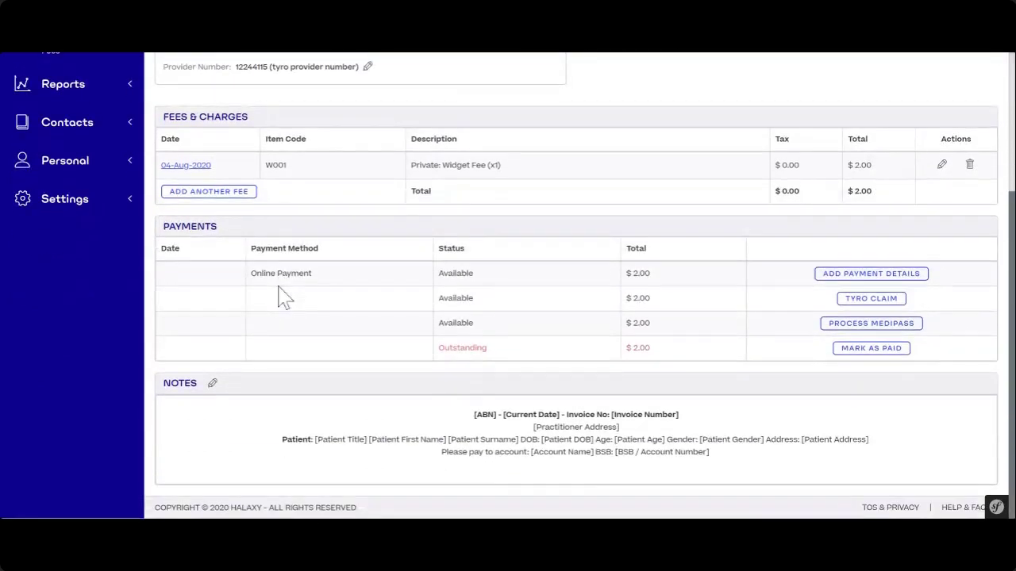
pyautogui.doubleClick(167, 226)
pyautogui.click(236, 239)
pyautogui.click(827, 275)
pyautogui.click(849, 349)
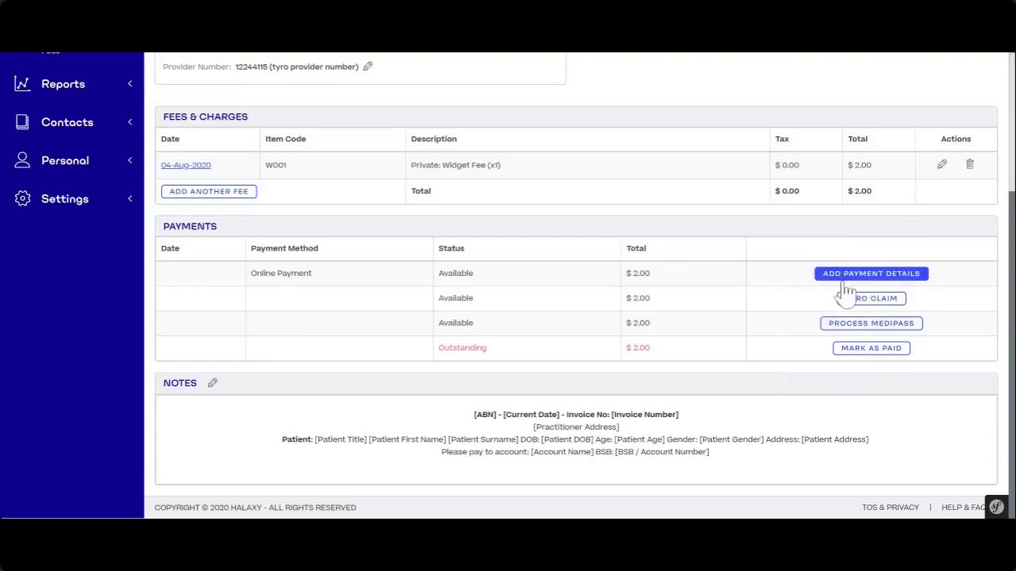
pyautogui.moveTo(438, 274); pyautogui.dragTo(487, 277)
pyautogui.click(492, 284)
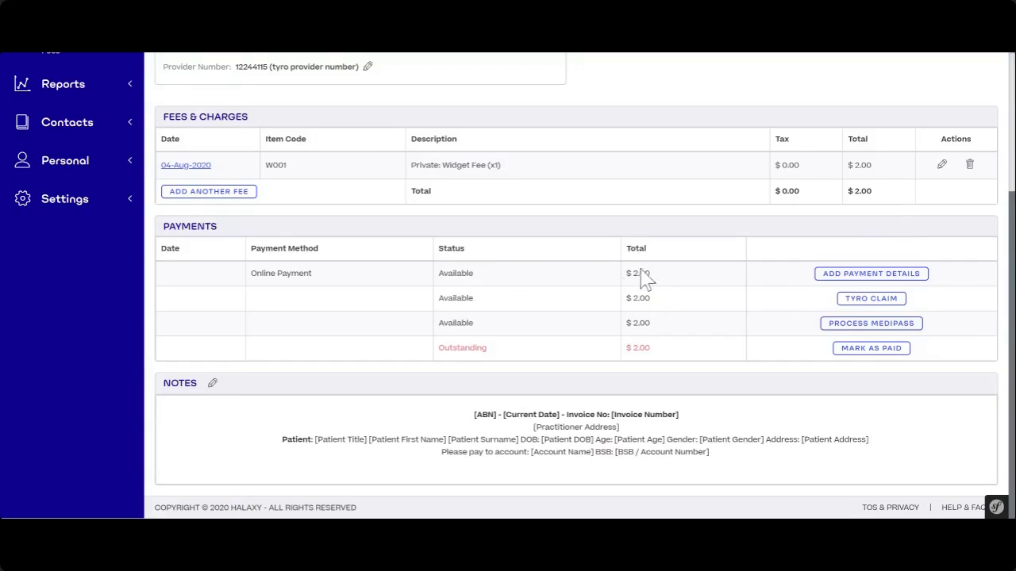
pyautogui.moveTo(440, 273); pyautogui.dragTo(496, 272)
pyautogui.click(564, 287)
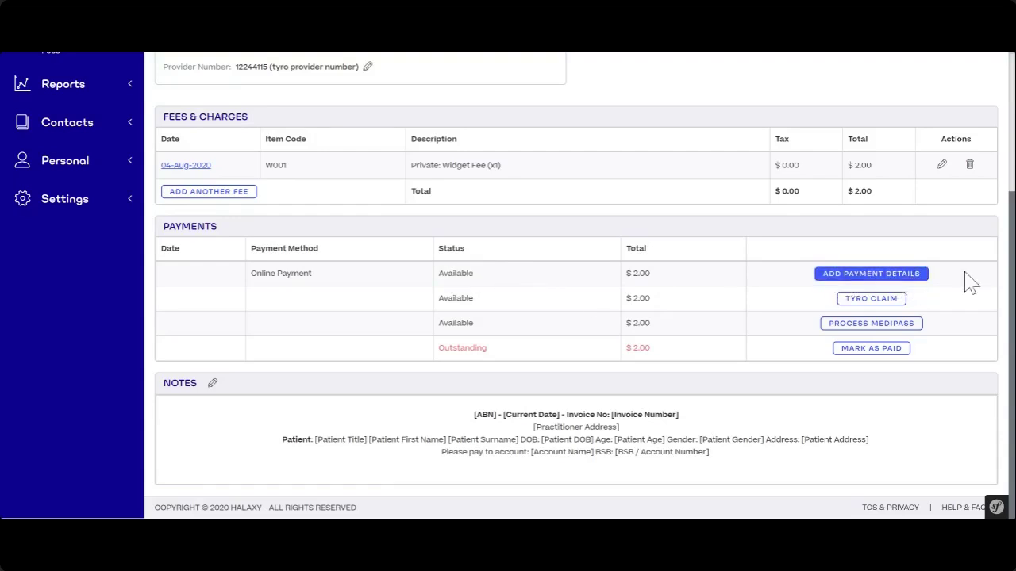
pyautogui.click(909, 277)
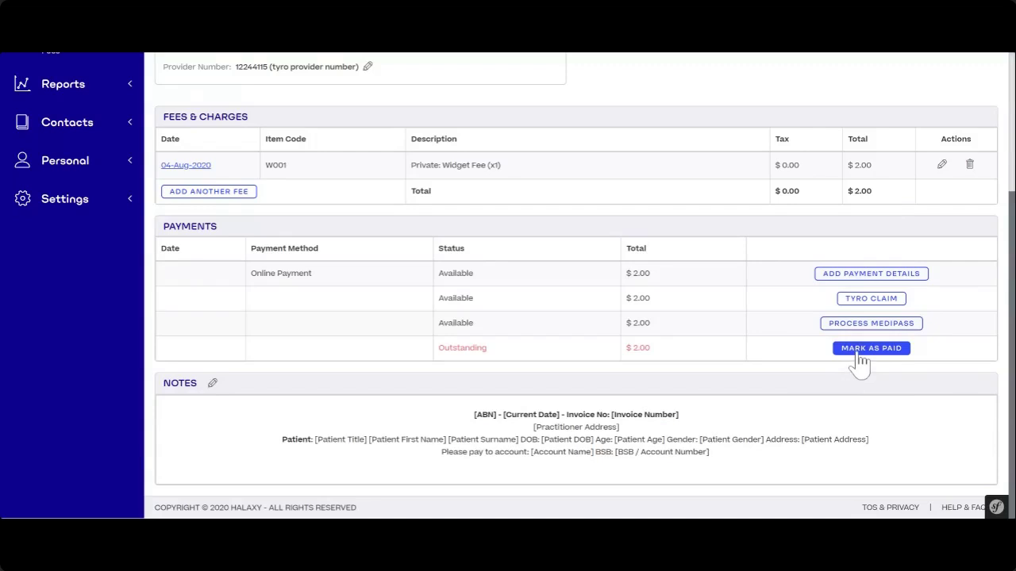
# - Mark the $2.00 invoice as paid, keeping Cash as the payment method
pyautogui.click(859, 351)
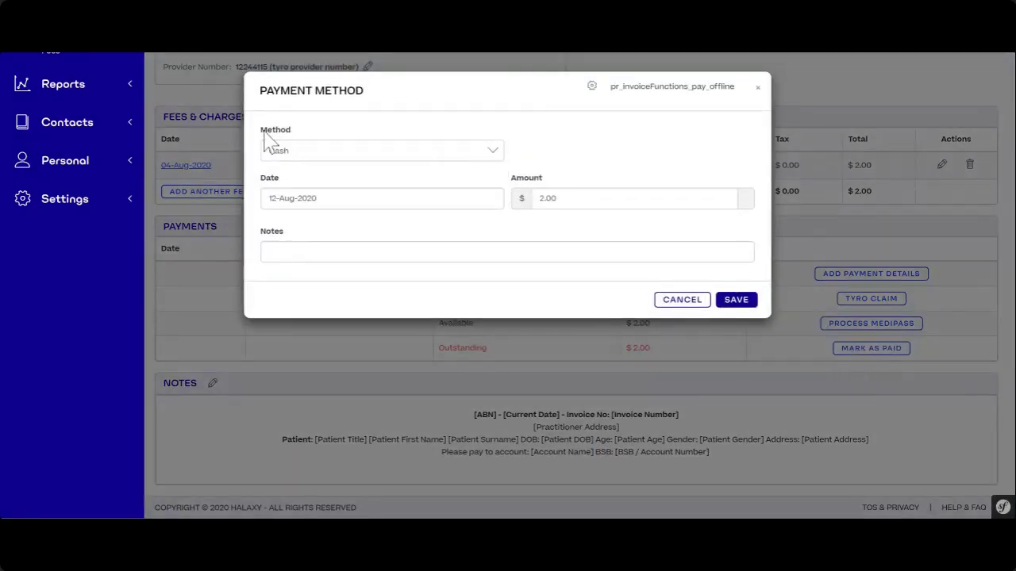
pyautogui.click(491, 157)
pyautogui.moveTo(501, 214); pyautogui.dragTo(502, 244)
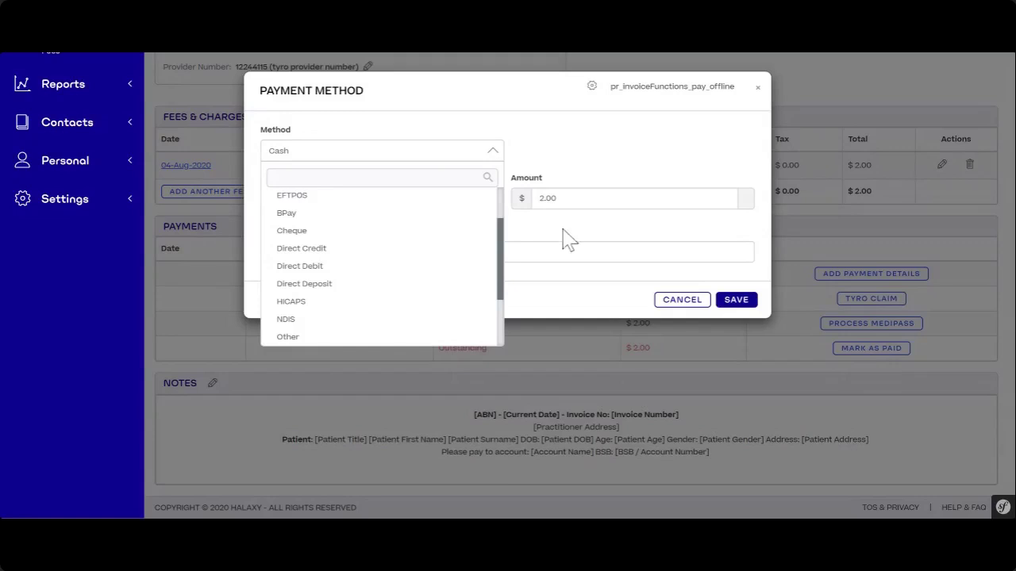
pyautogui.click(493, 153)
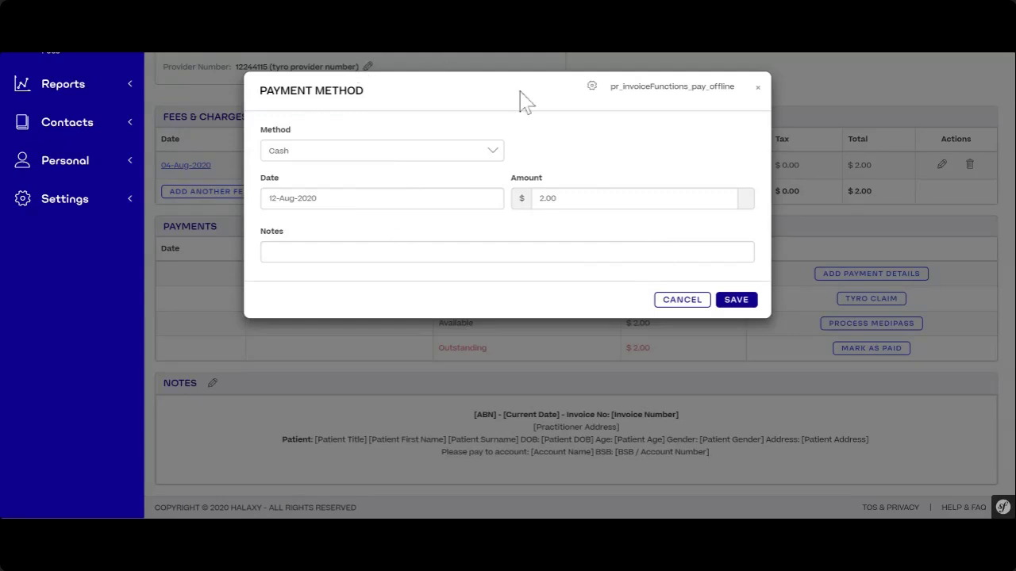
pyautogui.click(686, 303)
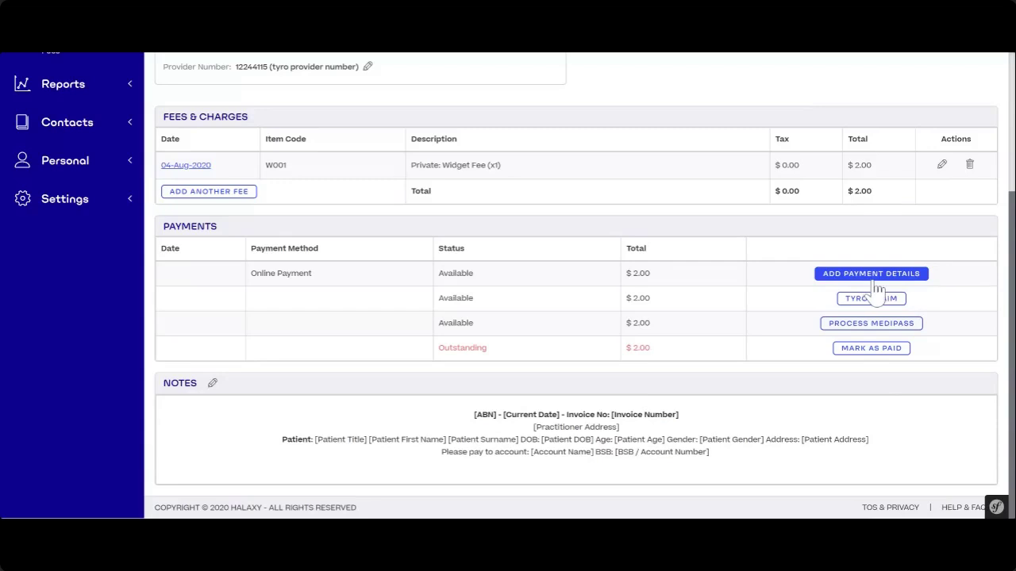
pyautogui.click(878, 277)
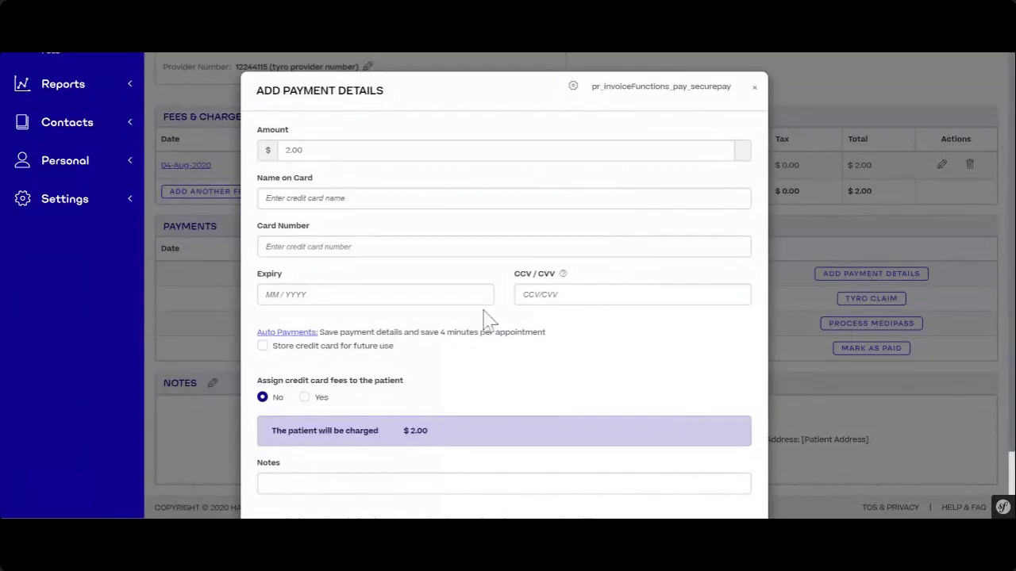
pyautogui.scroll(-2, 562, 327)
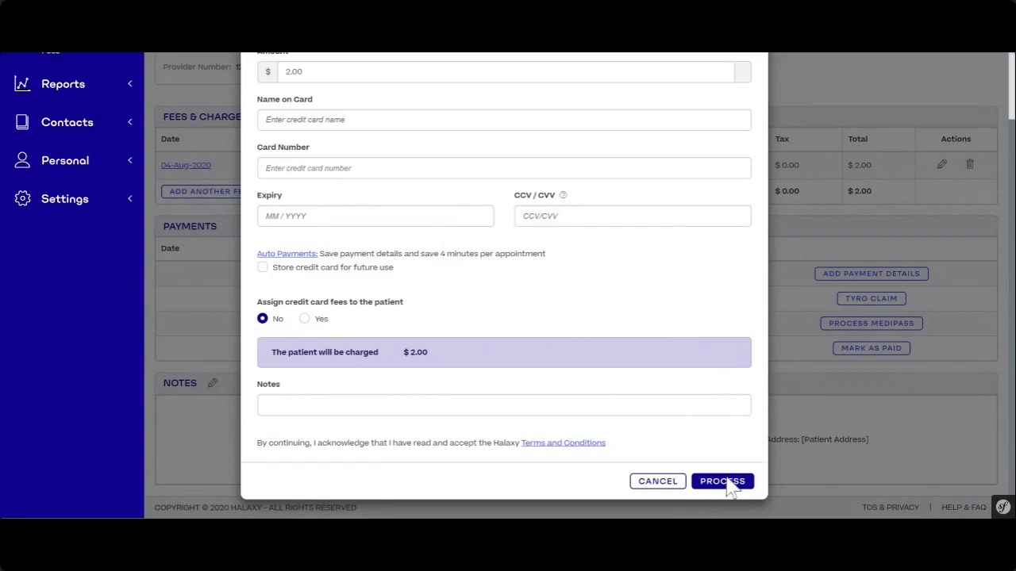
# - Cancel the Add Payment Details card form without charging anything
pyautogui.click(655, 482)
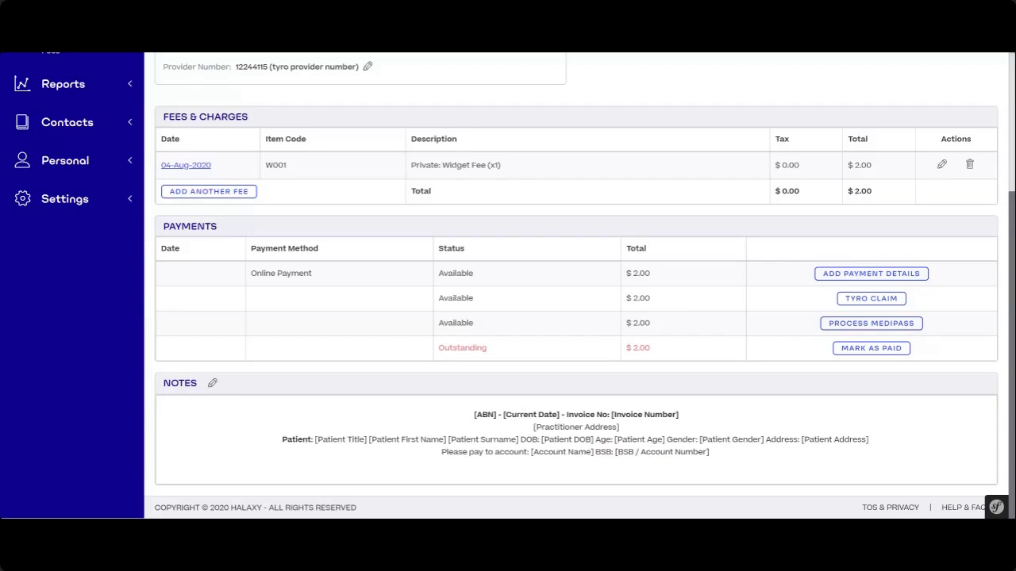
pyautogui.scroll(3, 378, 312)
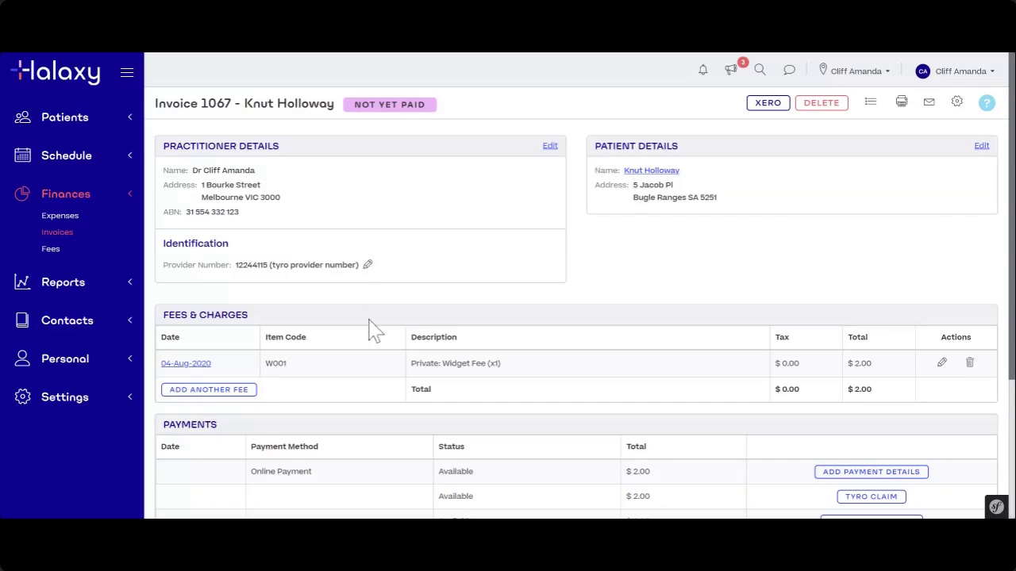
pyautogui.scroll(-3, 392, 310)
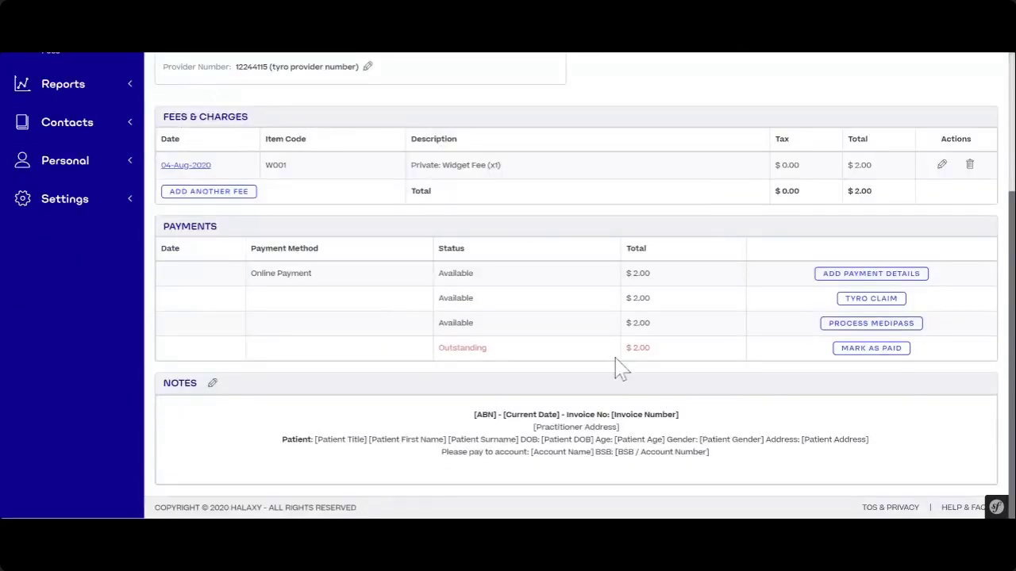
pyautogui.scroll(3, 603, 366)
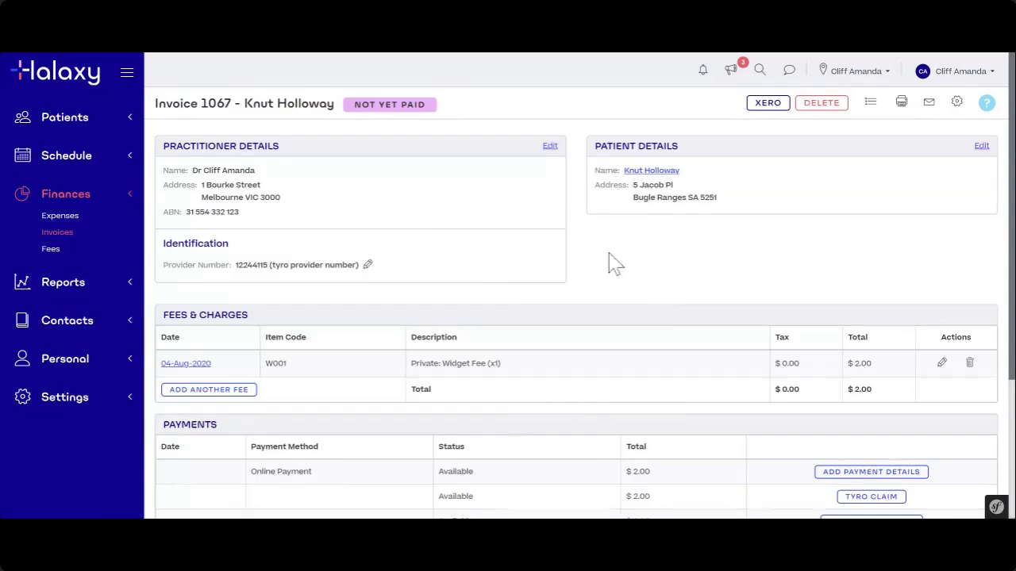
pyautogui.scroll(-2, 587, 147)
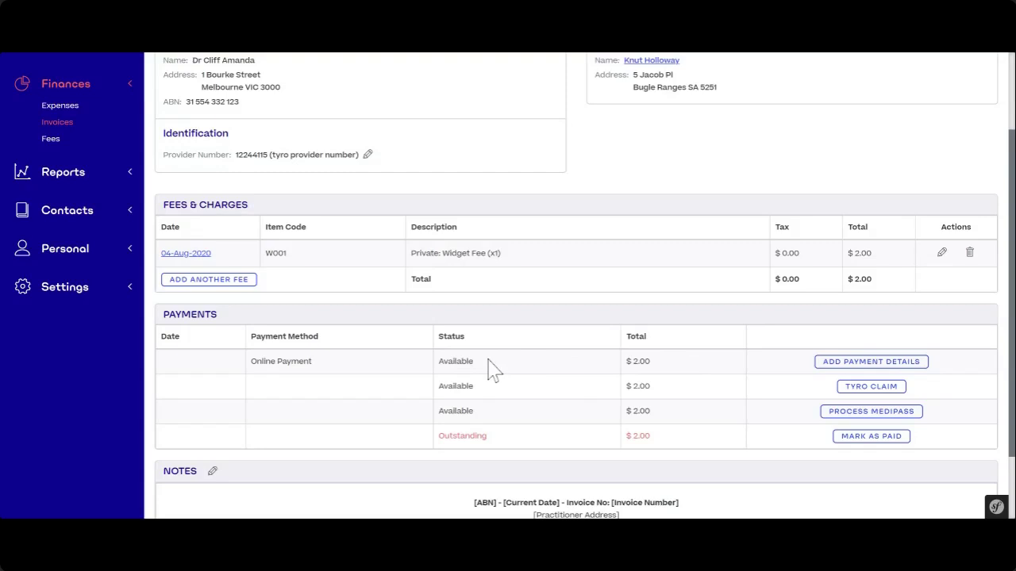
pyautogui.scroll(2, 486, 377)
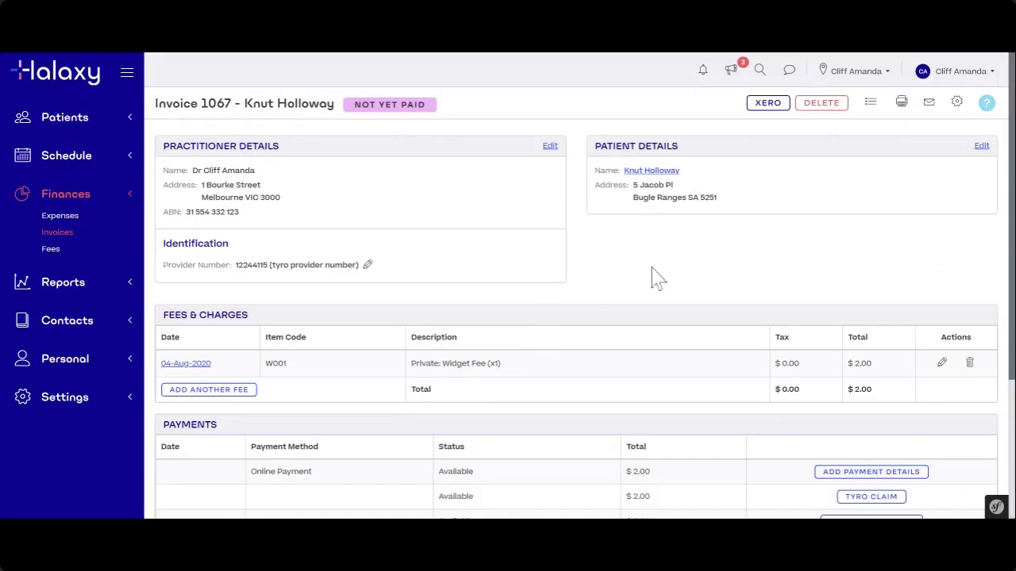
pyautogui.scroll(-2, 654, 279)
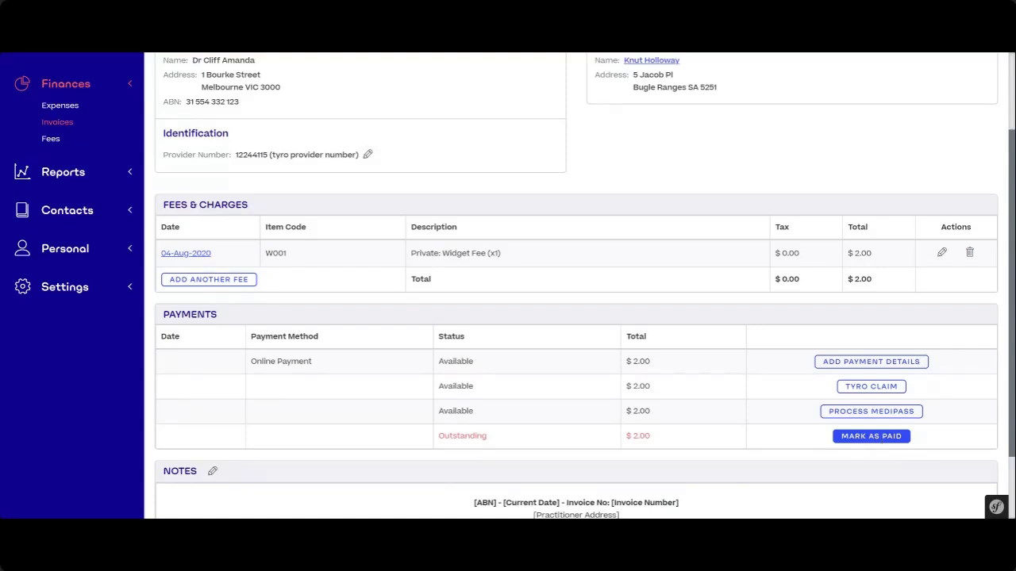
pyautogui.click(863, 447)
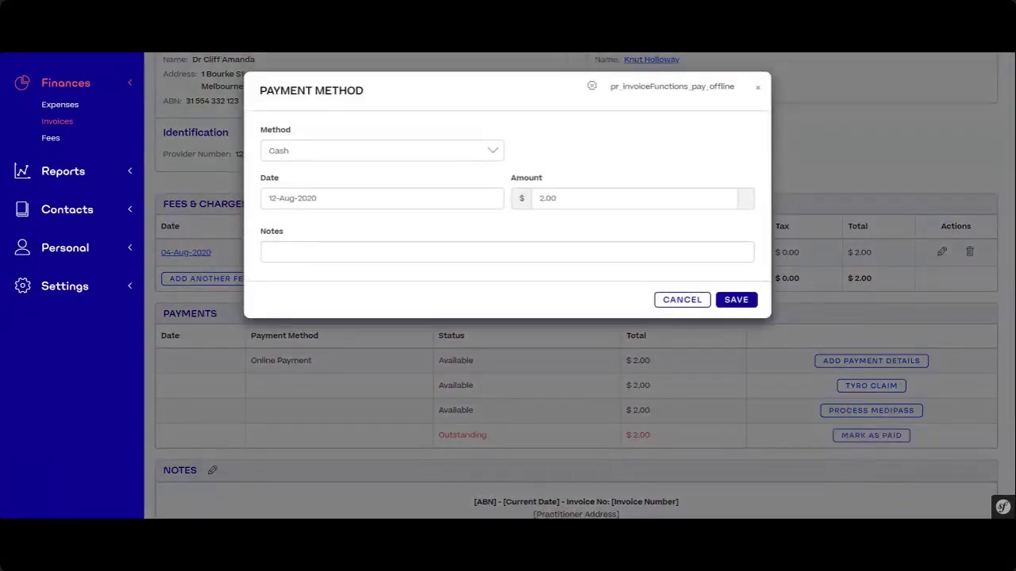
pyautogui.click(497, 154)
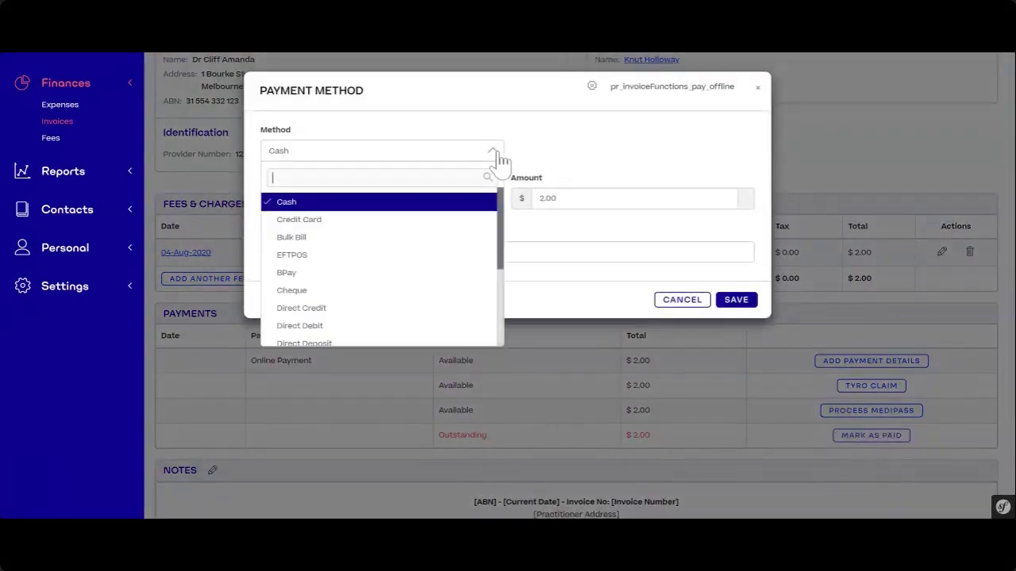
pyautogui.click(295, 204)
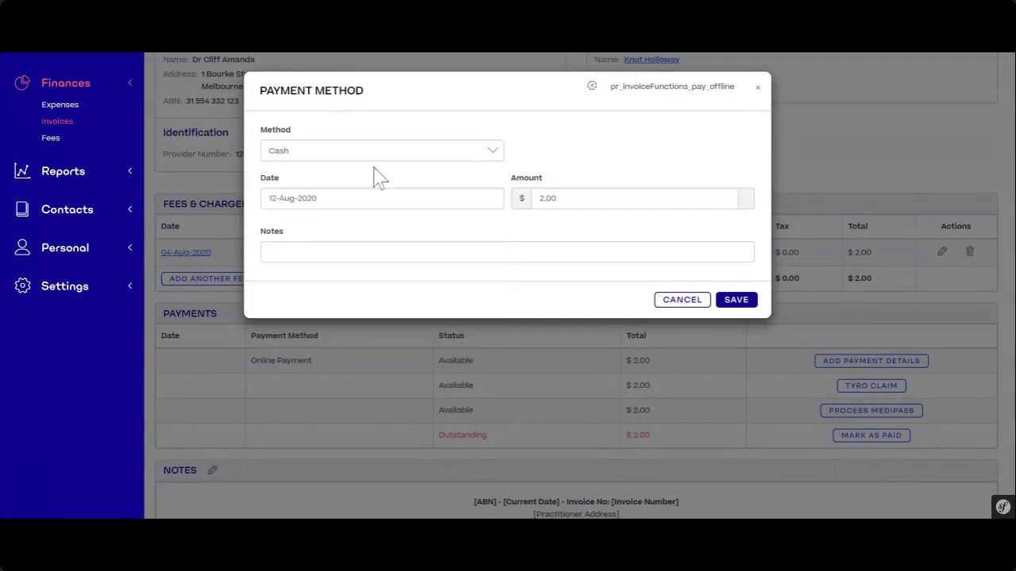
pyautogui.click(743, 307)
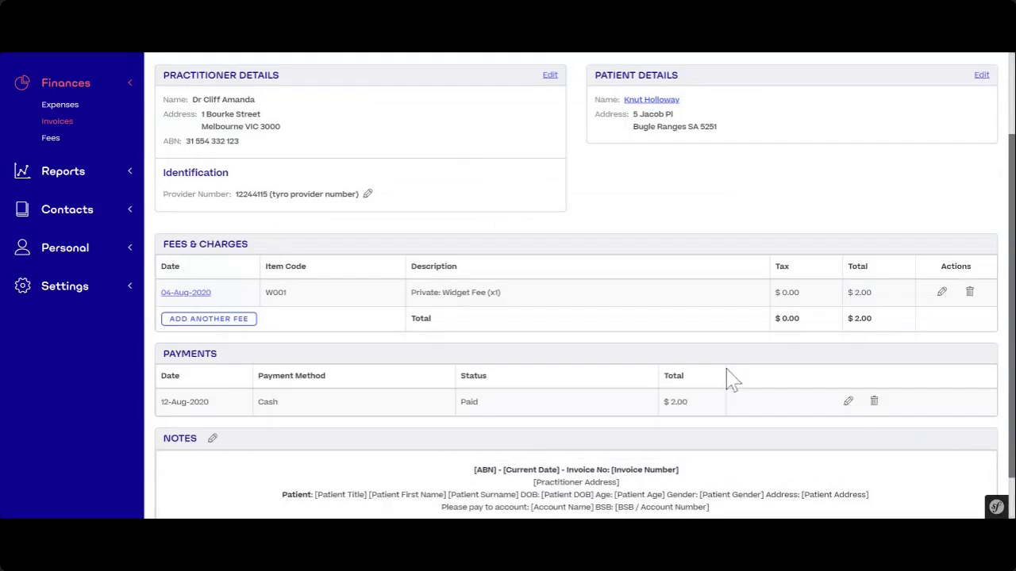
pyautogui.moveTo(164, 354); pyautogui.dragTo(234, 358)
pyautogui.click(239, 361)
pyautogui.moveTo(461, 404); pyautogui.dragTo(490, 412)
pyautogui.scroll(-1, 896, 405)
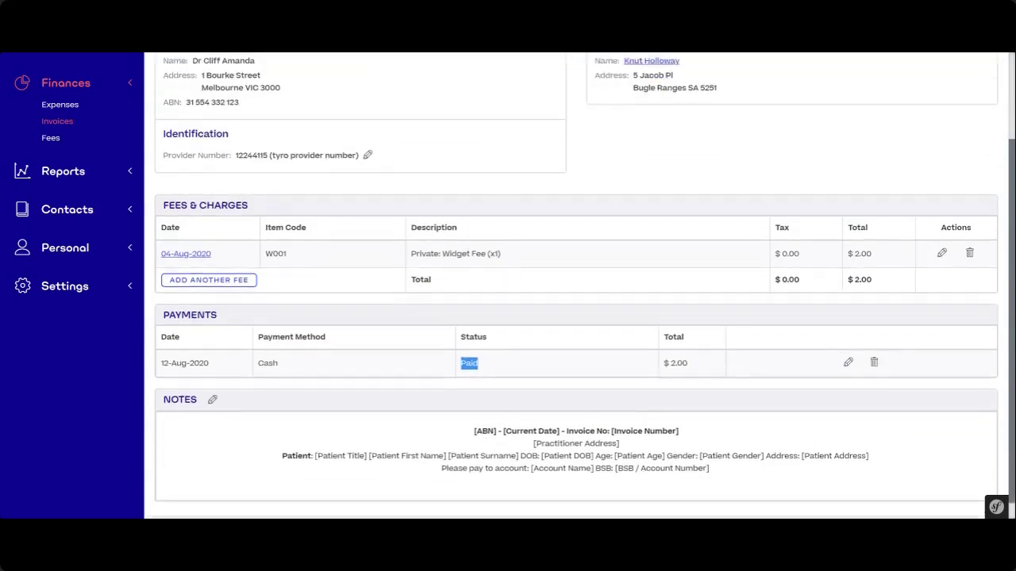
pyautogui.click(806, 372)
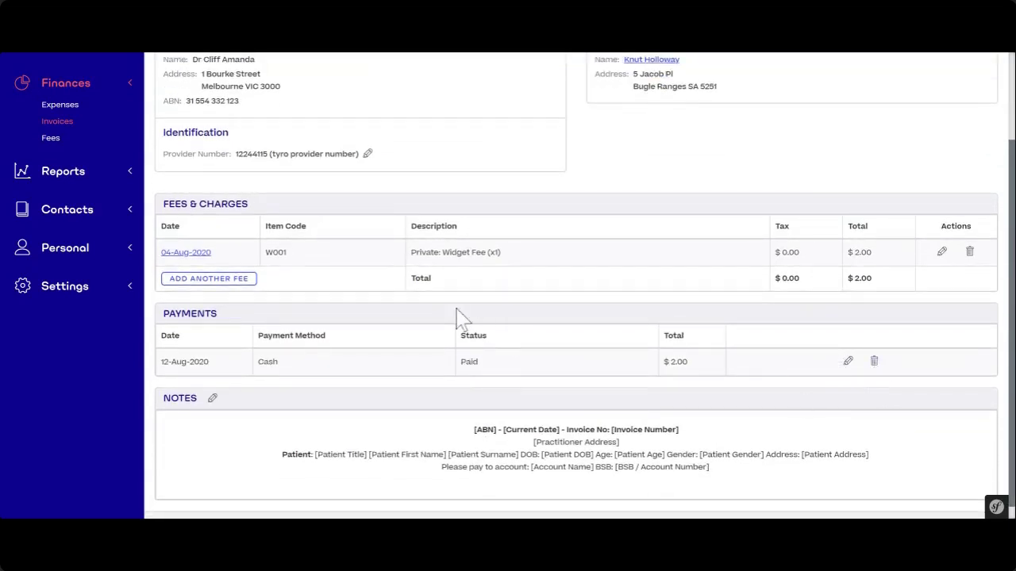
pyautogui.scroll(3, 460, 320)
pyautogui.moveTo(353, 105); pyautogui.dragTo(423, 111)
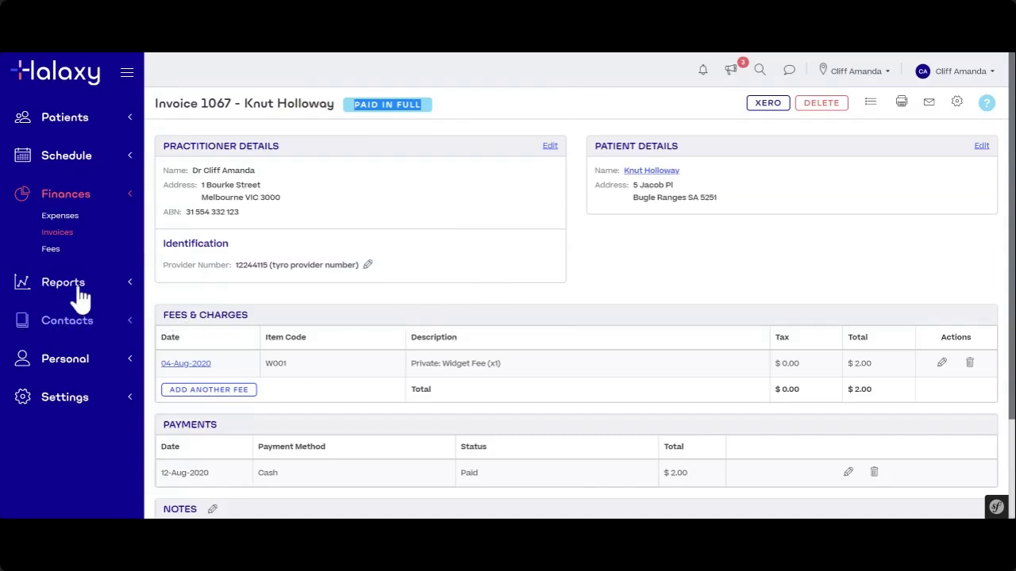
pyautogui.click(436, 127)
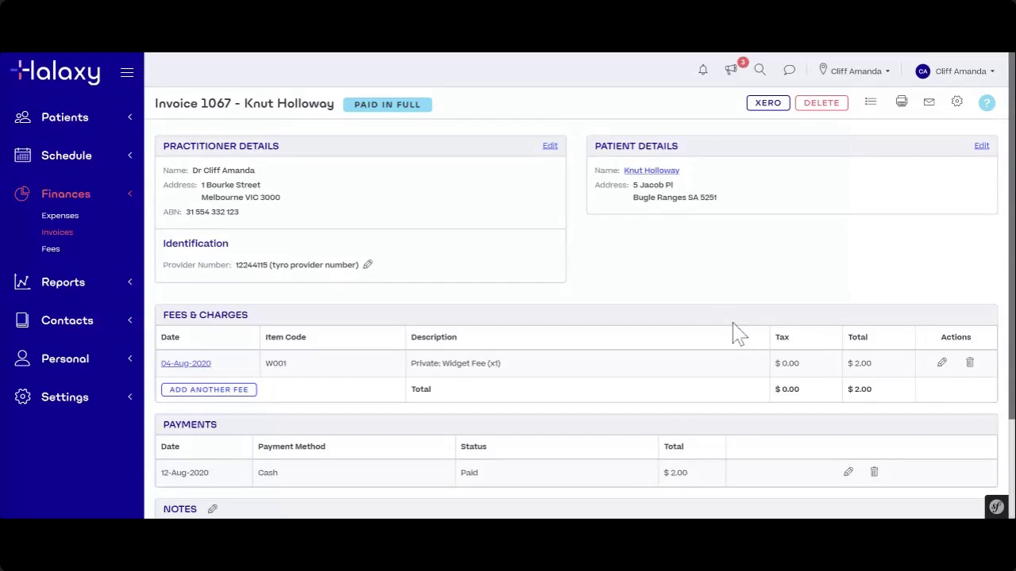
pyautogui.scroll(-3, 330, 405)
pyautogui.scroll(3, 285, 371)
pyautogui.scroll(-2, 885, 472)
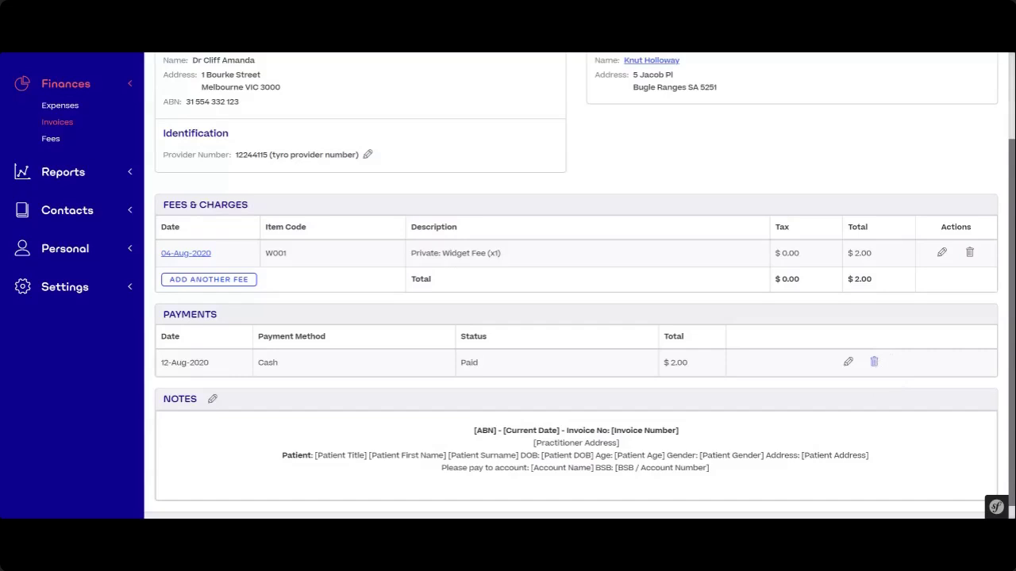
# - Delete the $2.00 cash payment from the invoice
pyautogui.click(876, 364)
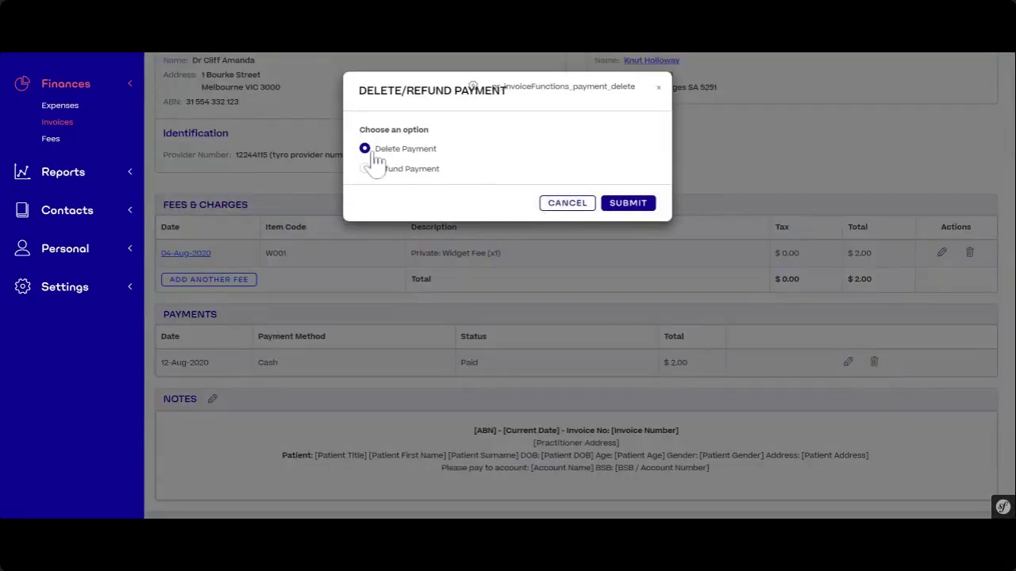
pyautogui.click(619, 205)
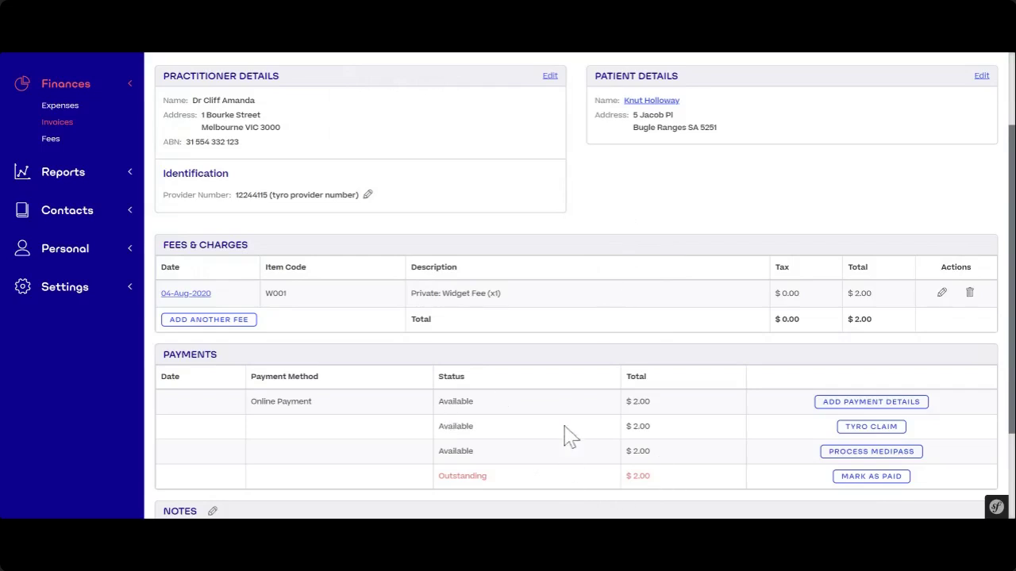
pyautogui.scroll(-3, 760, 469)
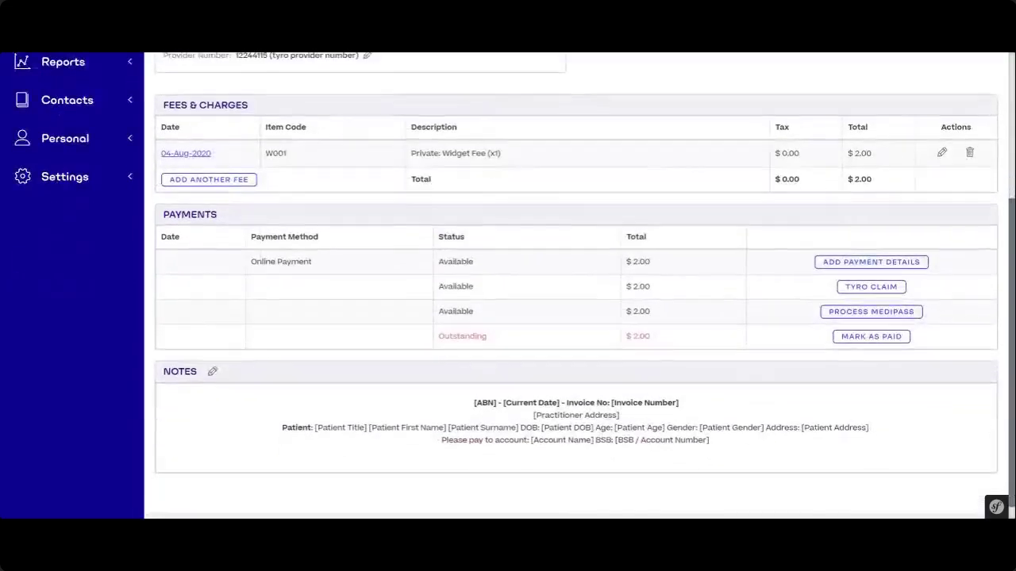
pyautogui.scroll(3, 783, 392)
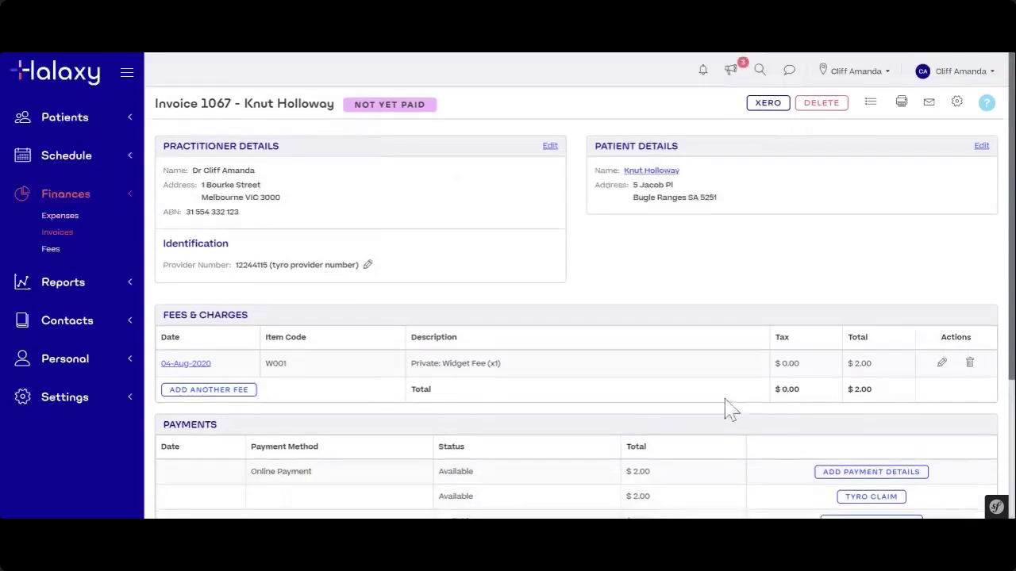
pyautogui.scroll(-3, 729, 409)
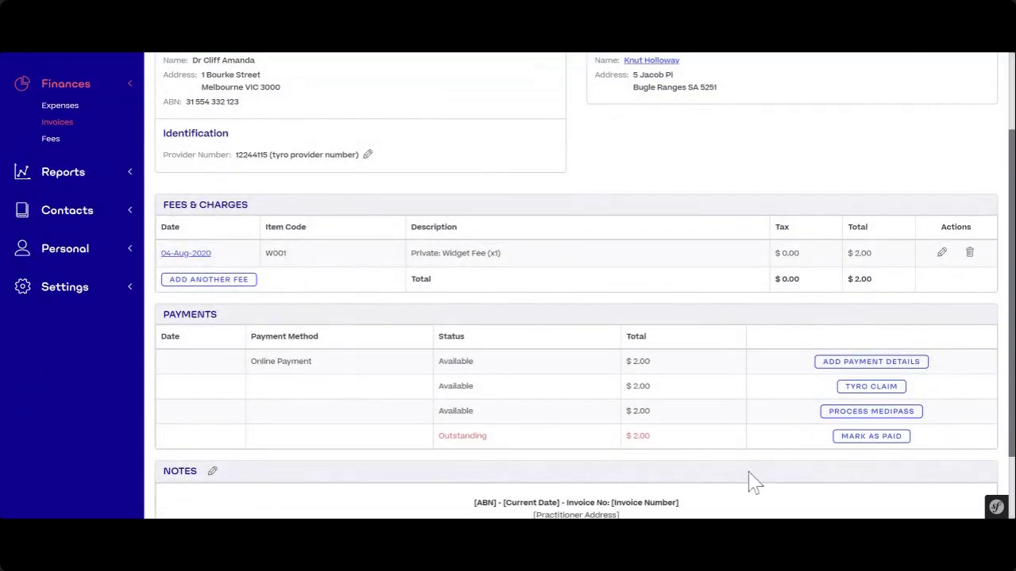
pyautogui.click(877, 440)
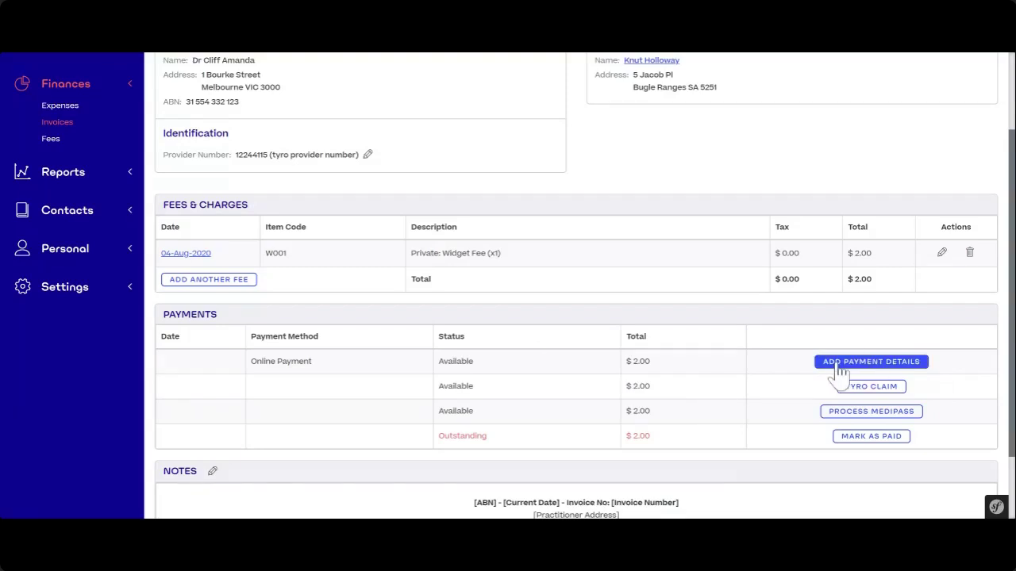
# - Open the Add Payment Details card form for invoice 1067
pyautogui.scroll(2, 838, 373)
pyautogui.scroll(-1, 839, 374)
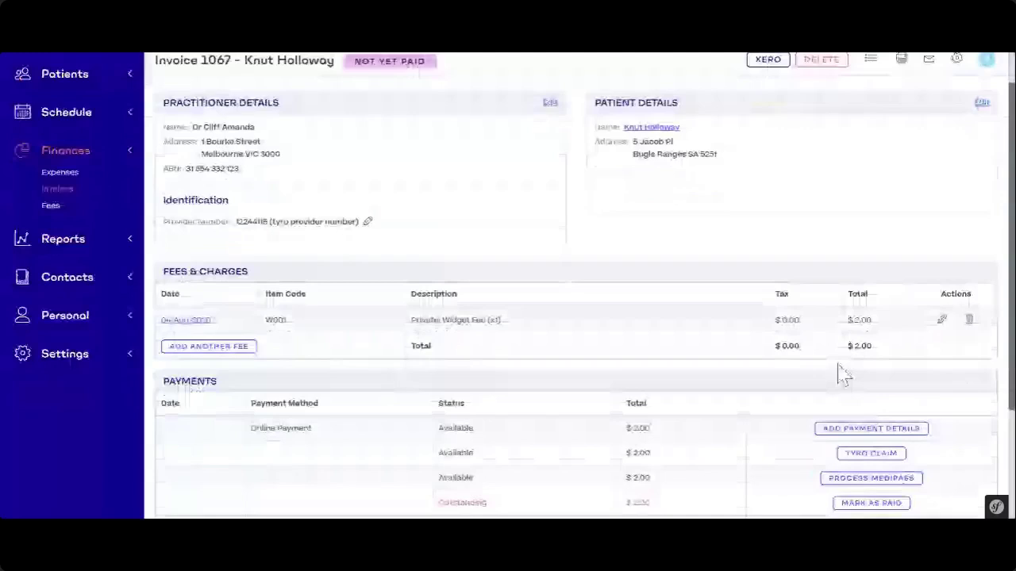
pyautogui.scroll(-1, 844, 374)
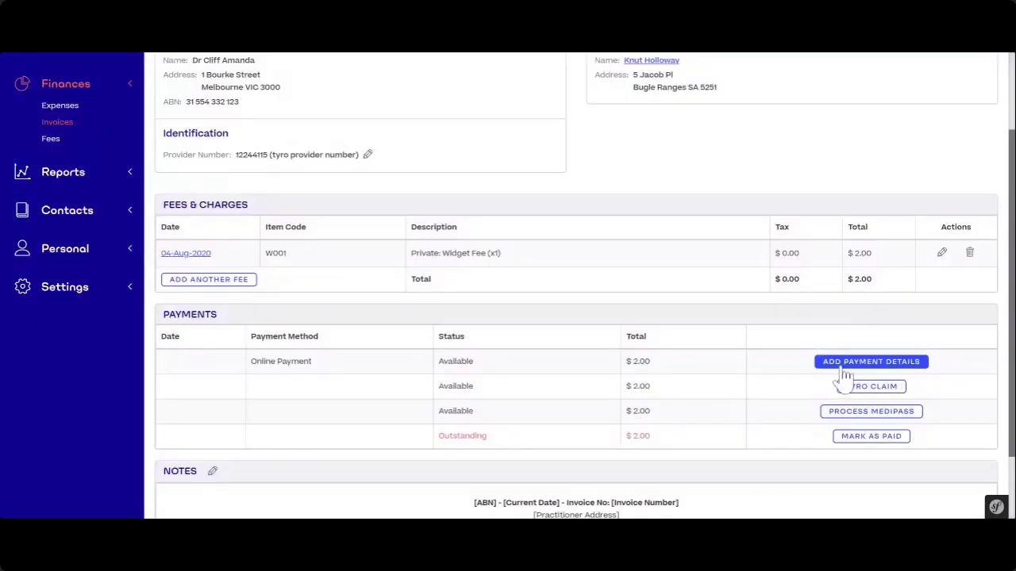
pyautogui.click(843, 375)
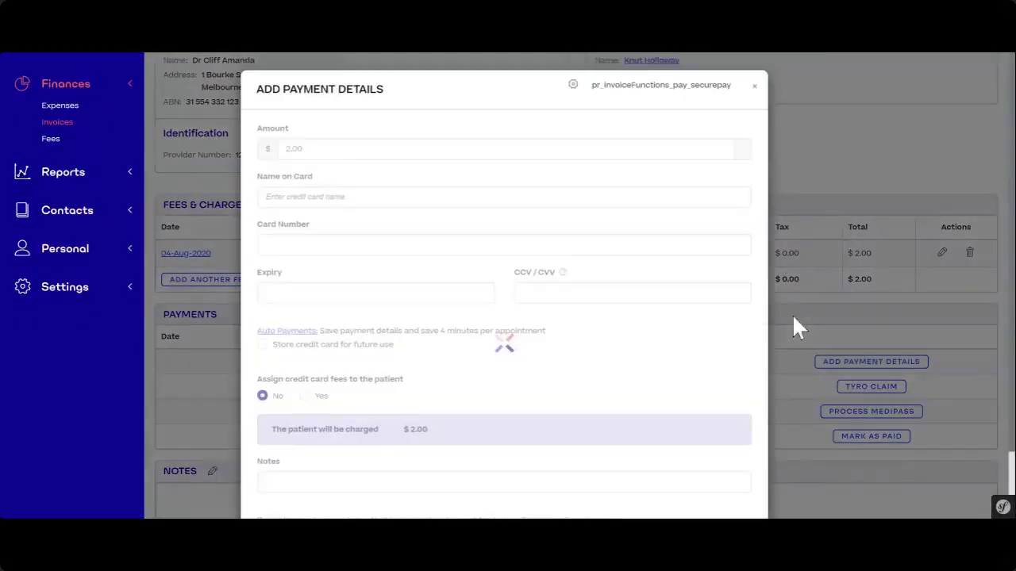
# - Enter the cardholder's name, the card number, expiry 11/22 and the CCV
pyautogui.click(504, 199)
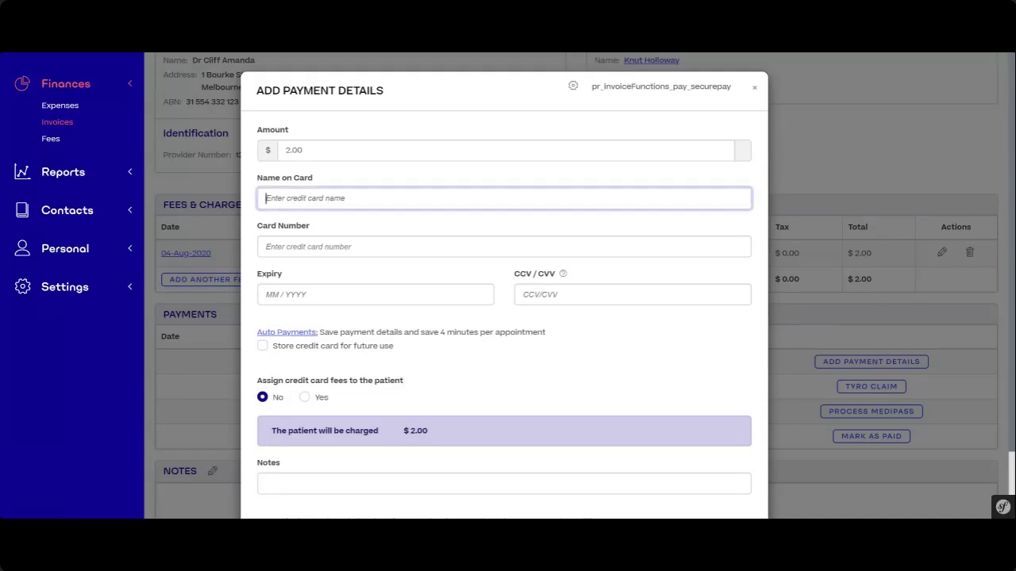
pyautogui.write('Example Patient')
pyautogui.press('Tab')
pyautogui.write('4111 1111 1111 1111')
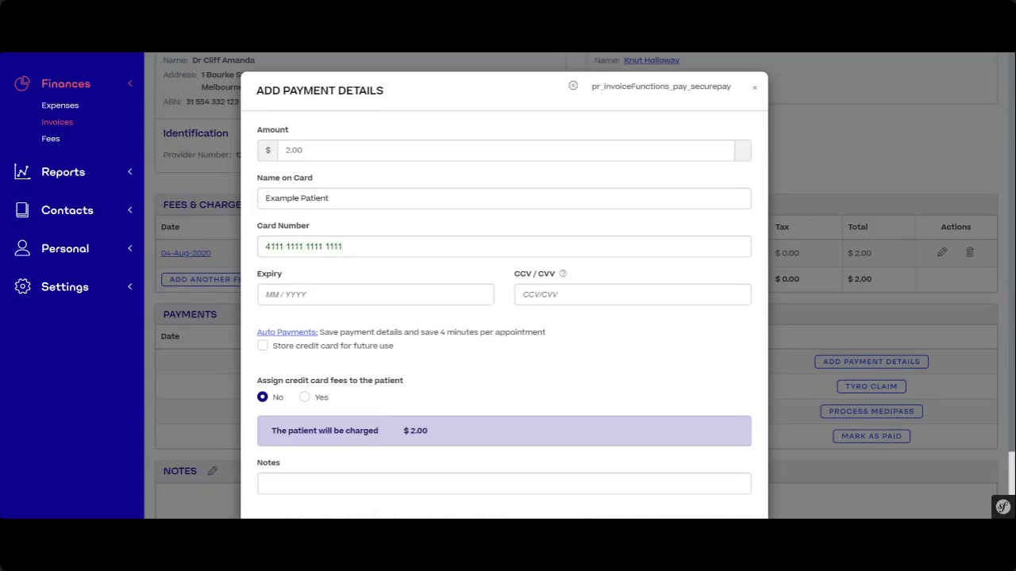
pyautogui.click(262, 296)
pyautogui.write('11 /')
pyautogui.write('2')
pyautogui.write('2')
pyautogui.write('123')
pyautogui.scroll(-1, 485, 413)
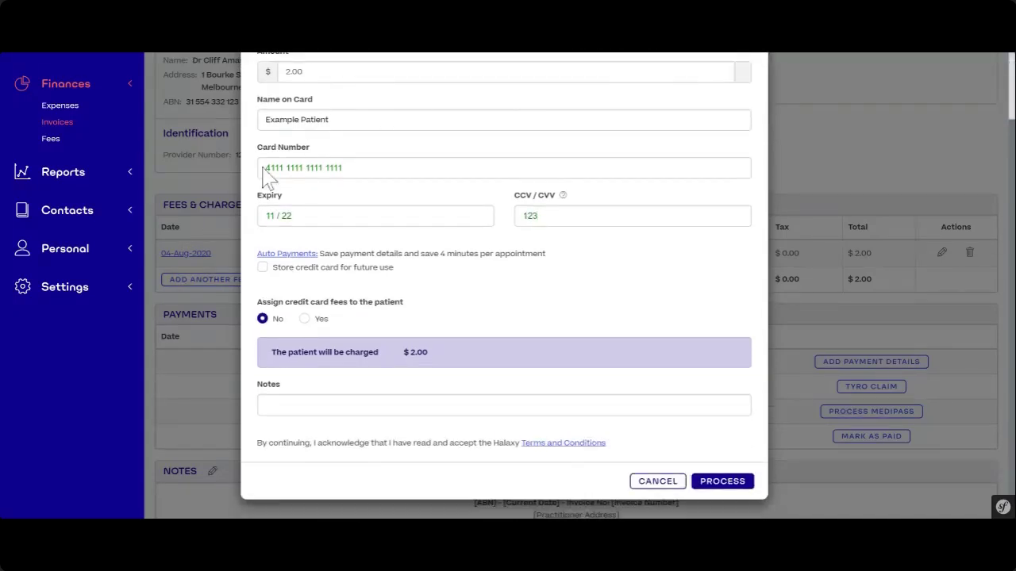
pyautogui.moveTo(346, 169); pyautogui.dragTo(265, 169)
# - Store the card for future use, set card fees to No, and process the $2.00 payment
pyautogui.click(342, 168)
pyautogui.click(263, 268)
pyautogui.moveTo(259, 303); pyautogui.dragTo(413, 315)
pyautogui.click(413, 316)
pyautogui.click(304, 320)
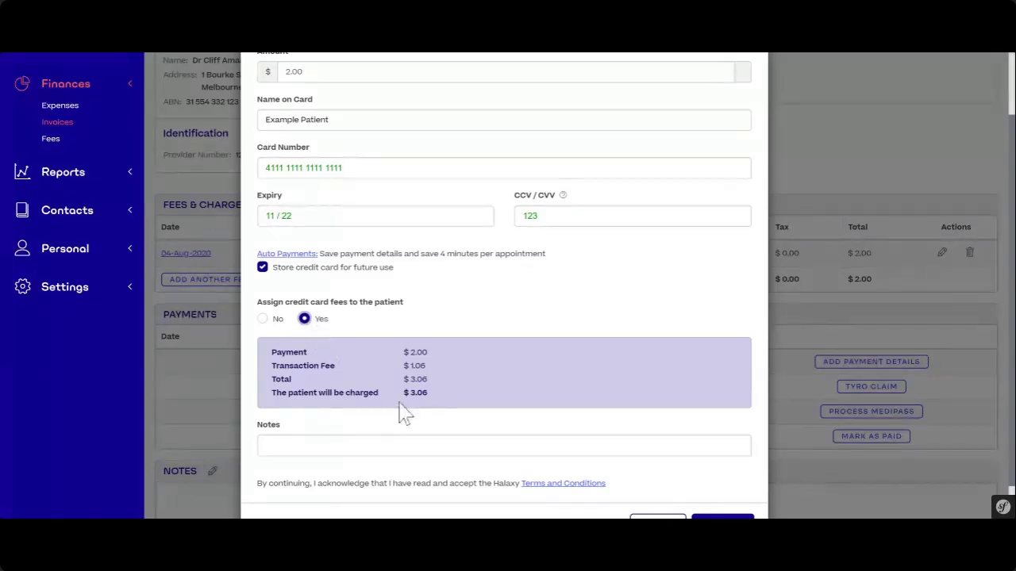
pyautogui.click(263, 319)
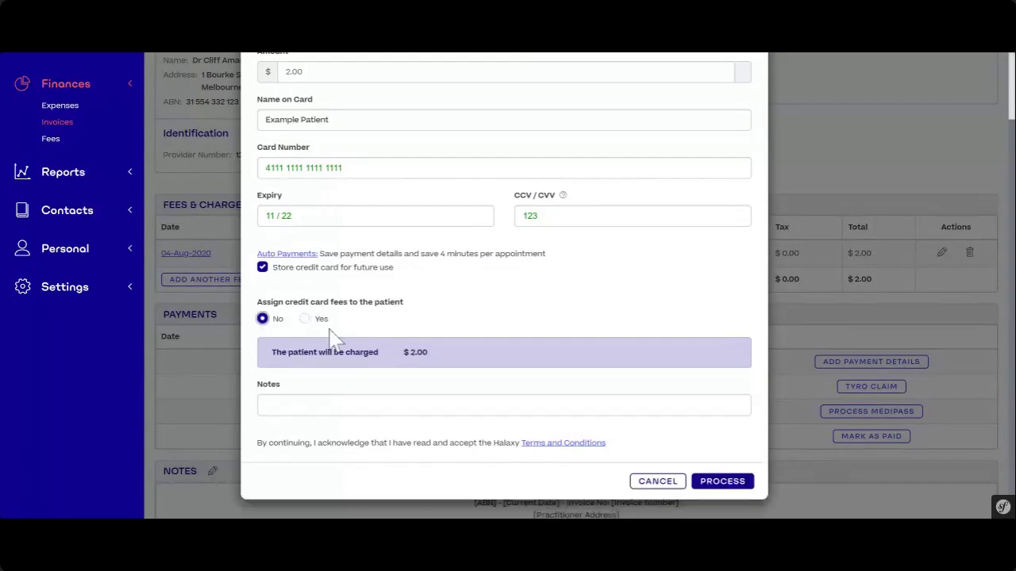
pyautogui.click(749, 484)
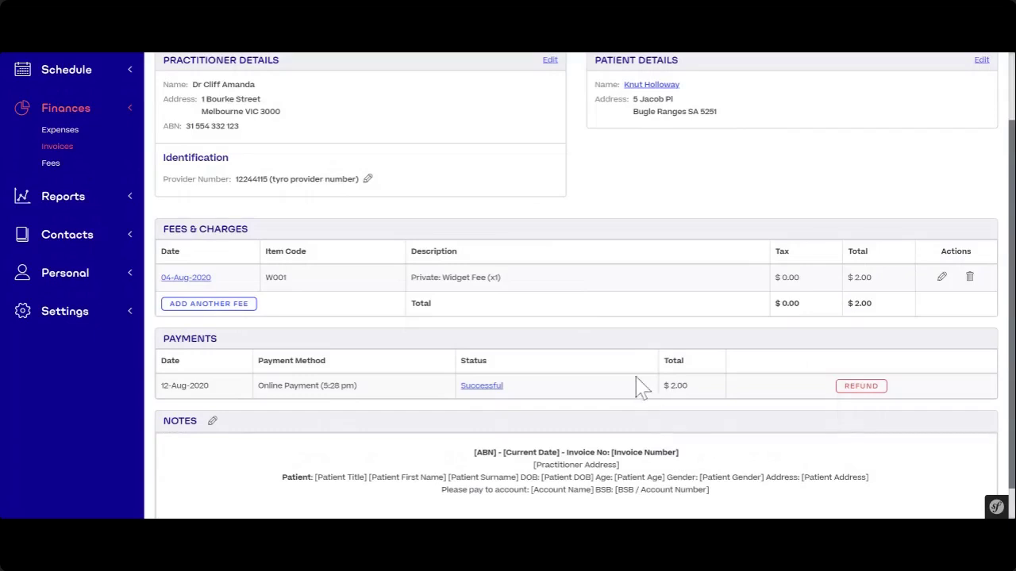
# - Try a manual Cash refund of the $2.00 payment, cancel it, and reopen the Refund options
pyautogui.moveTo(523, 384); pyautogui.dragTo(459, 386)
pyautogui.click(554, 402)
pyautogui.click(864, 387)
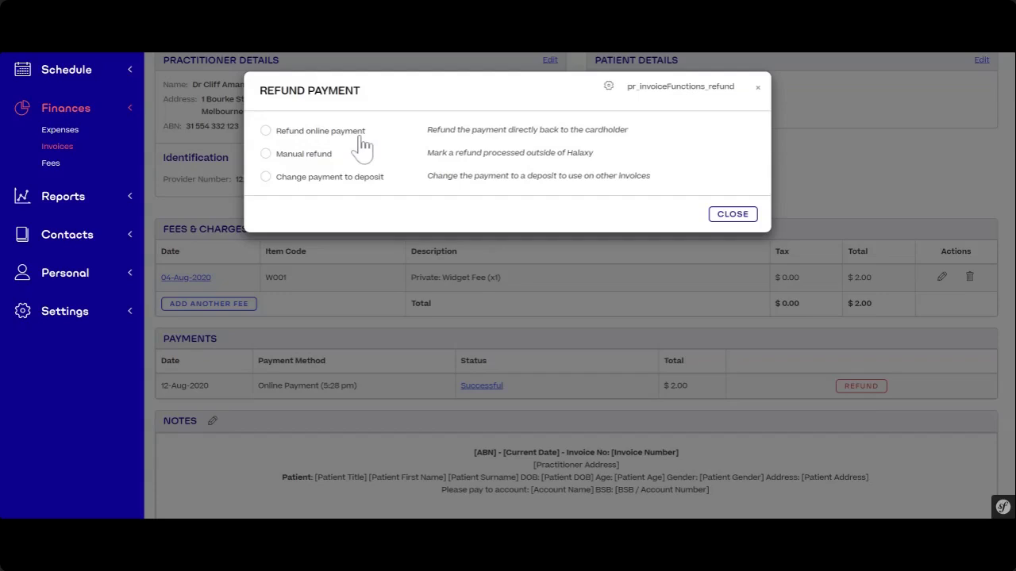
pyautogui.click(323, 162)
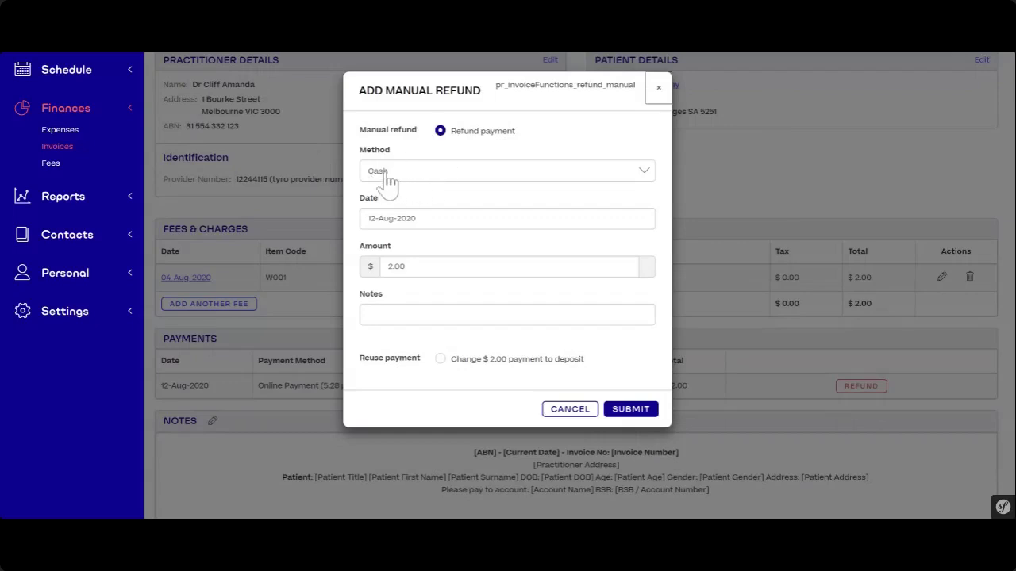
pyautogui.click(387, 179)
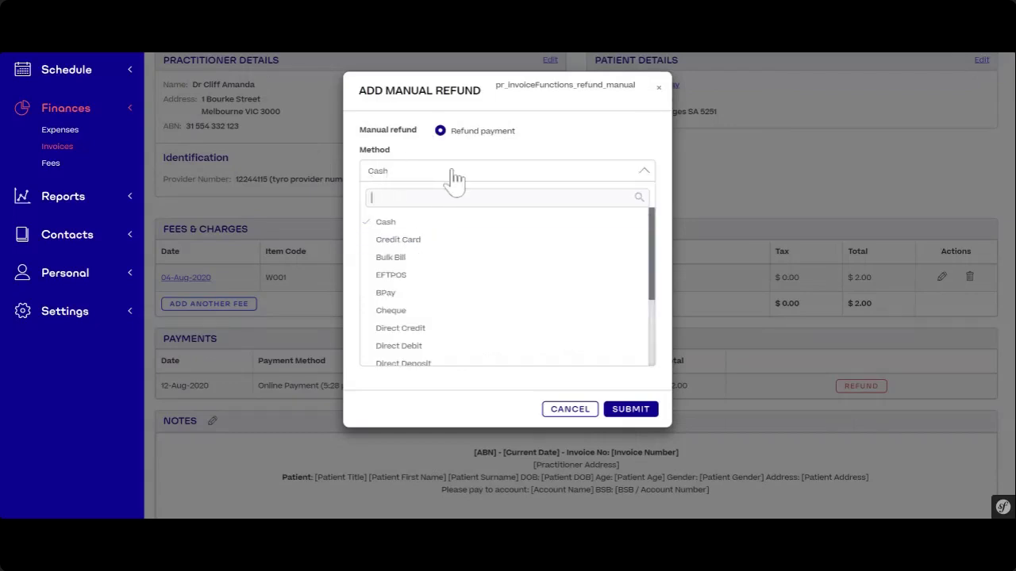
pyautogui.click(481, 155)
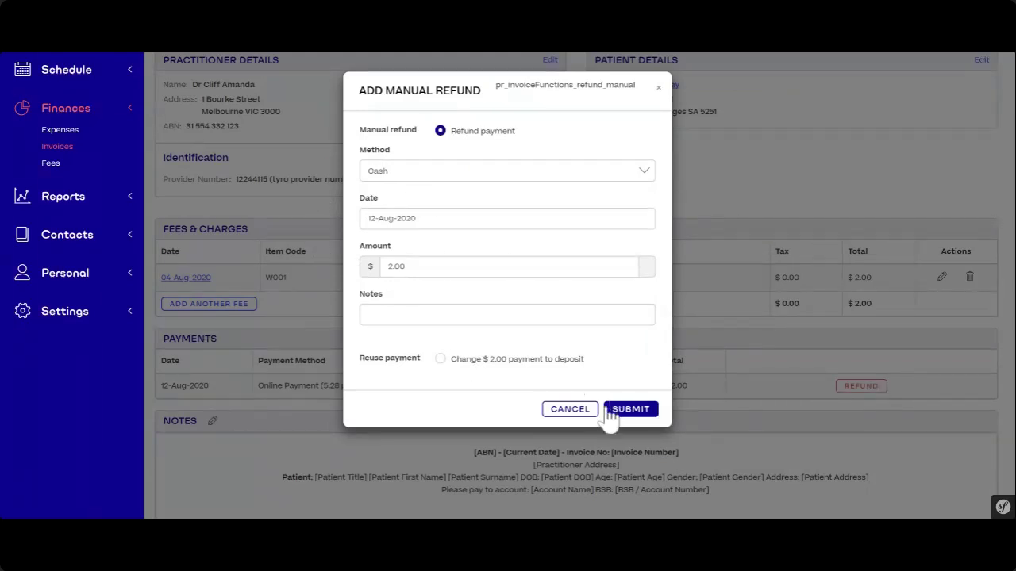
pyautogui.click(571, 414)
pyautogui.click(876, 387)
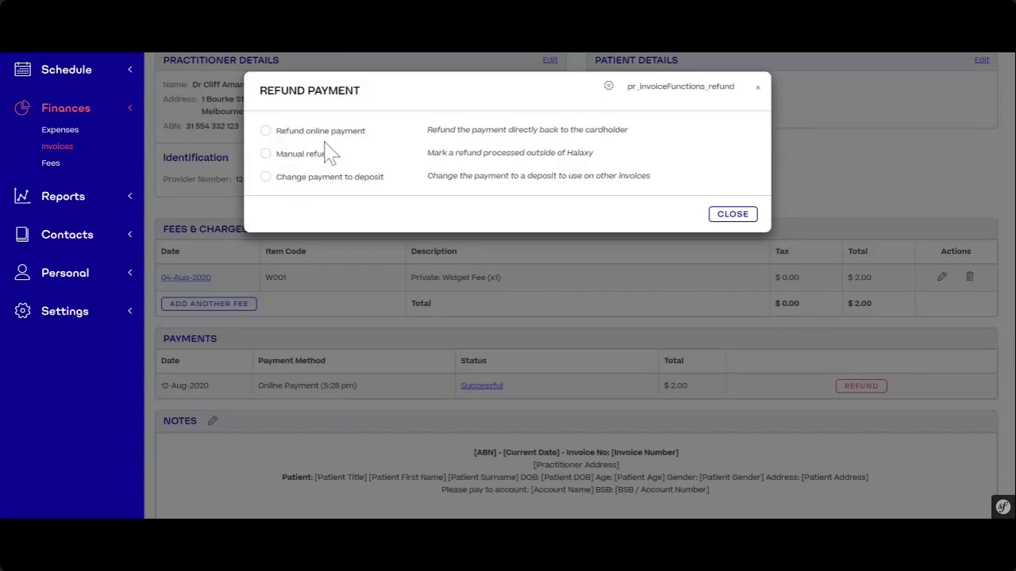
# - Refund the $2.00 online payment to the card and review the -2.00 refund row
pyautogui.click(266, 131)
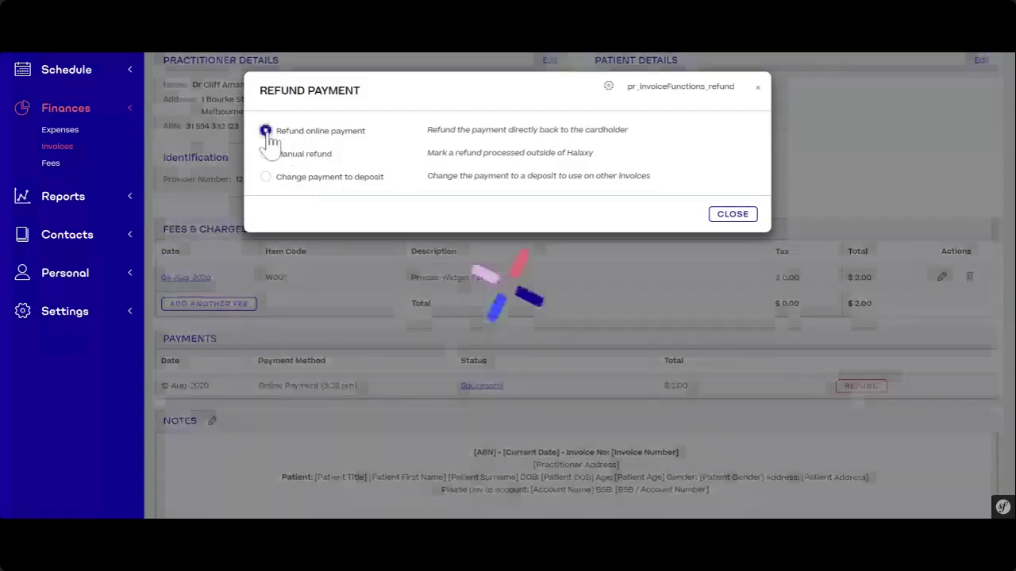
pyautogui.click(645, 309)
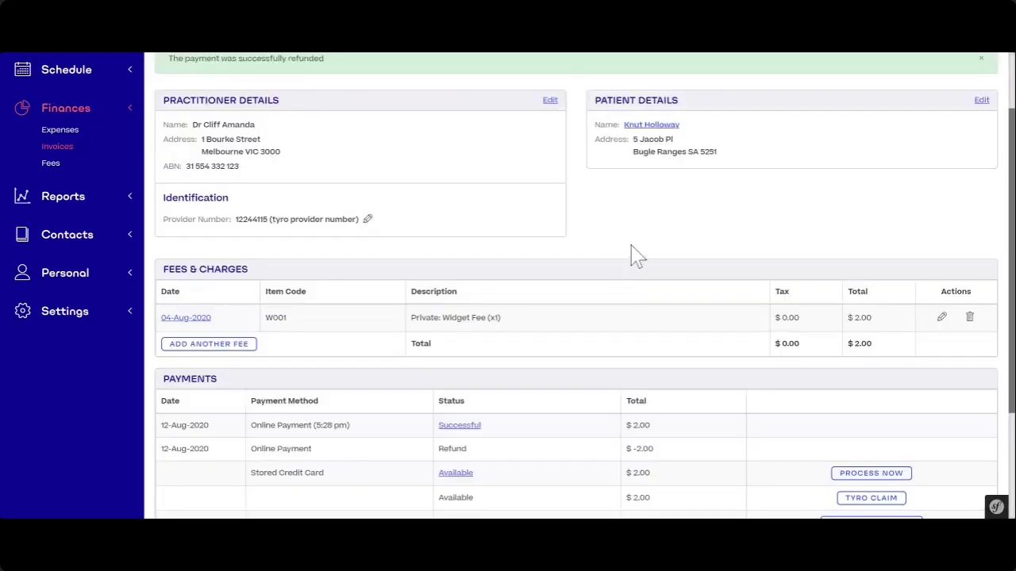
pyautogui.scroll(-2, 690, 318)
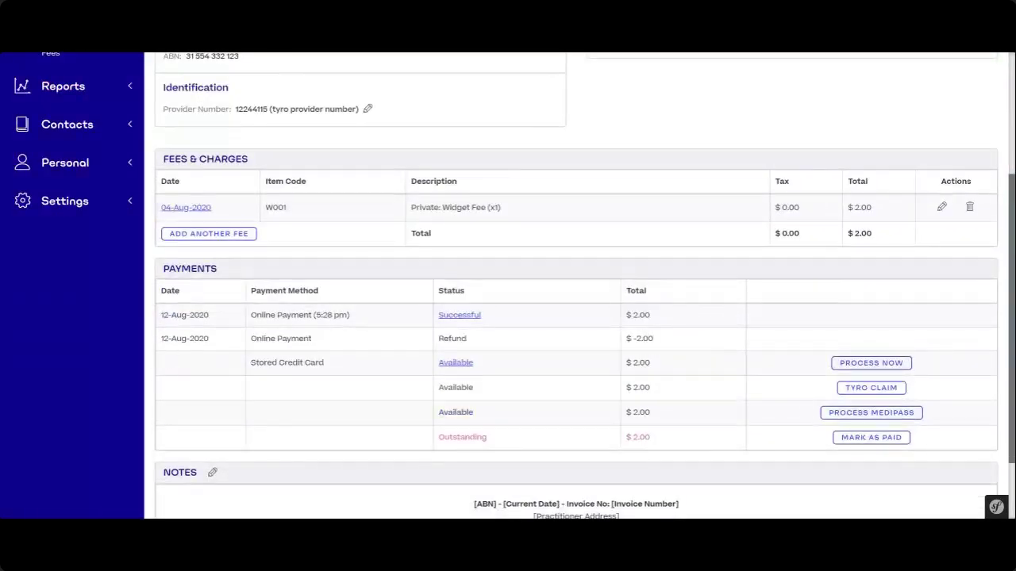
pyautogui.moveTo(161, 340); pyautogui.dragTo(211, 341)
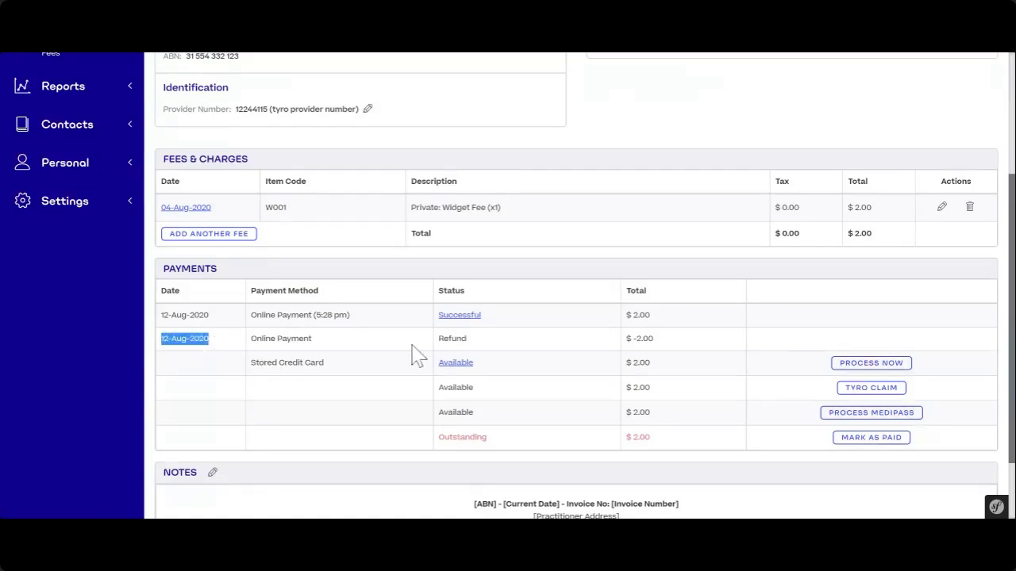
pyautogui.moveTo(437, 339); pyautogui.dragTo(484, 347)
pyautogui.moveTo(654, 340); pyautogui.dragTo(632, 341)
pyautogui.scroll(-1, 627, 344)
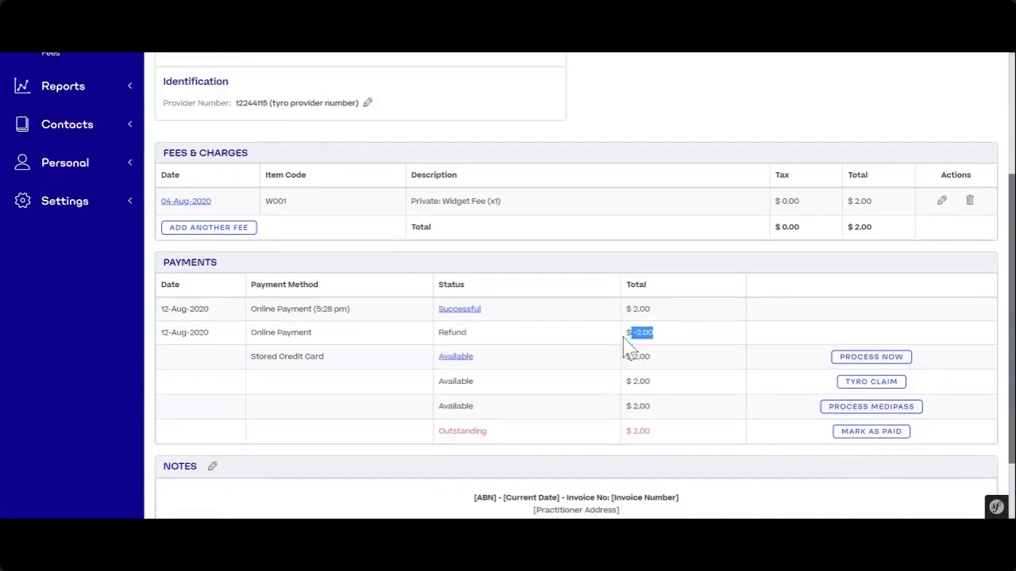
pyautogui.click(684, 312)
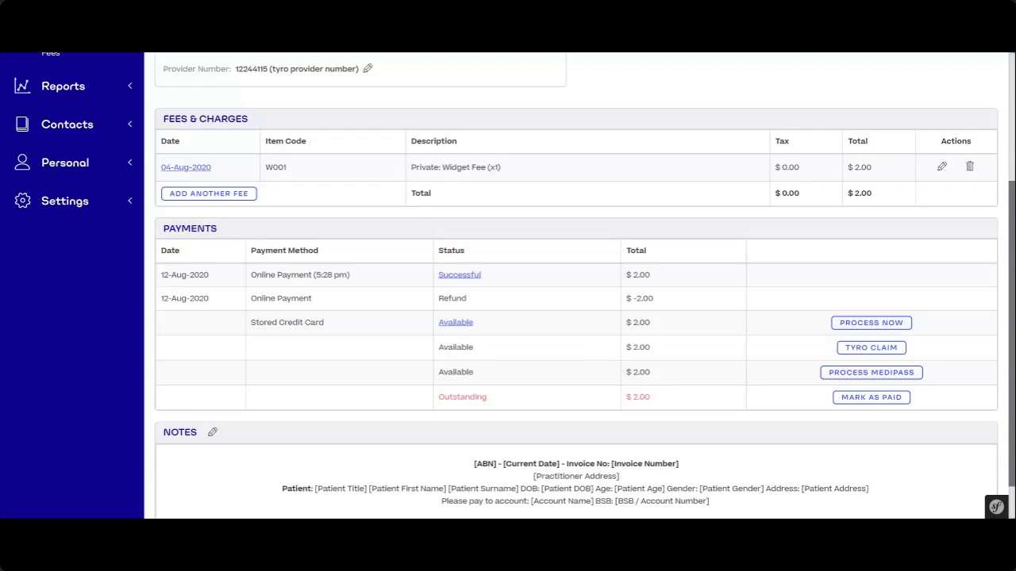
# - Charge $2.00 to the stored credit card with Process Now
pyautogui.scroll(3, 635, 369)
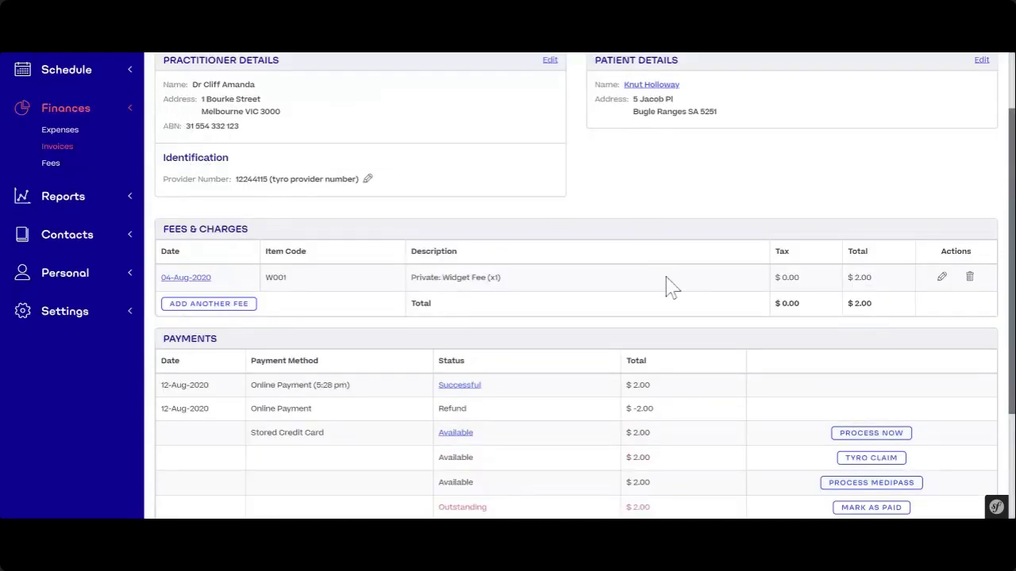
pyautogui.scroll(-3, 664, 286)
pyautogui.scroll(4, 627, 329)
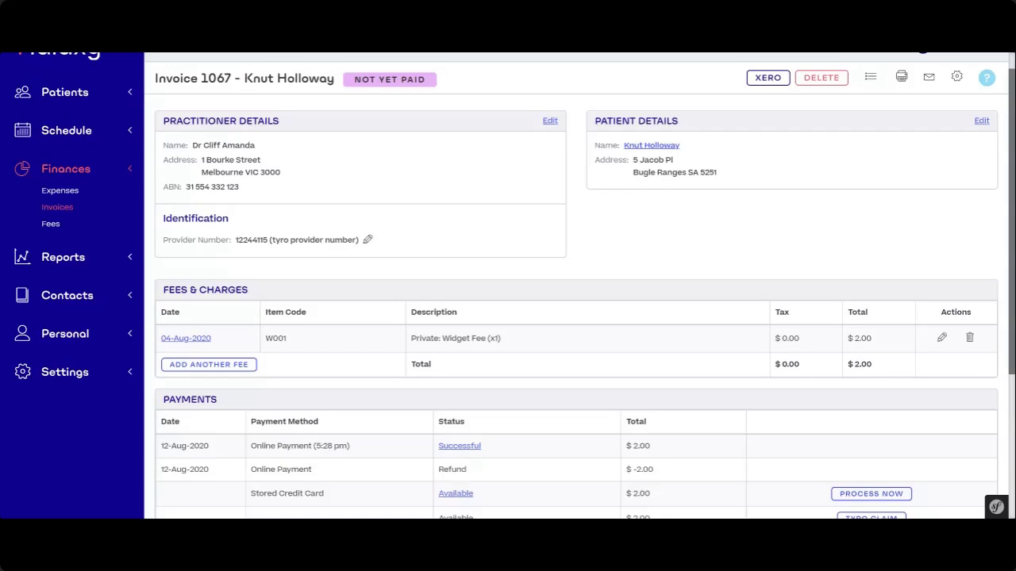
pyautogui.scroll(-3, 897, 473)
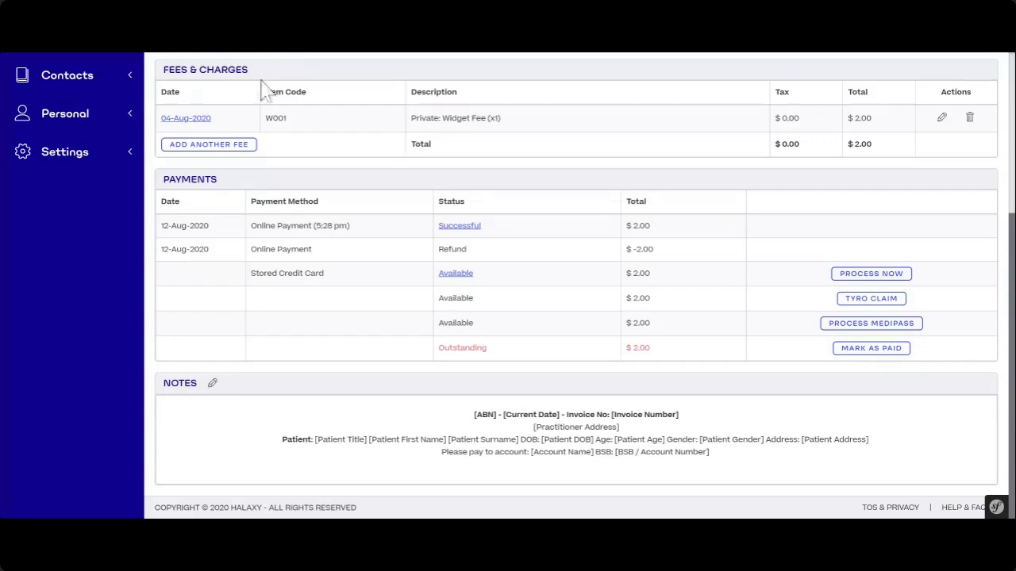
pyautogui.click(889, 278)
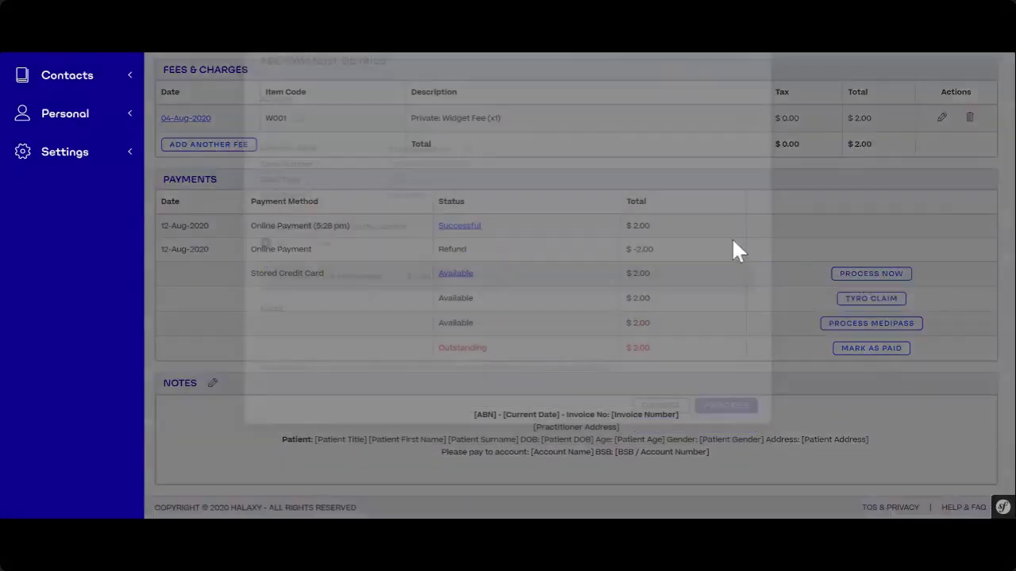
pyautogui.click(725, 437)
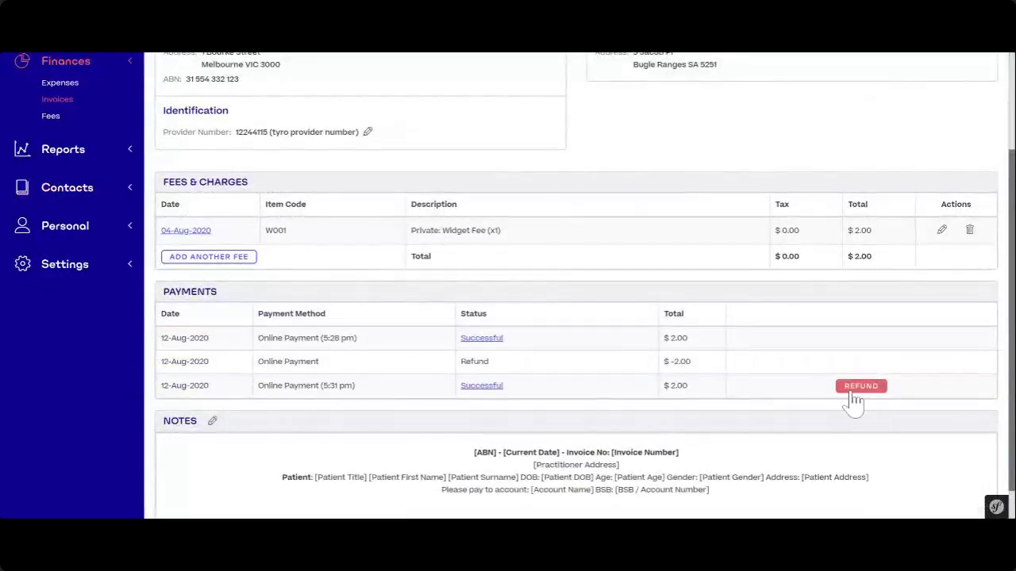
pyautogui.click(858, 388)
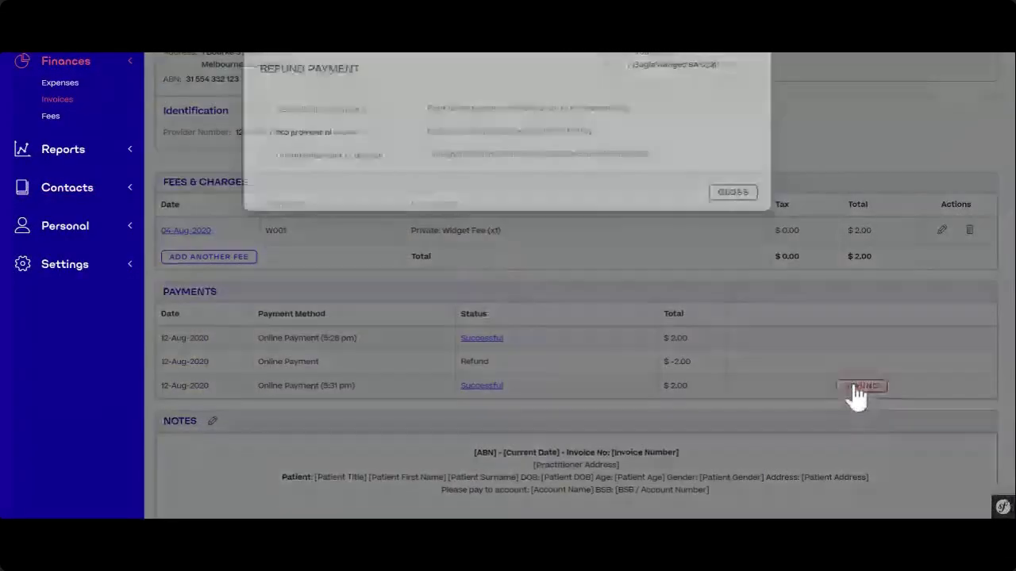
# - Refund $1.00 online from the 5:31 pm $2.00 payment
pyautogui.click(325, 137)
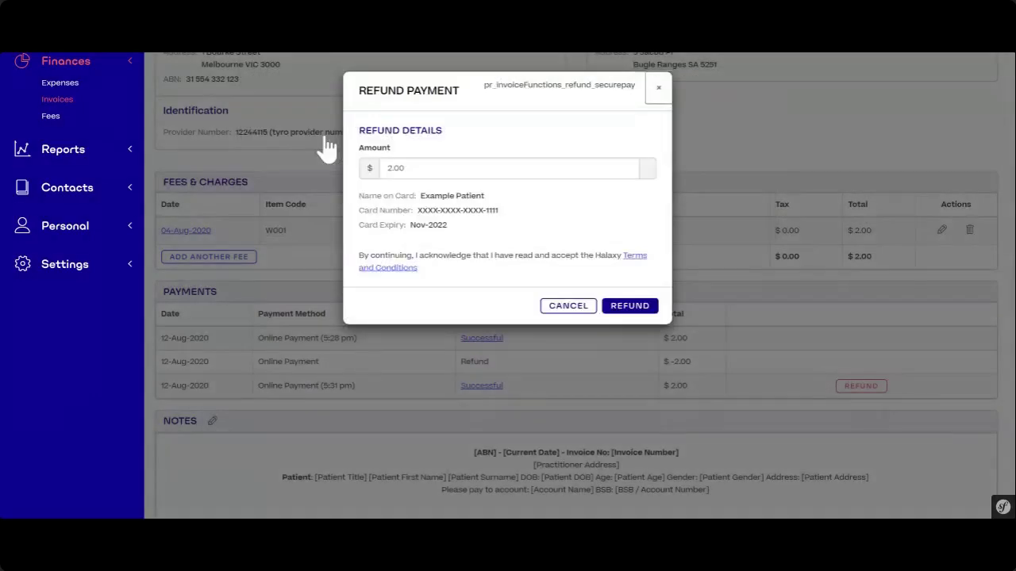
pyautogui.moveTo(386, 169); pyautogui.dragTo(393, 168)
pyautogui.write('1')
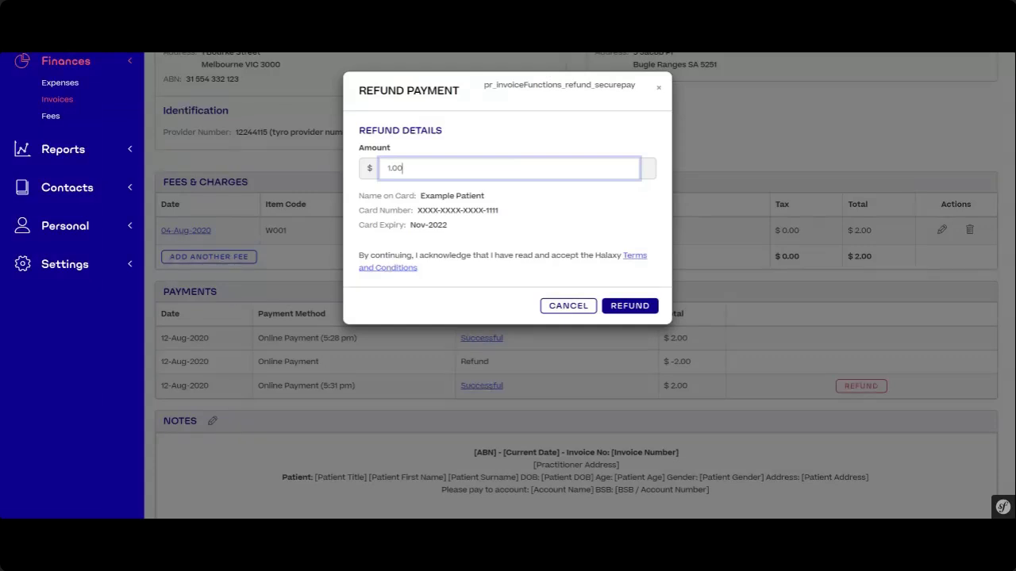
pyautogui.click(501, 63)
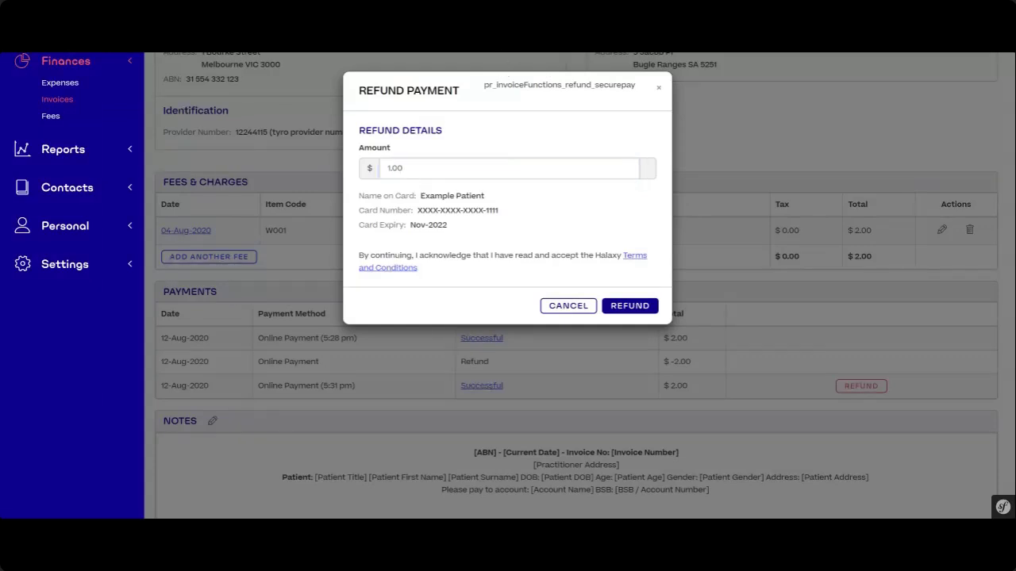
pyautogui.click(652, 308)
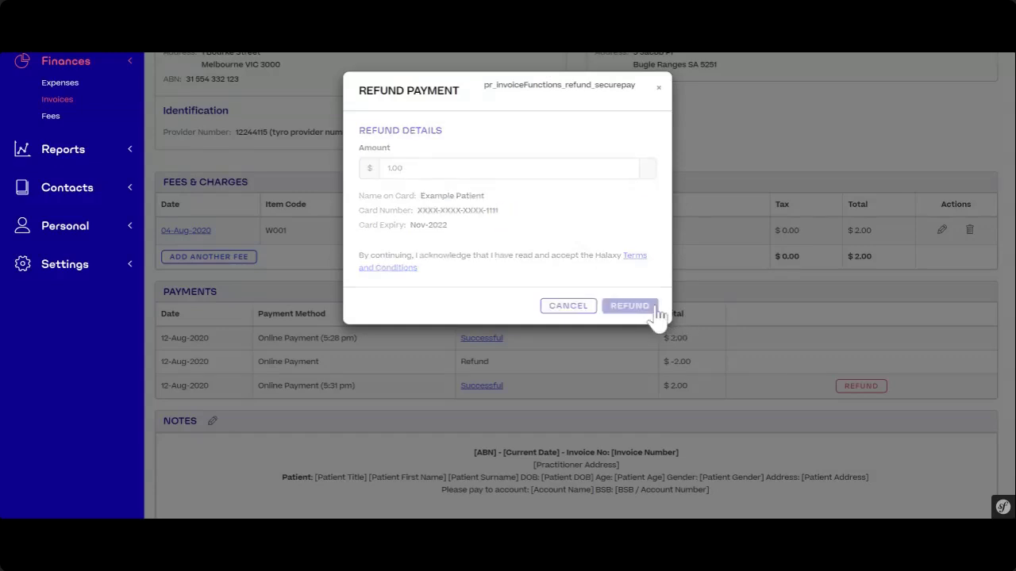
# - Review invoice 1067's -$1.00 refund row against the 5:31 pm payment and its Partially Paid status
pyautogui.scroll(-3, 566, 422)
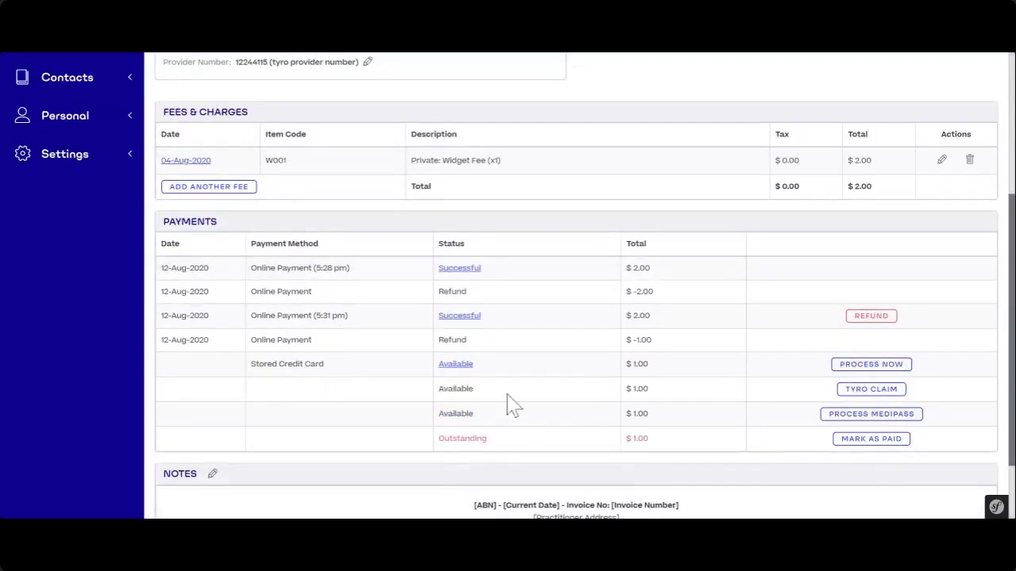
pyautogui.moveTo(653, 341); pyautogui.dragTo(632, 341)
pyautogui.click(634, 341)
pyautogui.doubleClick(641, 315)
pyautogui.scroll(5, 642, 336)
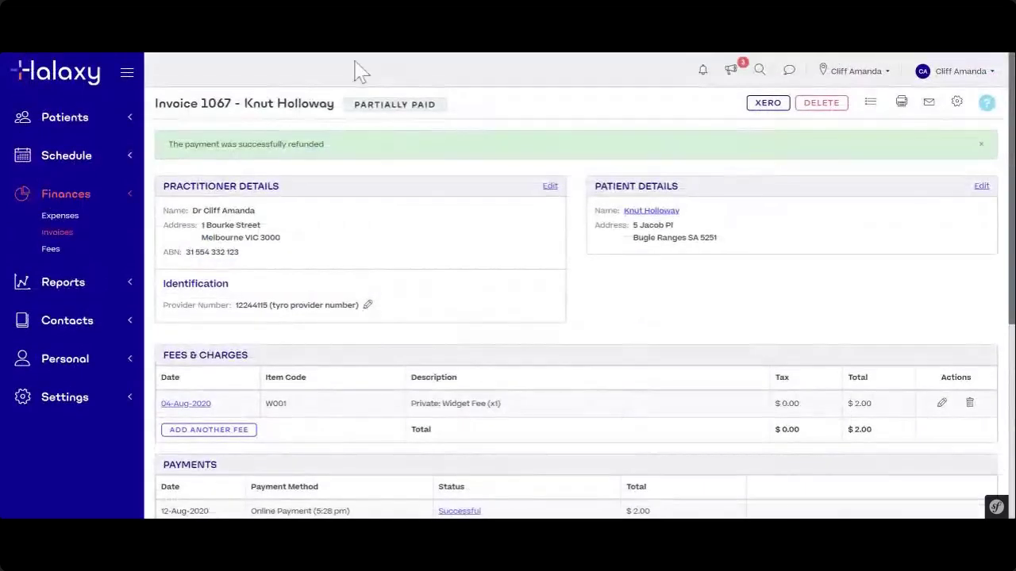
pyautogui.moveTo(353, 106); pyautogui.dragTo(435, 106)
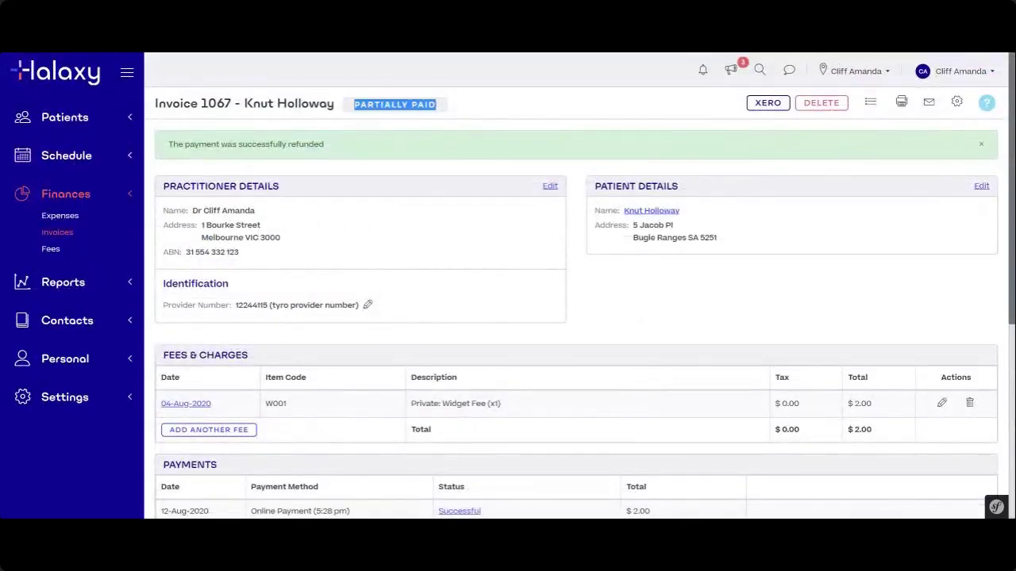
pyautogui.click(511, 62)
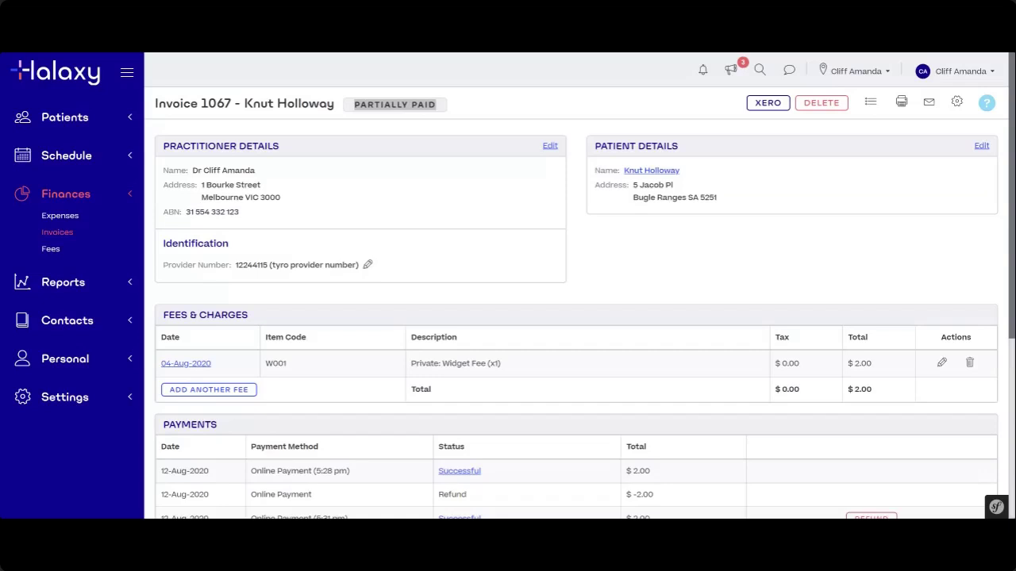
pyautogui.click(489, 255)
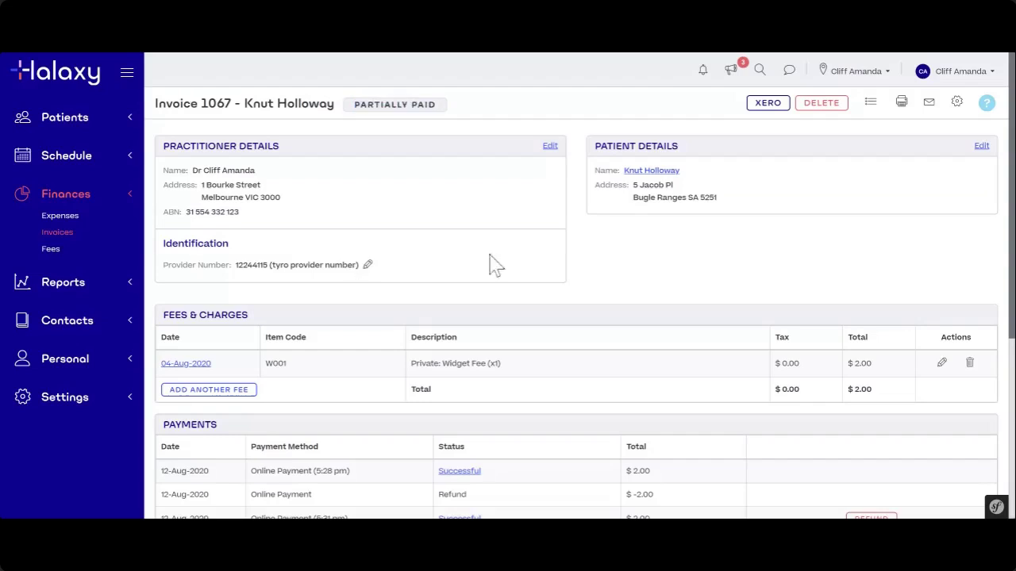
pyautogui.scroll(-2, 473, 339)
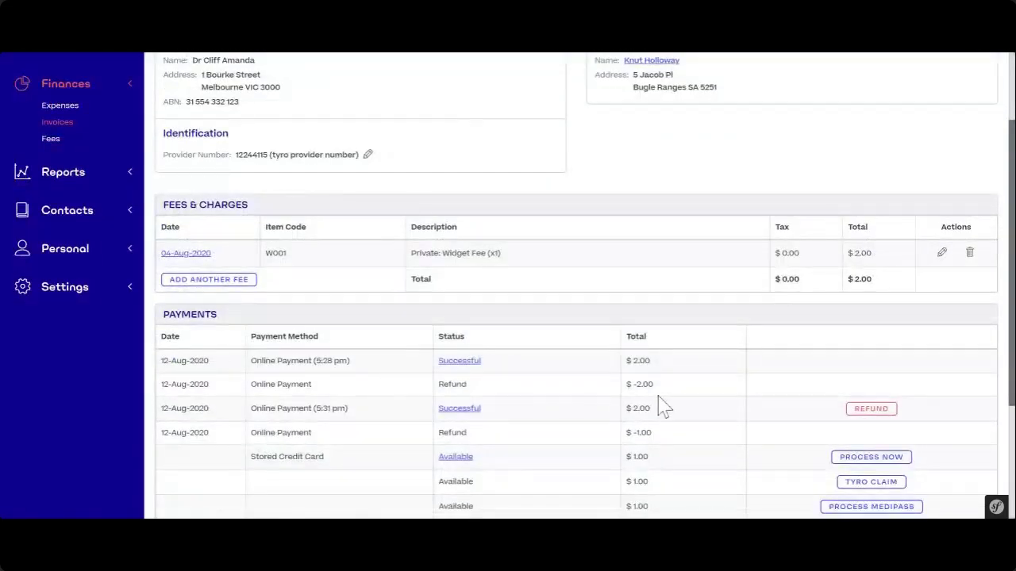
# - Expand the Settings section in the sidebar and scroll through its options
pyautogui.click(74, 300)
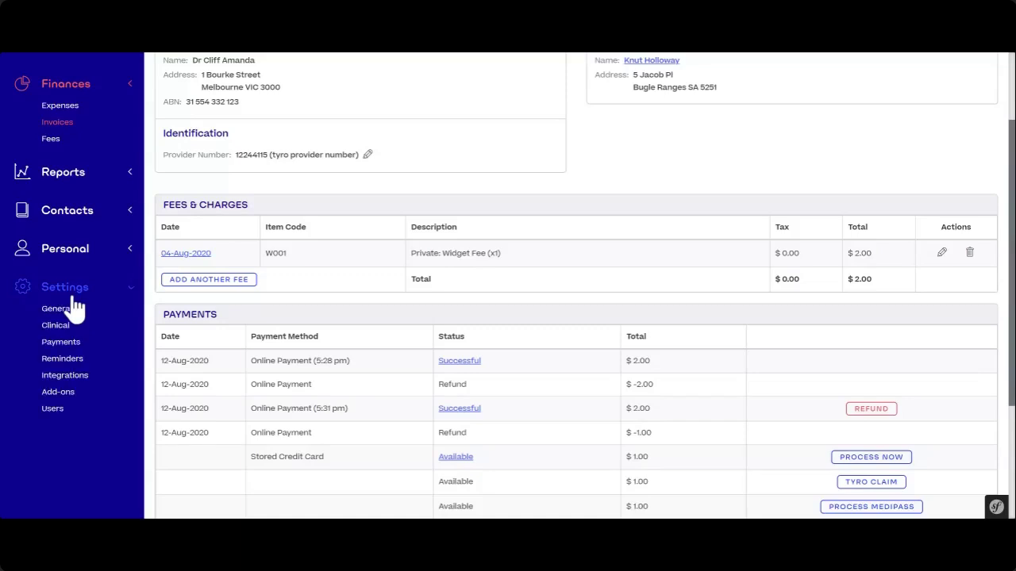
pyautogui.scroll(-3, 190, 286)
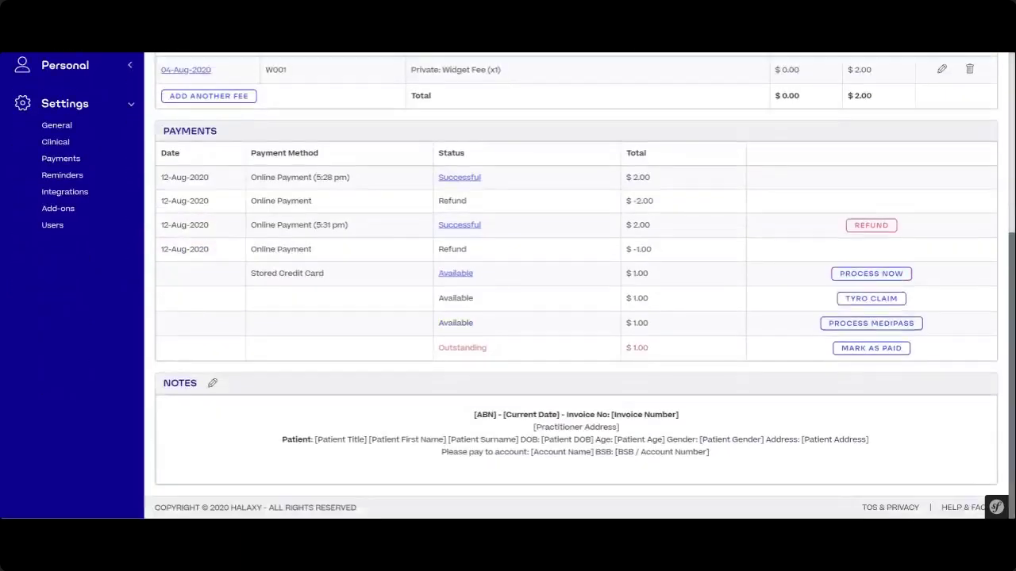
pyautogui.scroll(2, 172, 250)
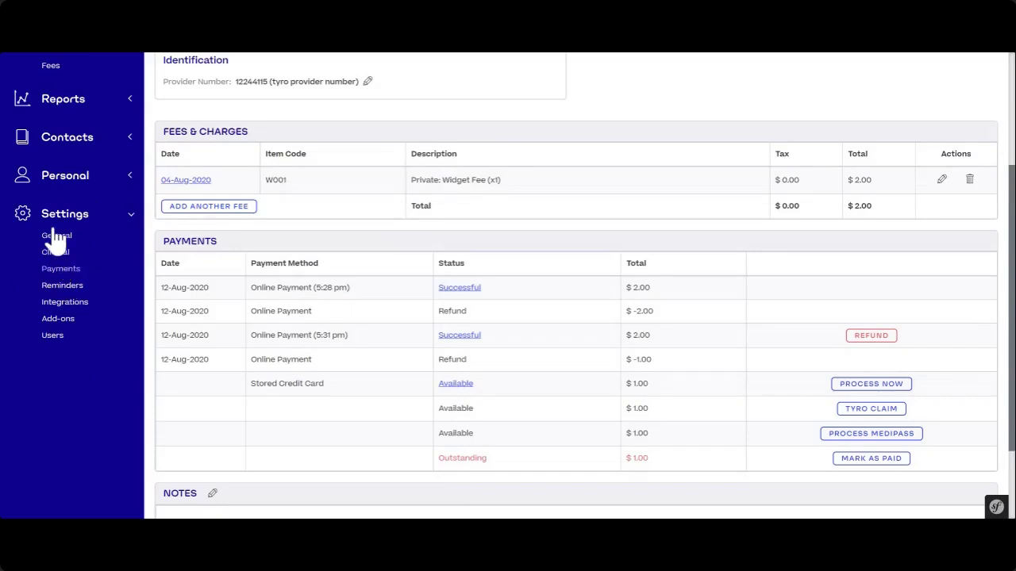
pyautogui.click(54, 270)
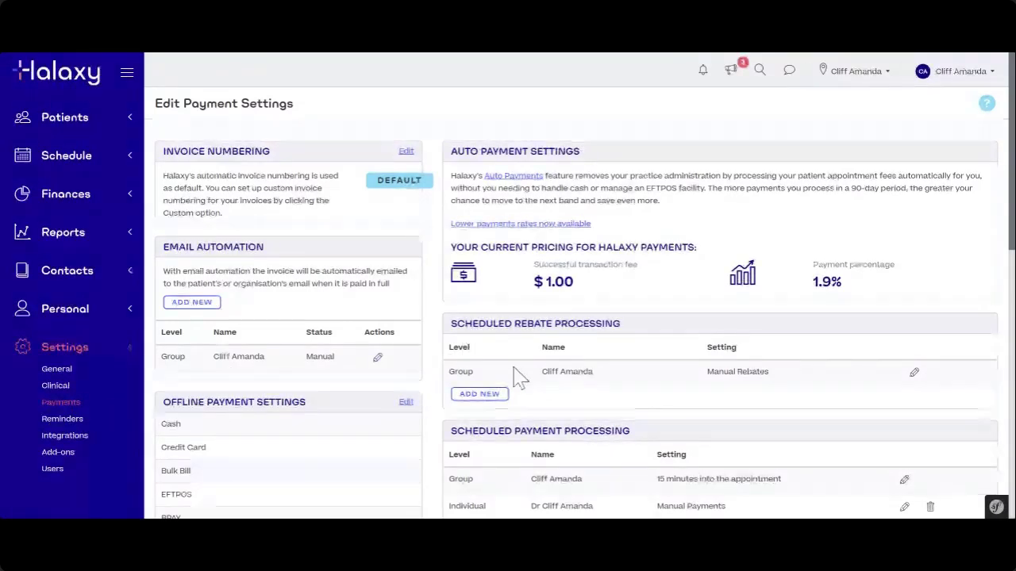
pyautogui.scroll(-2, 516, 379)
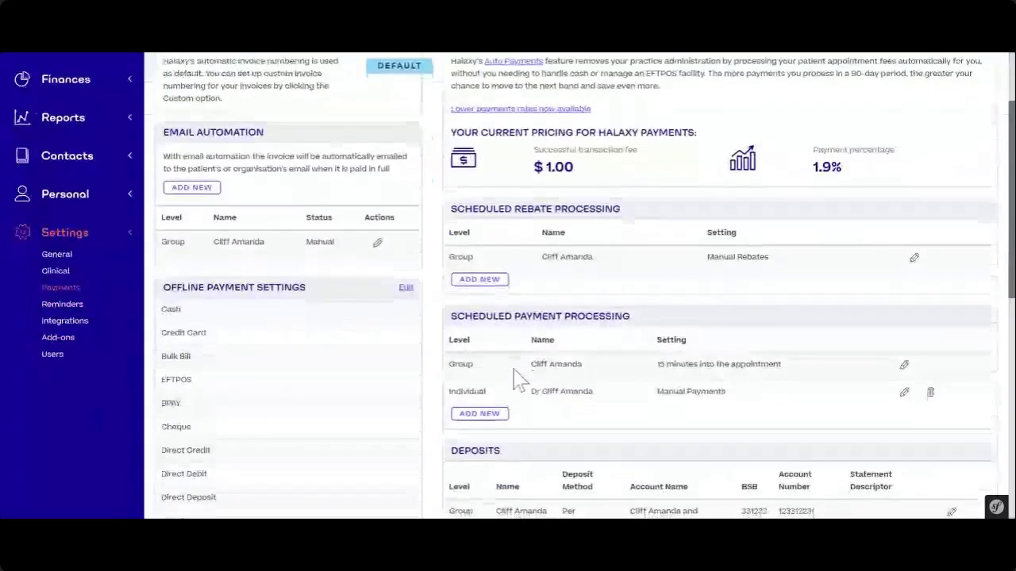
pyautogui.scroll(-2, 515, 379)
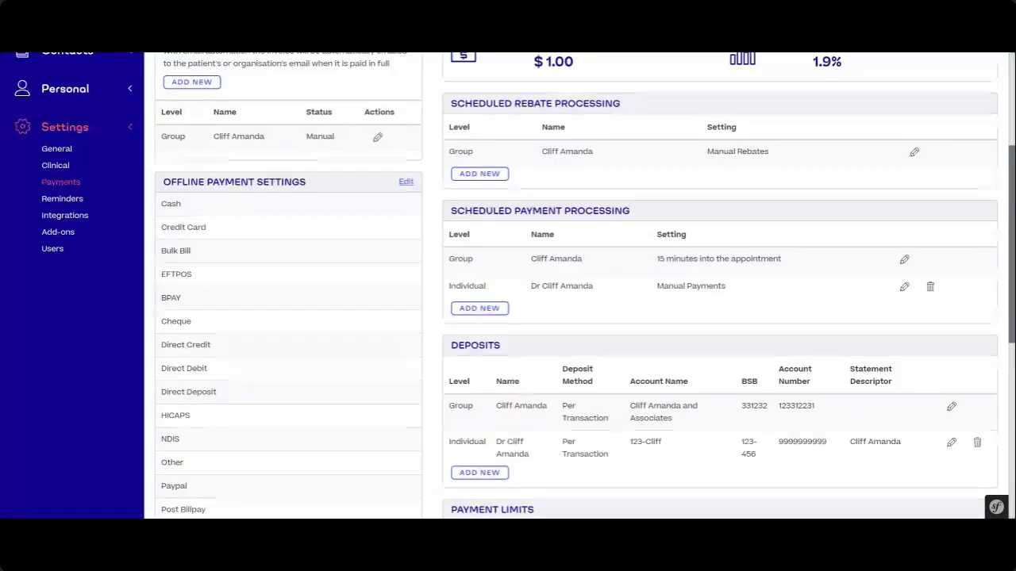
pyautogui.click(952, 407)
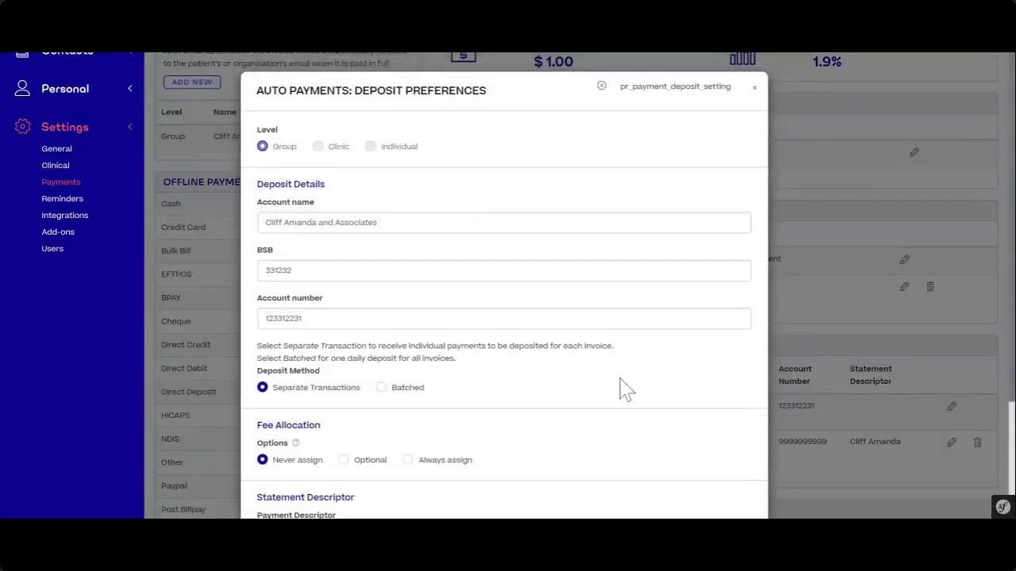
pyautogui.scroll(-2, 625, 389)
pyautogui.scroll(2, 749, 135)
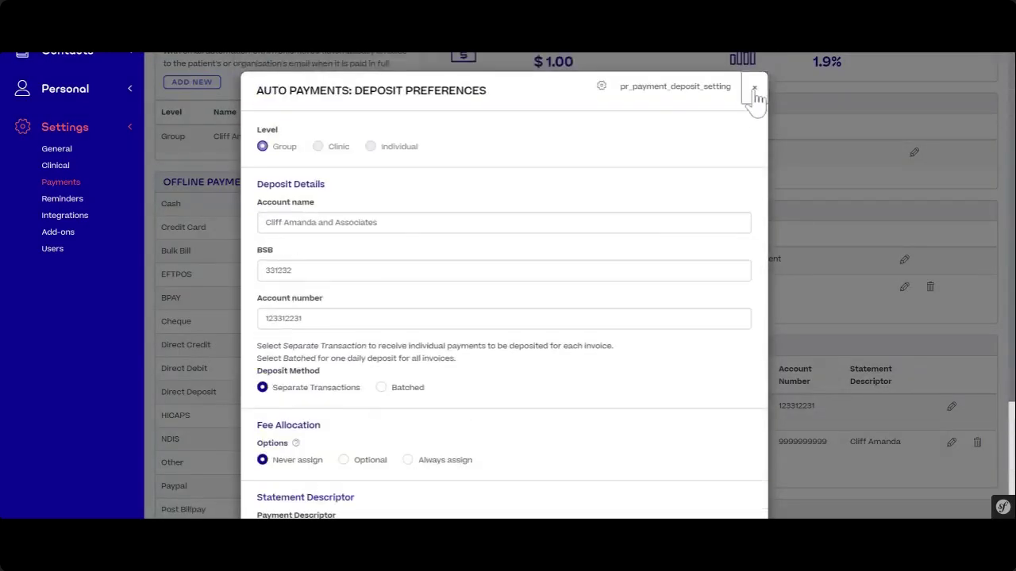
pyautogui.click(754, 87)
pyautogui.moveTo(450, 346); pyautogui.dragTo(521, 358)
pyautogui.click(524, 362)
pyautogui.scroll(-2, 539, 377)
pyautogui.scroll(1, 719, 295)
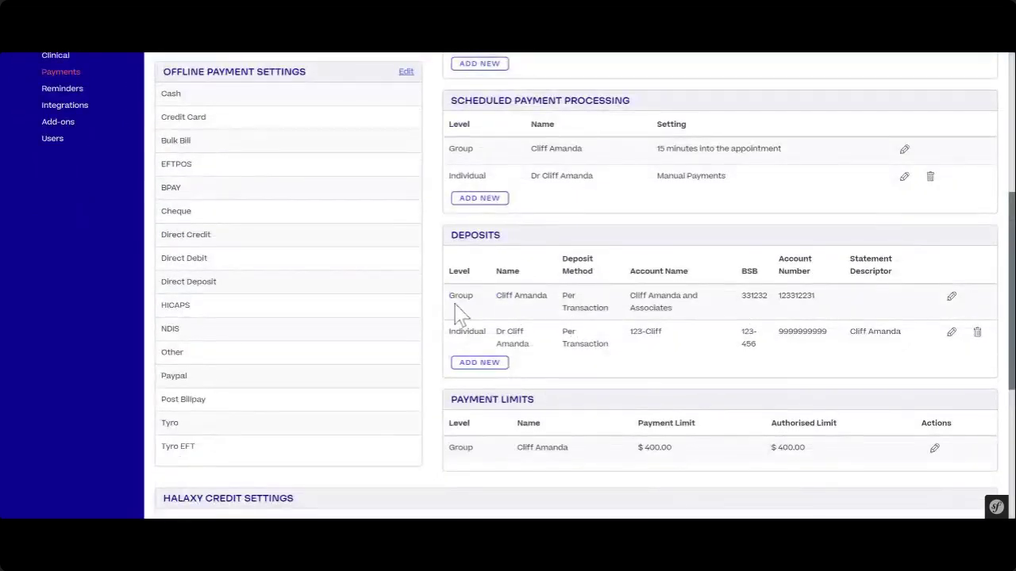
pyautogui.moveTo(453, 291); pyautogui.dragTo(782, 309)
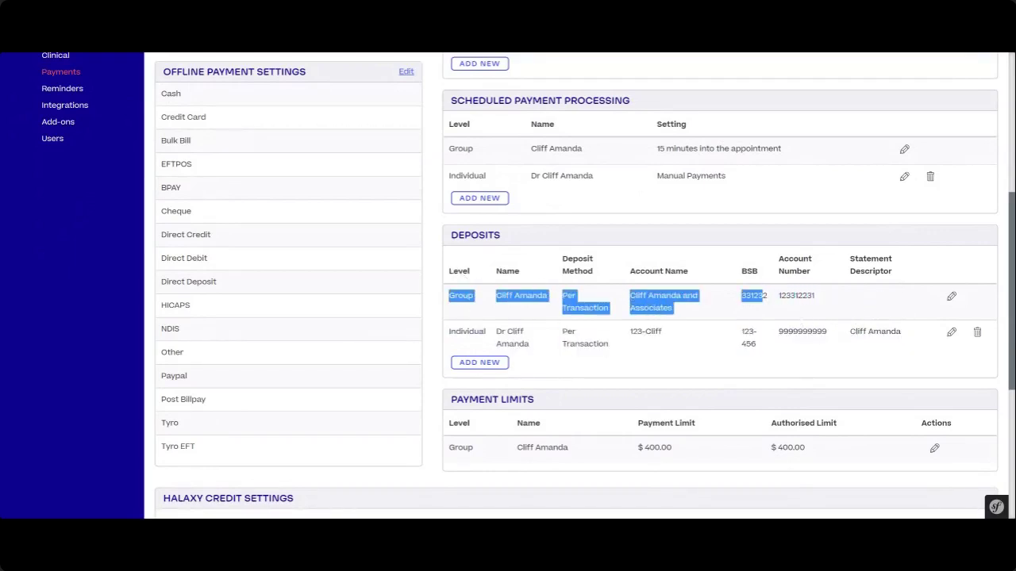
pyautogui.click(782, 309)
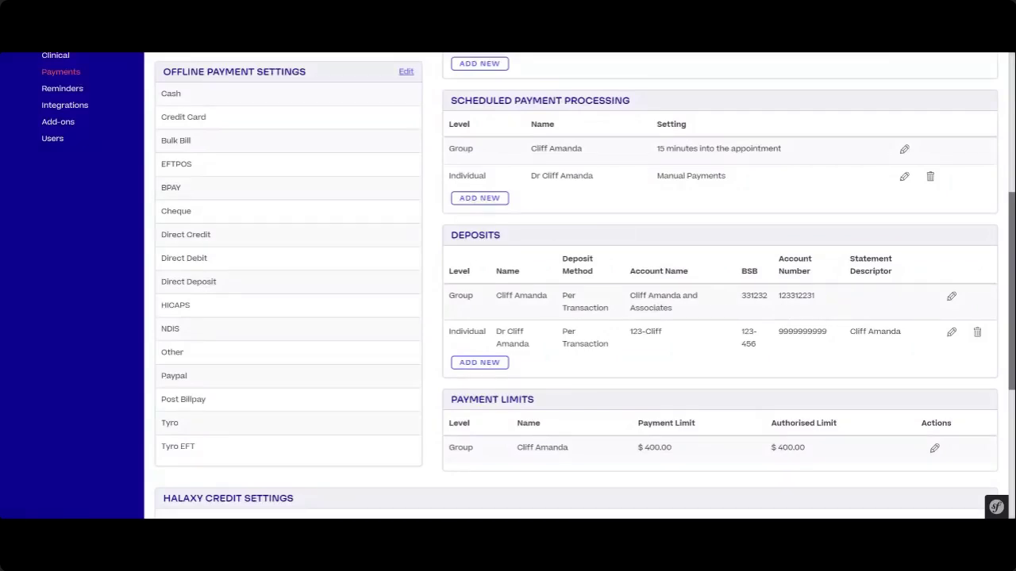
pyautogui.doubleClick(464, 235)
pyautogui.scroll(2, 517, 261)
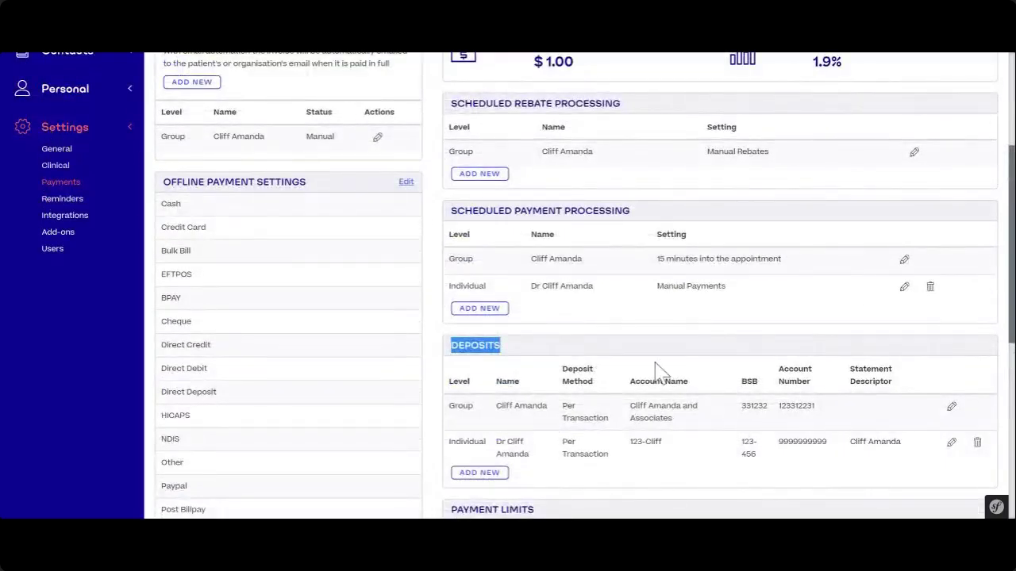
pyautogui.click(853, 427)
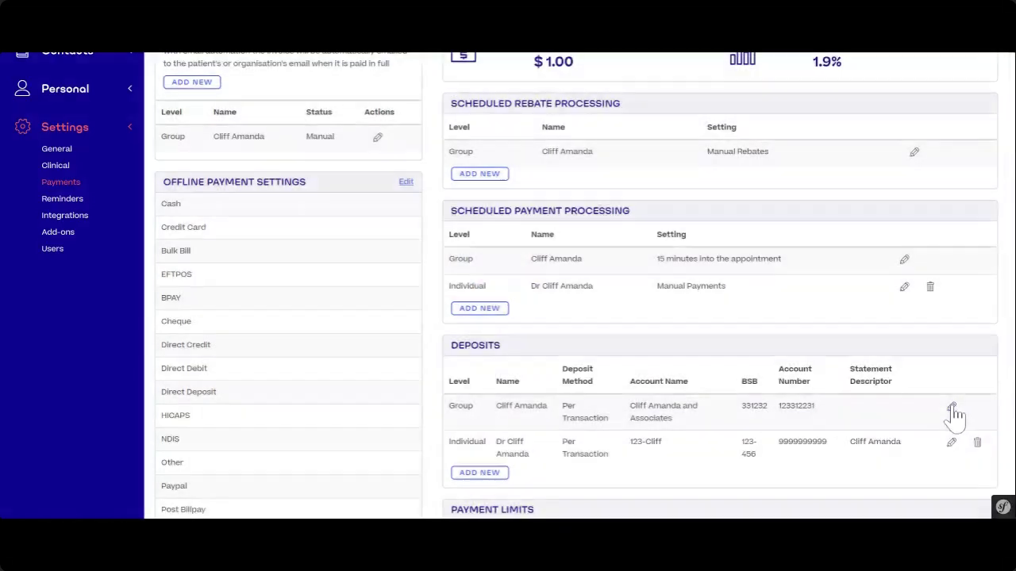
pyautogui.click(951, 408)
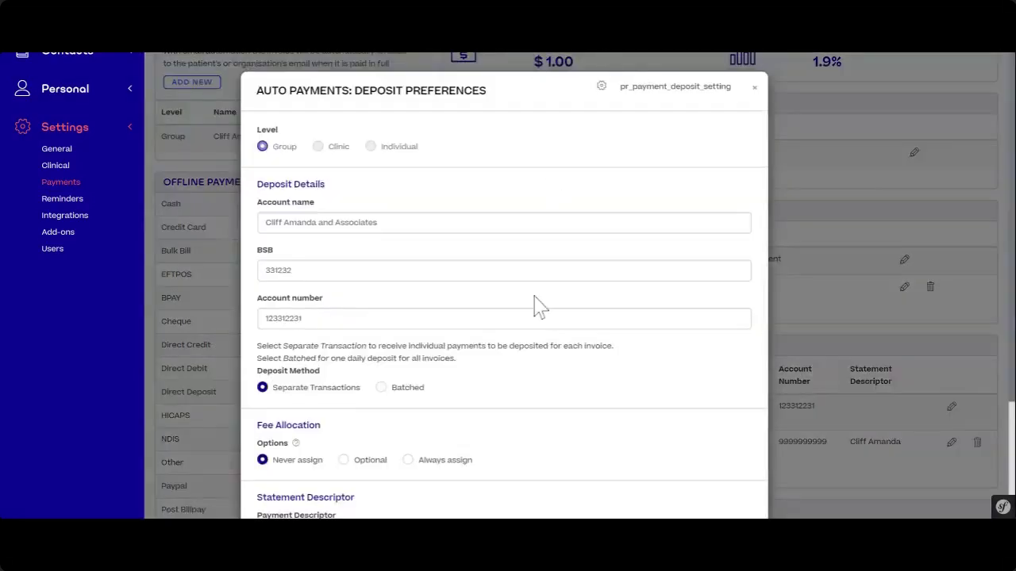
pyautogui.scroll(-2, 297, 445)
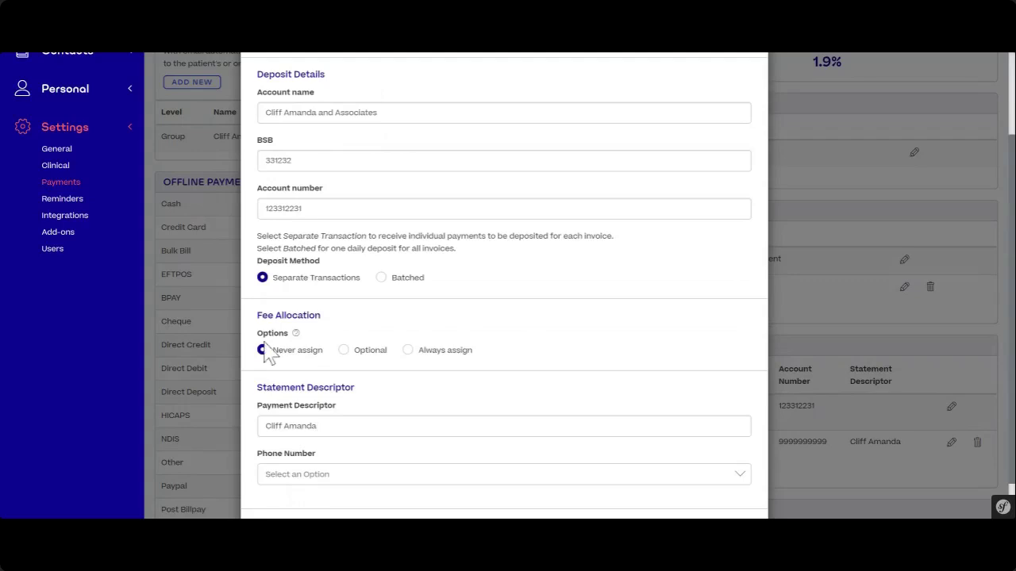
pyautogui.moveTo(257, 315); pyautogui.dragTo(349, 321)
pyautogui.click(348, 317)
pyautogui.click(344, 352)
pyautogui.click(407, 353)
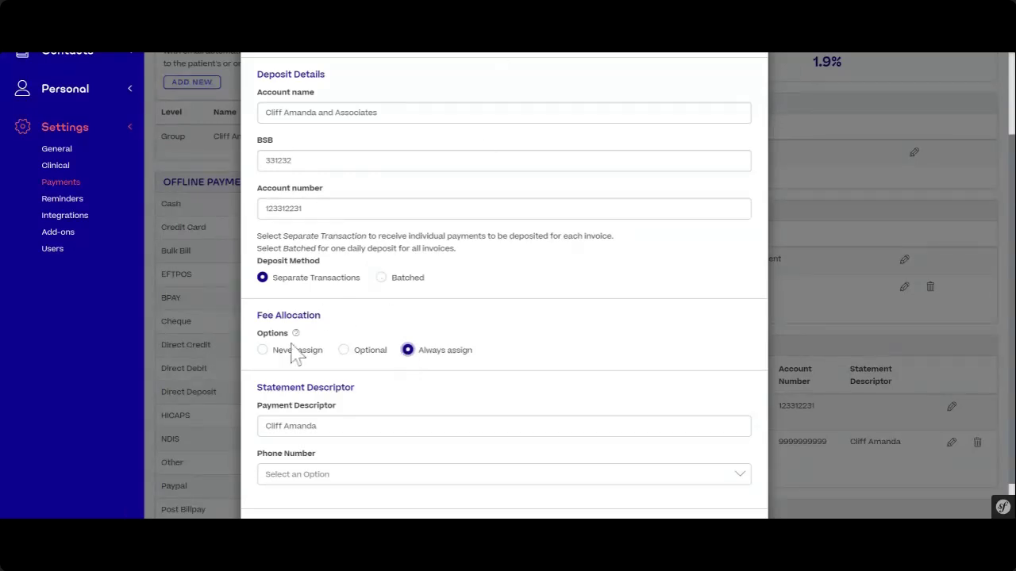
pyautogui.click(264, 352)
pyautogui.scroll(-1, 588, 359)
pyautogui.click(679, 481)
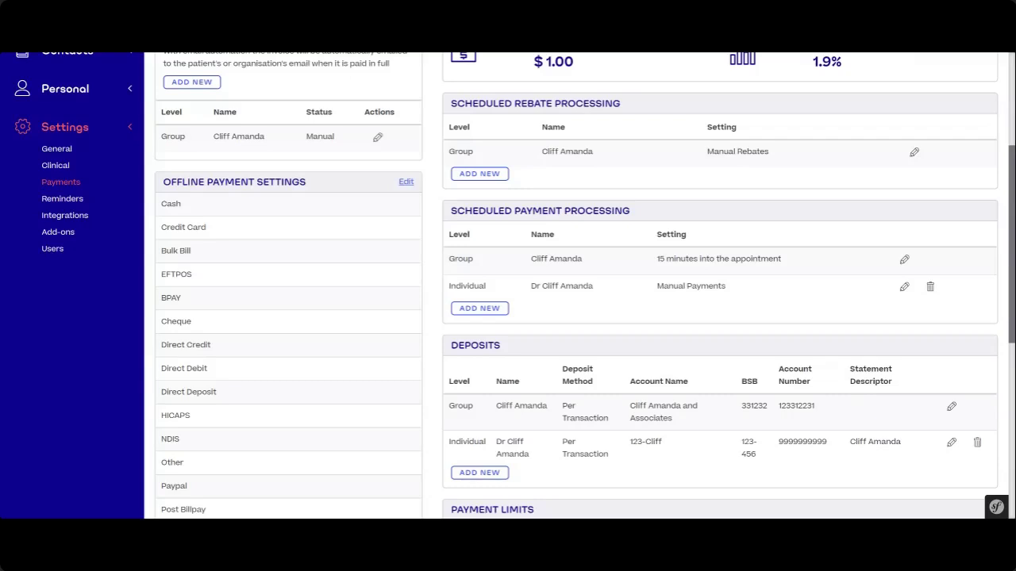
pyautogui.scroll(3, 336, 215)
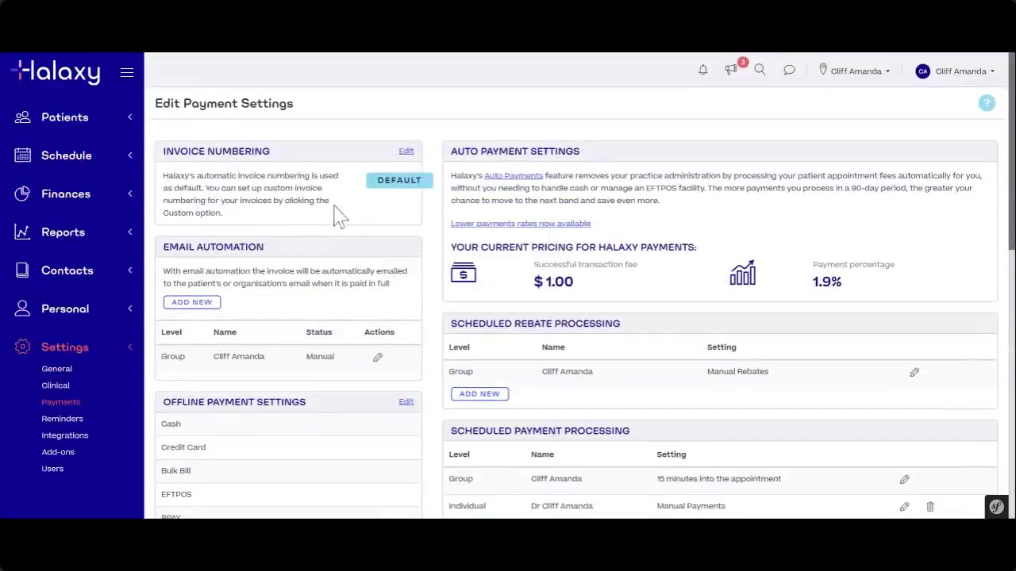
pyautogui.scroll(-1, 369, 210)
pyautogui.scroll(-1, 369, 210)
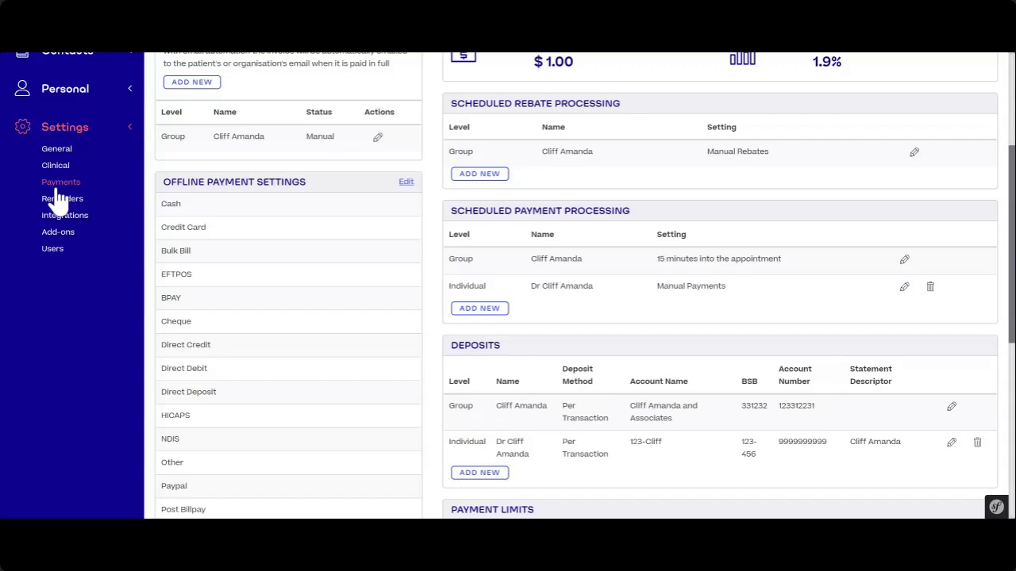
pyautogui.scroll(2, 340, 233)
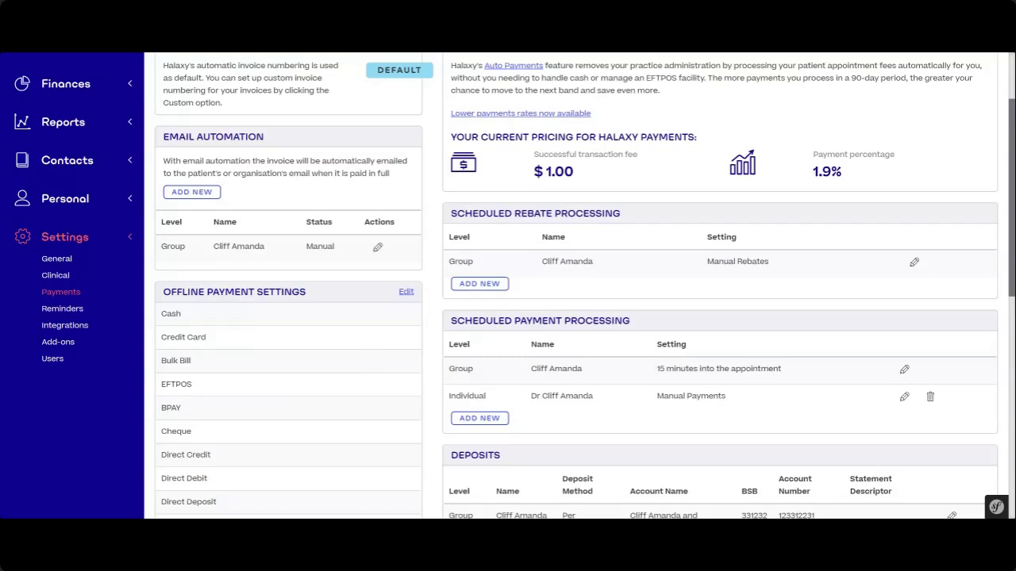
pyautogui.scroll(3, 283, 265)
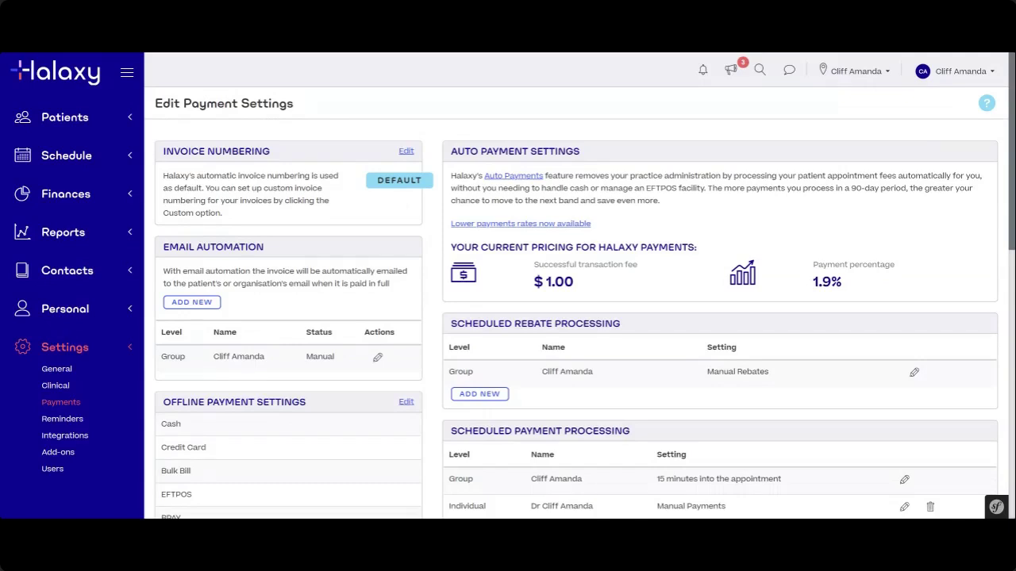
# - Find the patient by name in the Patient List and open their profile, showing the -$1,209.55 fee balance
pyautogui.click(82, 125)
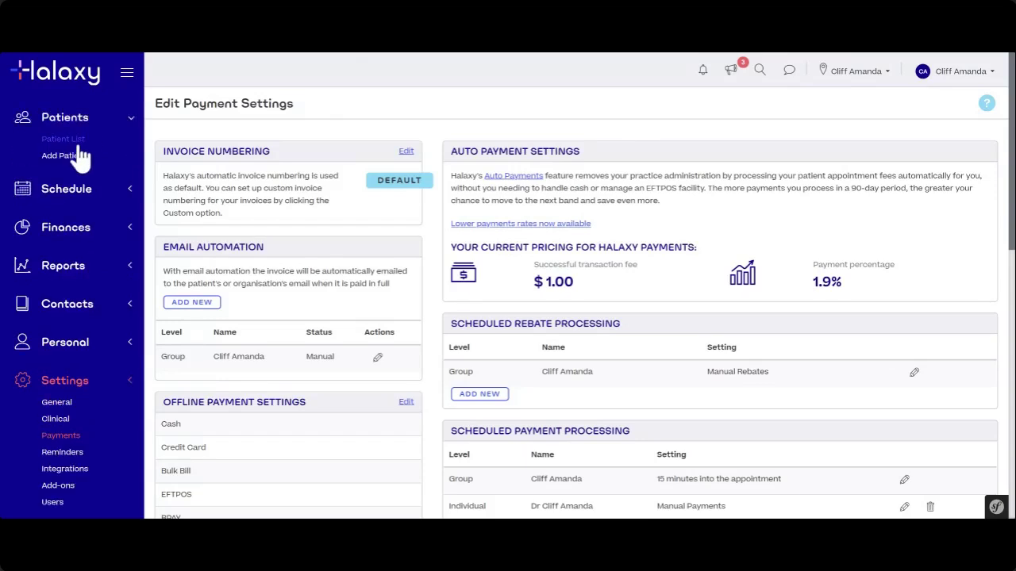
pyautogui.click(80, 146)
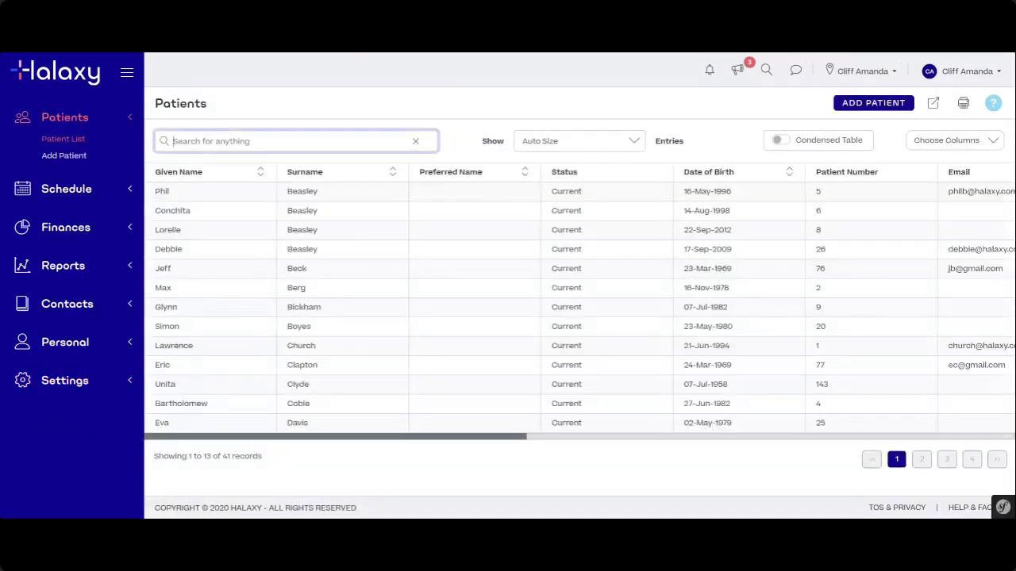
pyautogui.write('knut')
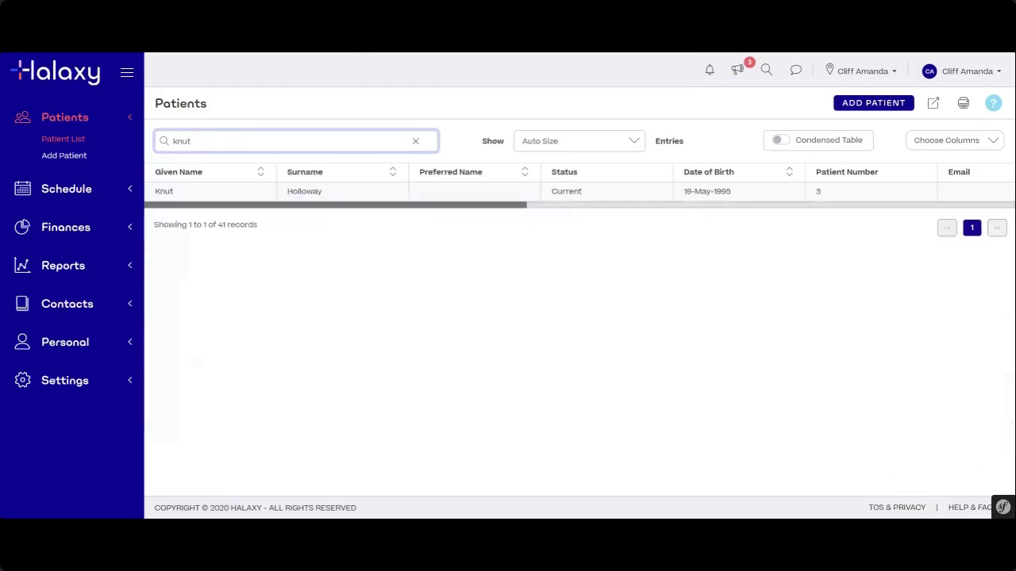
pyautogui.click(305, 194)
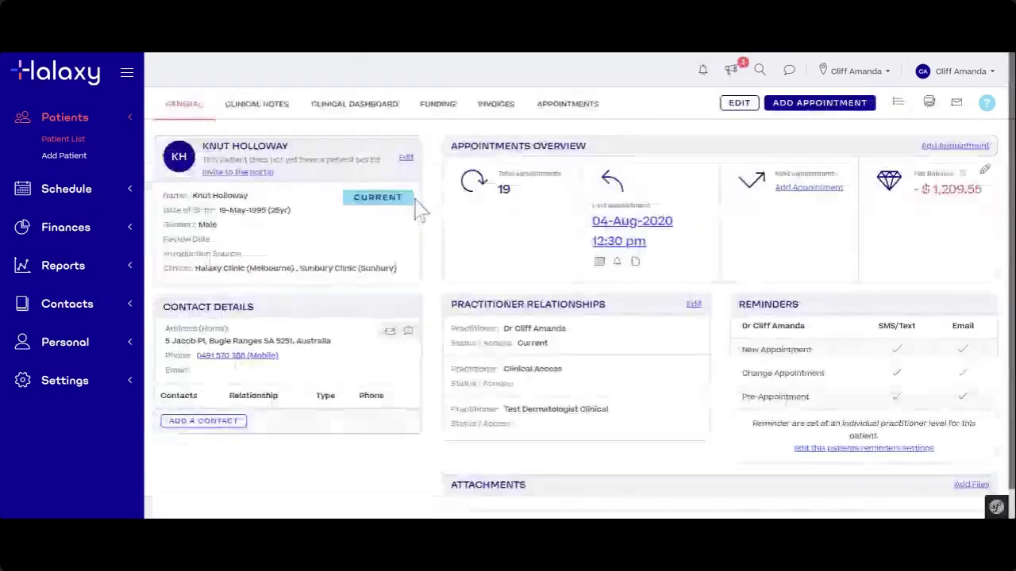
pyautogui.moveTo(921, 190); pyautogui.dragTo(984, 191)
pyautogui.click(988, 192)
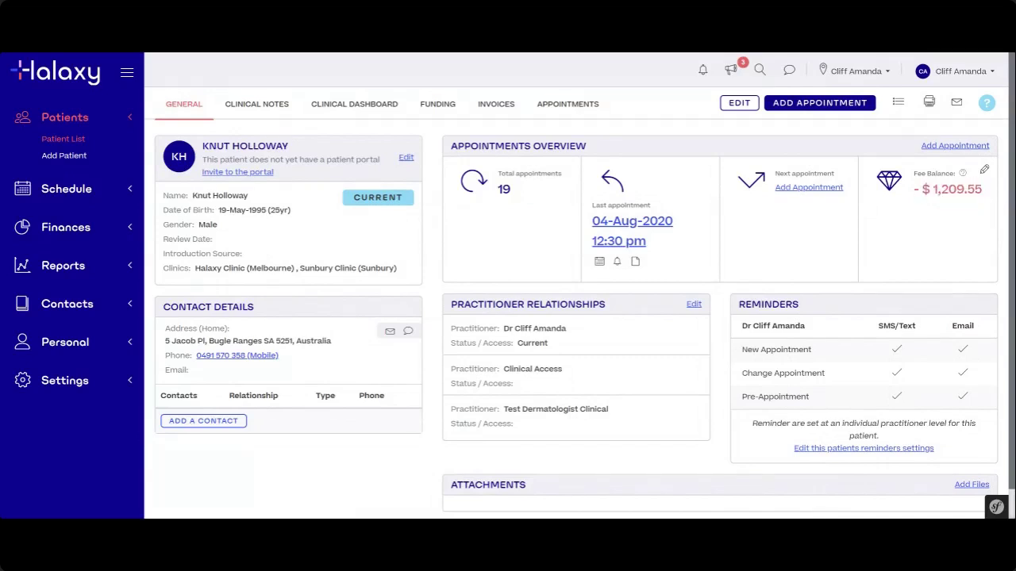
# - Open the credits window, dismiss the deposit options, and review the profile's -$1,209.55 fee balance
pyautogui.click(985, 171)
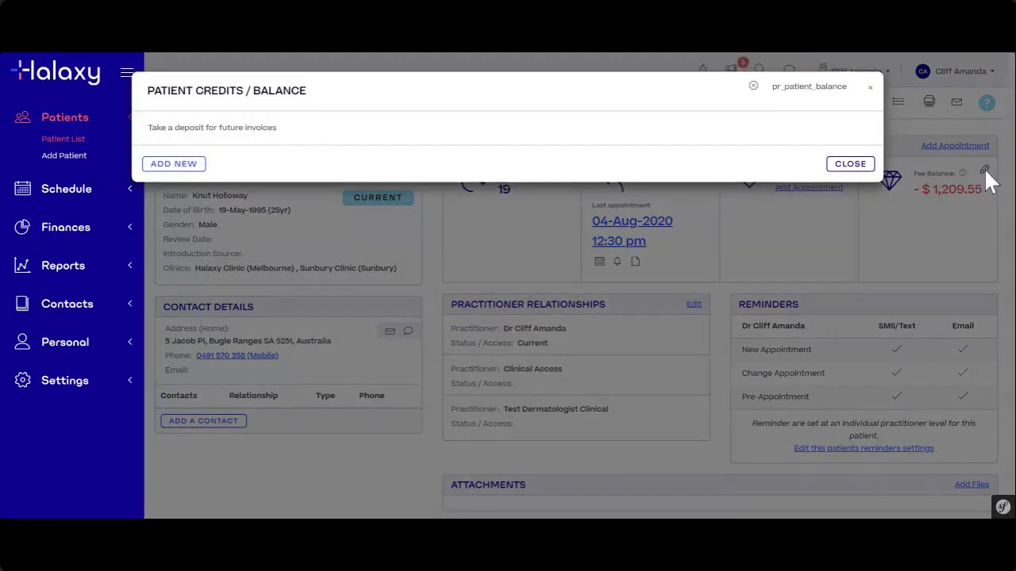
pyautogui.click(193, 167)
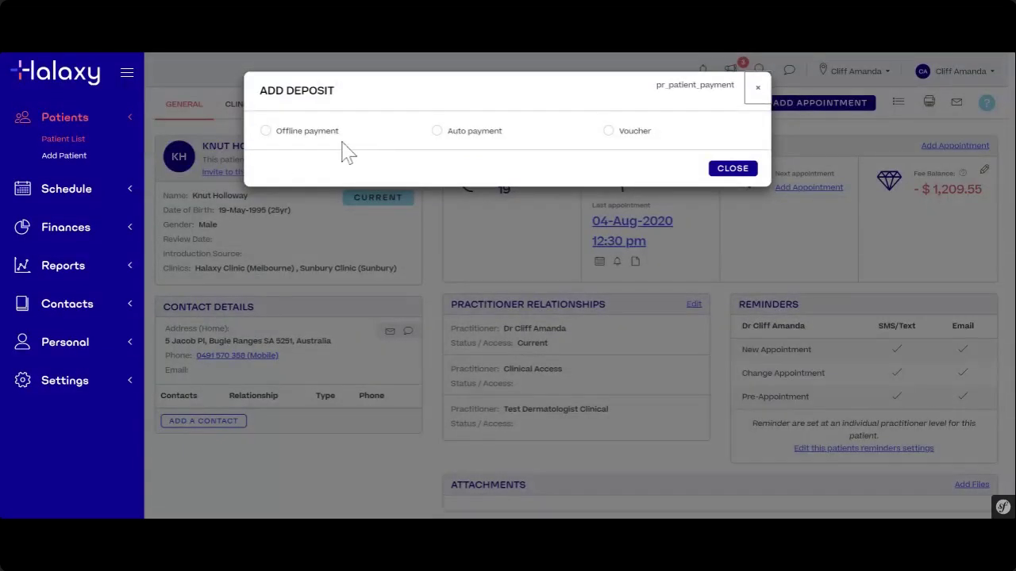
pyautogui.click(758, 89)
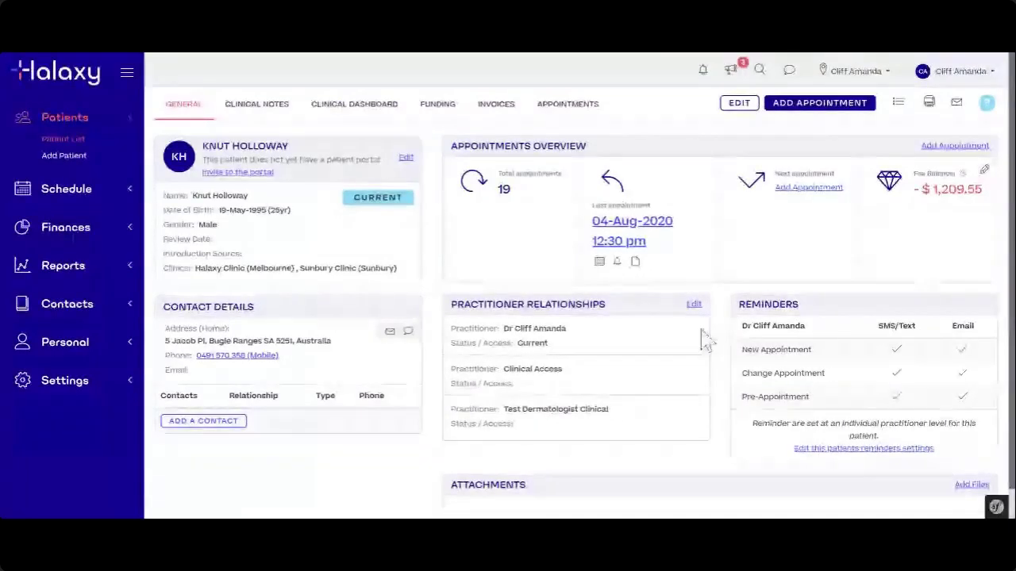
pyautogui.moveTo(449, 146); pyautogui.dragTo(600, 156)
pyautogui.click(605, 152)
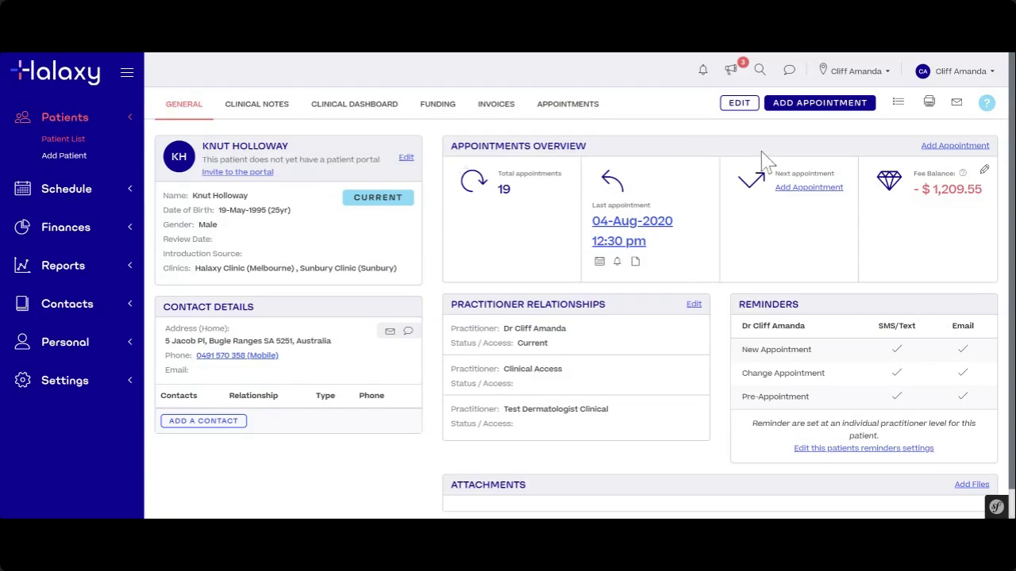
pyautogui.moveTo(913, 174); pyautogui.dragTo(957, 174)
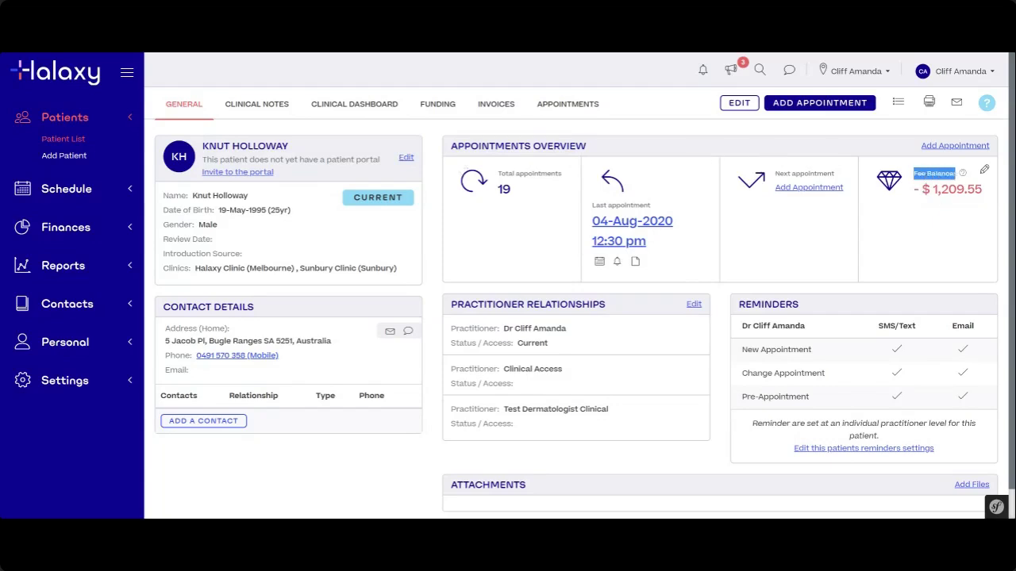
pyautogui.click(916, 241)
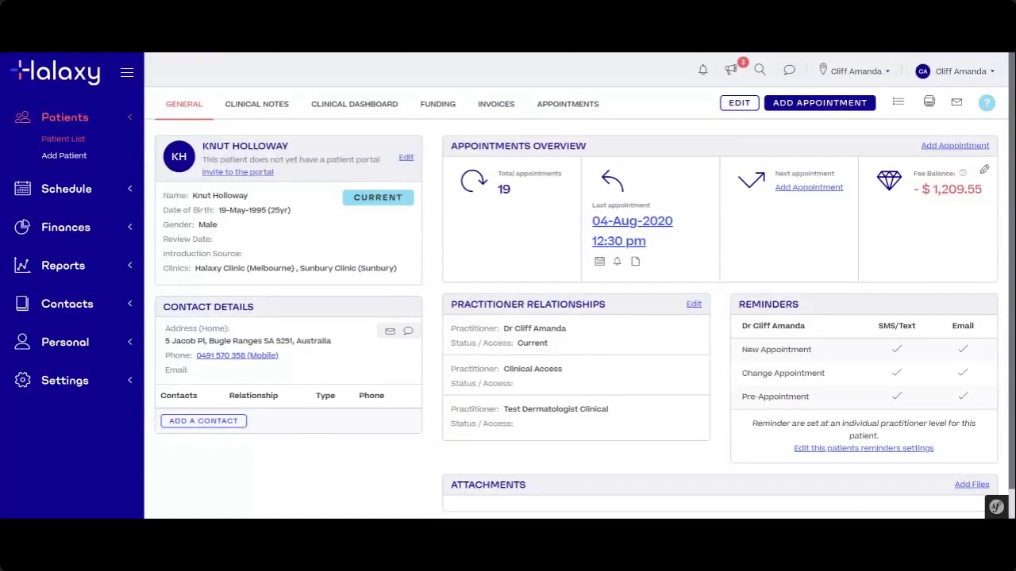
pyautogui.moveTo(933, 190); pyautogui.dragTo(983, 190)
pyautogui.click(992, 203)
# - Reopen Patient Credits / Balance, which lists no deposits yet, and begin adding a deposit
pyautogui.moveTo(961, 180)
pyautogui.click(984, 171)
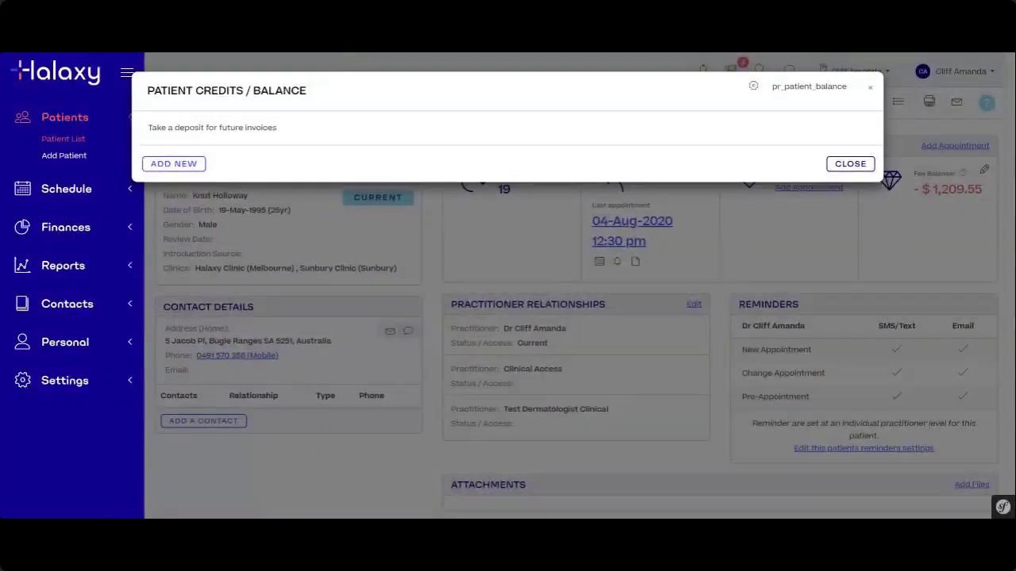
pyautogui.moveTo(148, 91); pyautogui.dragTo(311, 104)
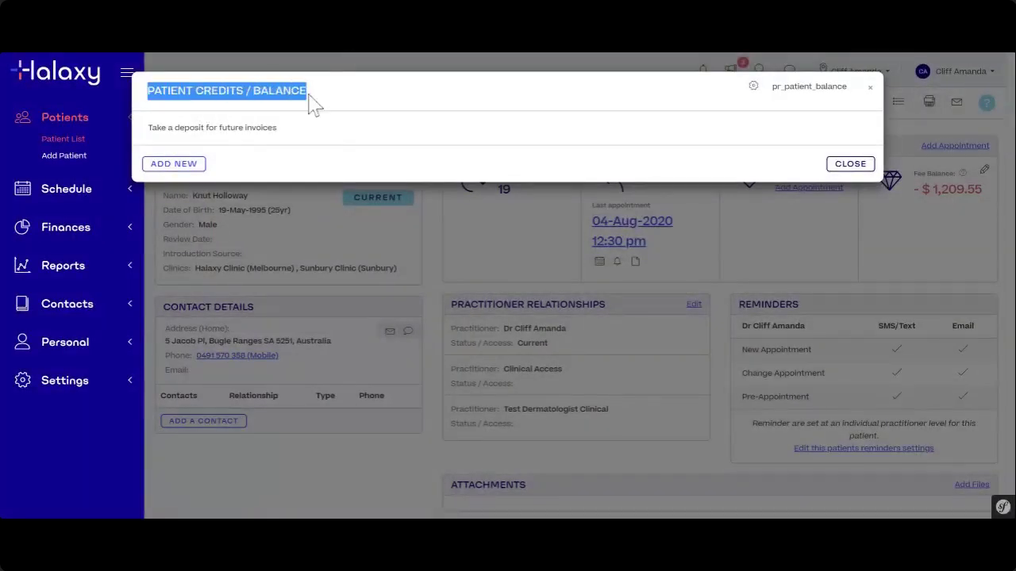
pyautogui.click(227, 166)
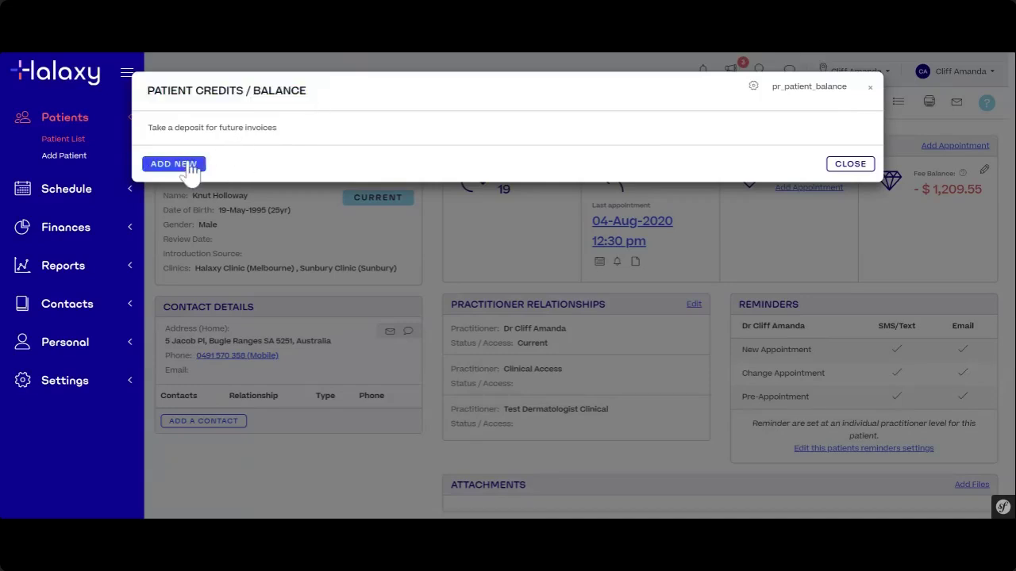
pyautogui.moveTo(148, 127); pyautogui.dragTo(285, 131)
pyautogui.click(295, 141)
# - Save a $500.00 Cash offline-payment deposit dated 12-Aug-2020, leaving clinic and practitioner blank
pyautogui.click(173, 164)
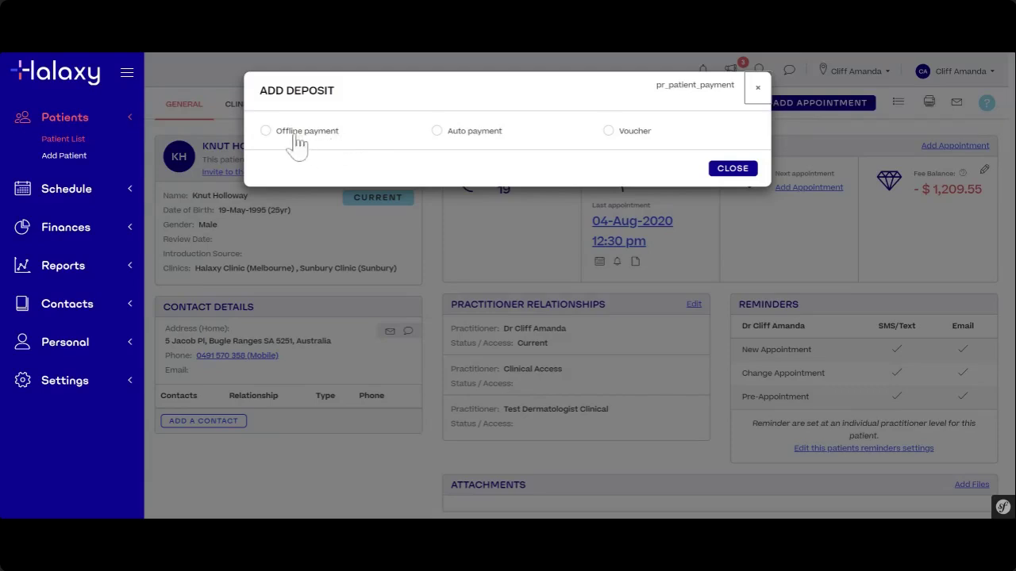
pyautogui.click(286, 141)
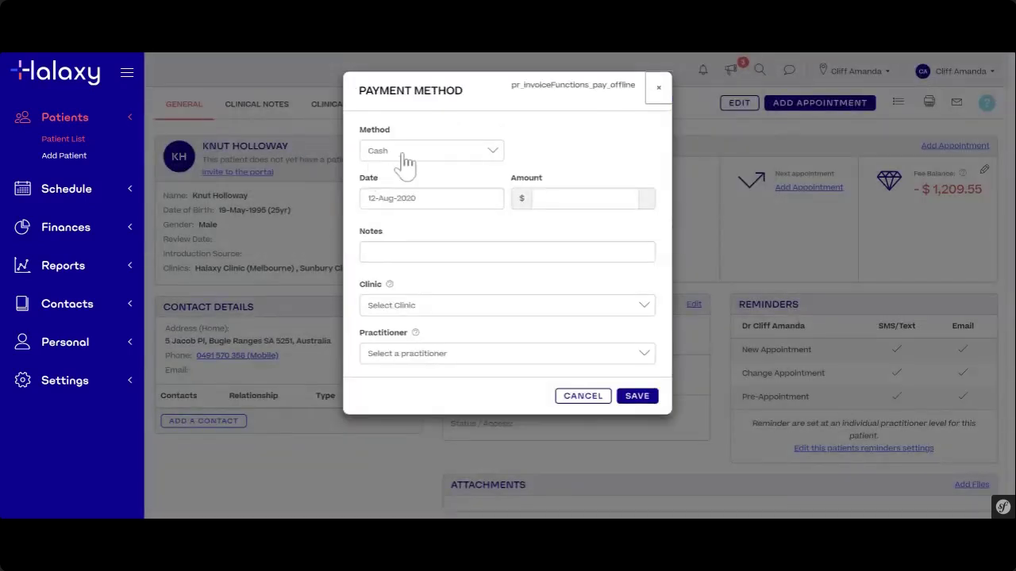
pyautogui.click(572, 199)
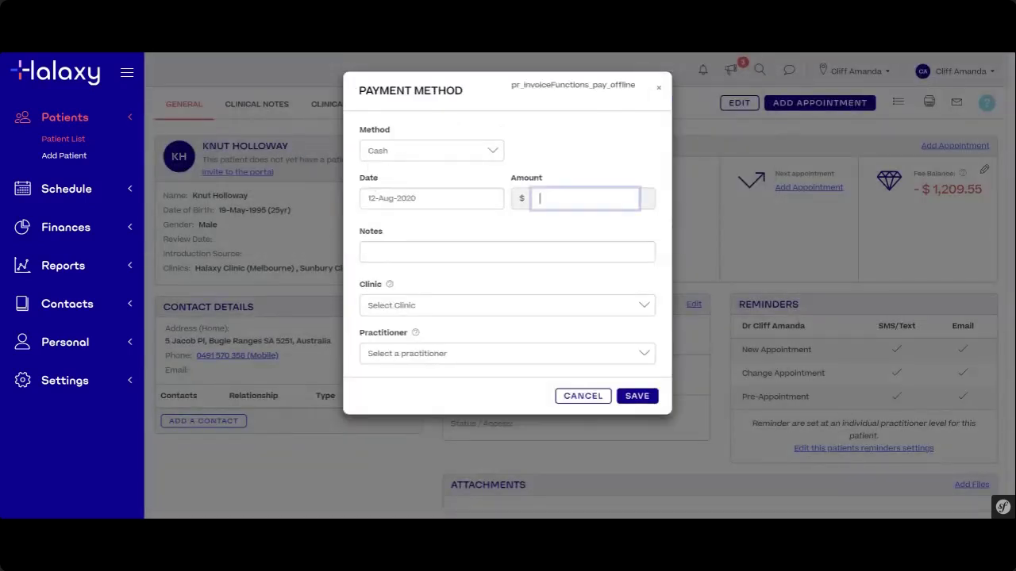
pyautogui.click(490, 158)
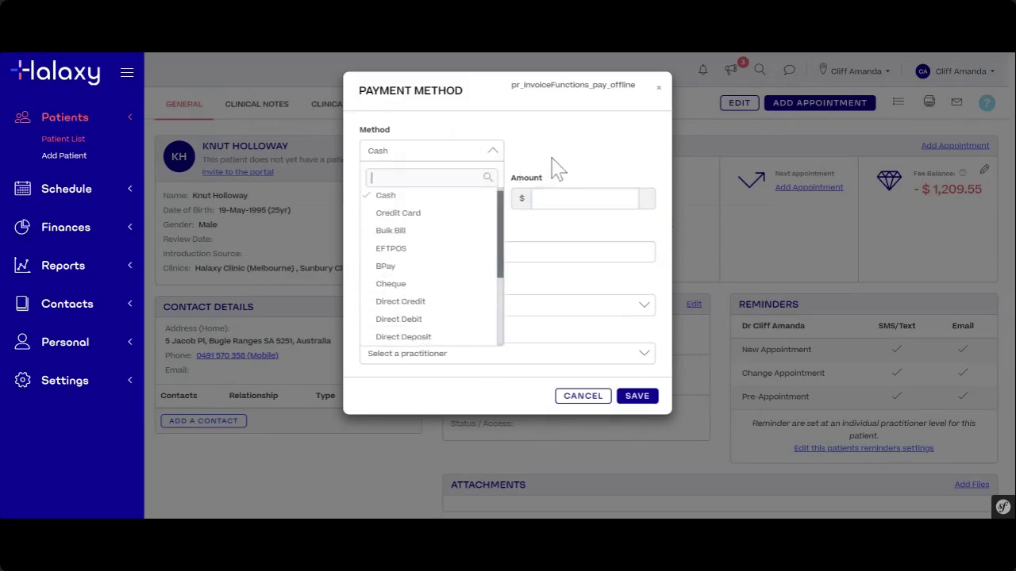
pyautogui.click(542, 198)
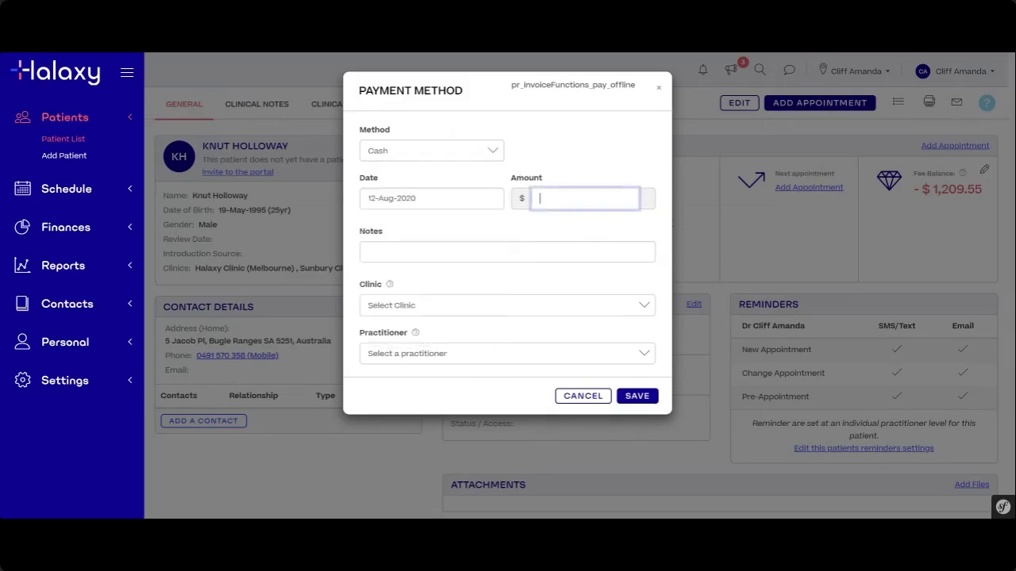
pyautogui.click(512, 169)
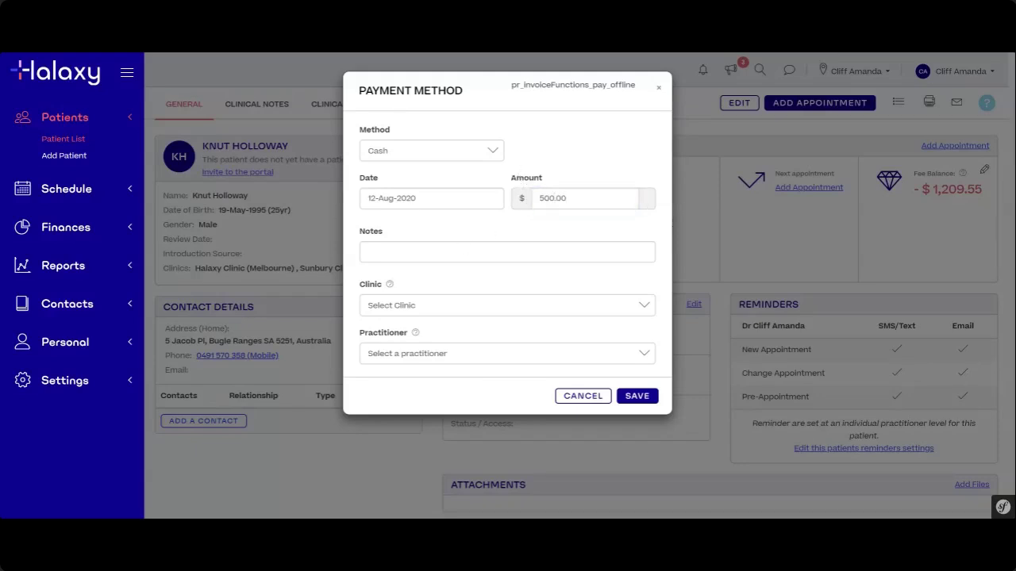
pyautogui.click(403, 309)
pyautogui.click(431, 288)
pyautogui.click(403, 356)
pyautogui.click(468, 343)
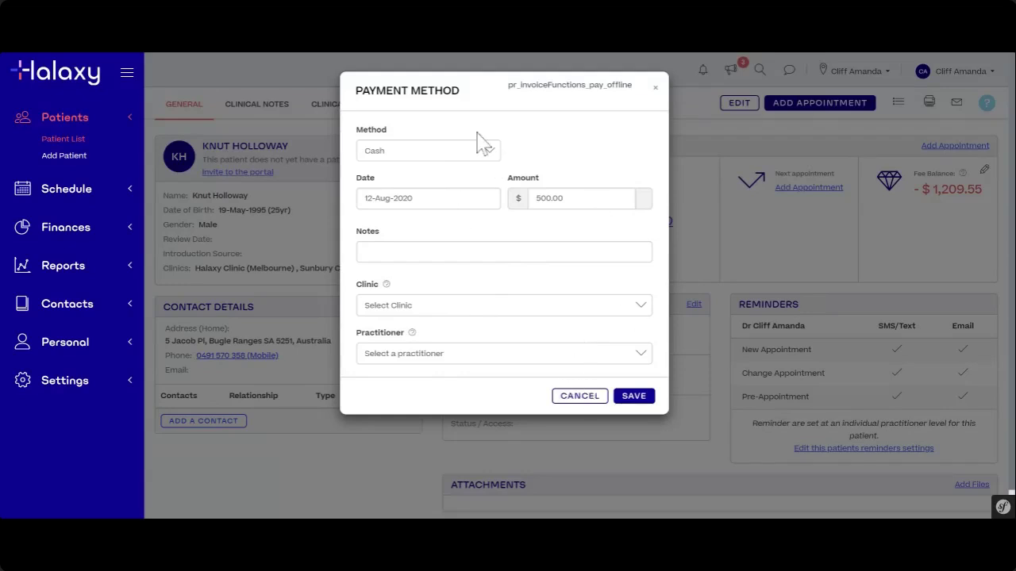
pyautogui.click(634, 397)
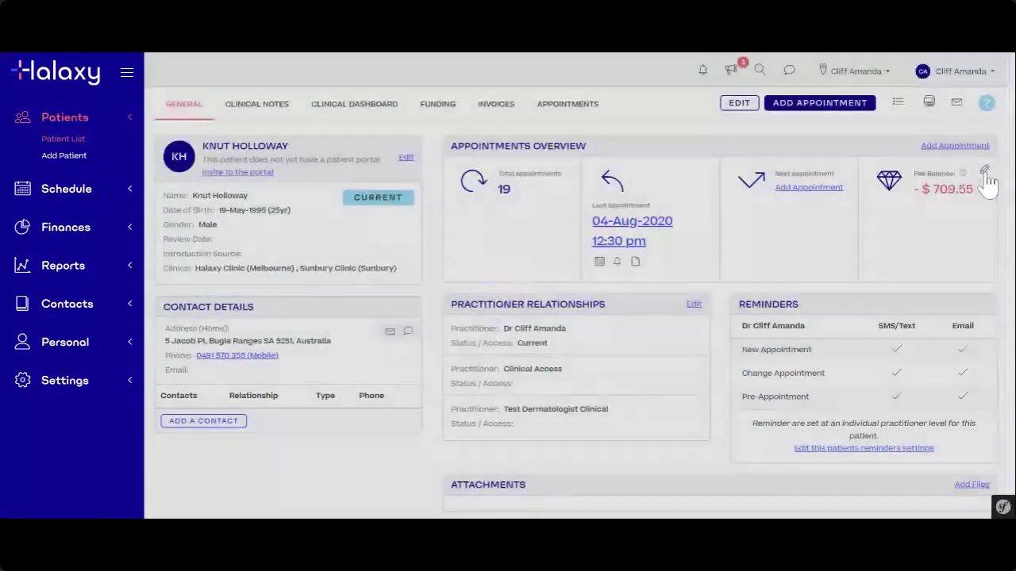
# - Check the credits list for the $500.00 cash deposit dated 12-Aug-2020 with $500.00 remaining
pyautogui.click(985, 173)
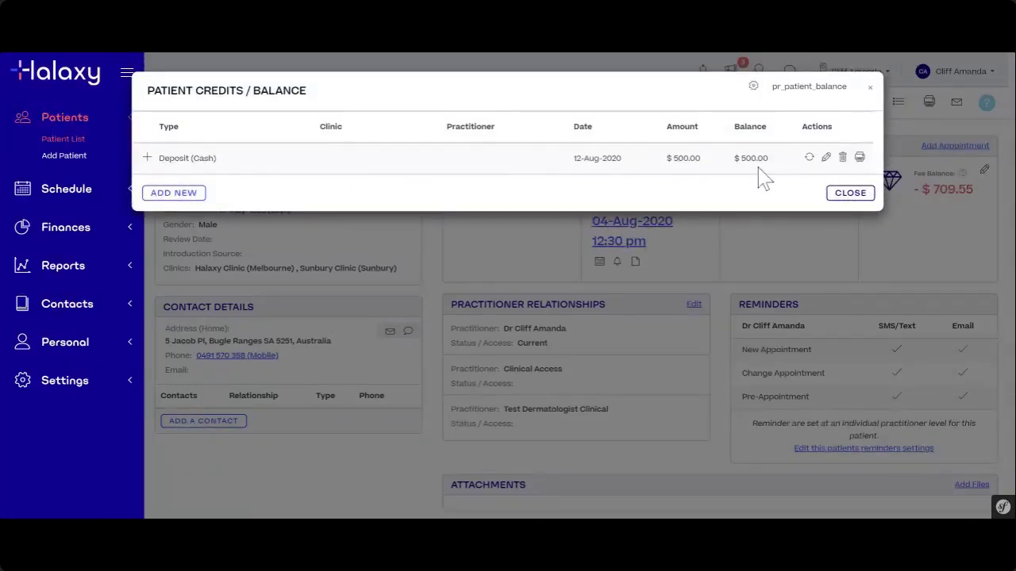
pyautogui.moveTo(191, 159); pyautogui.dragTo(216, 159)
pyautogui.click(206, 172)
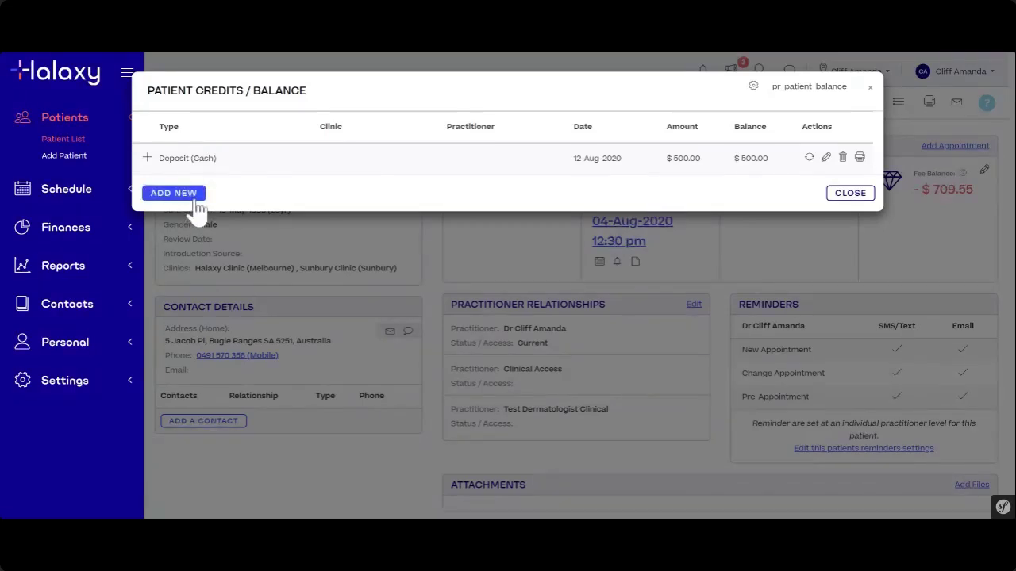
# - Start a new Auto payment deposit from the patient's credits window
pyautogui.click(196, 200)
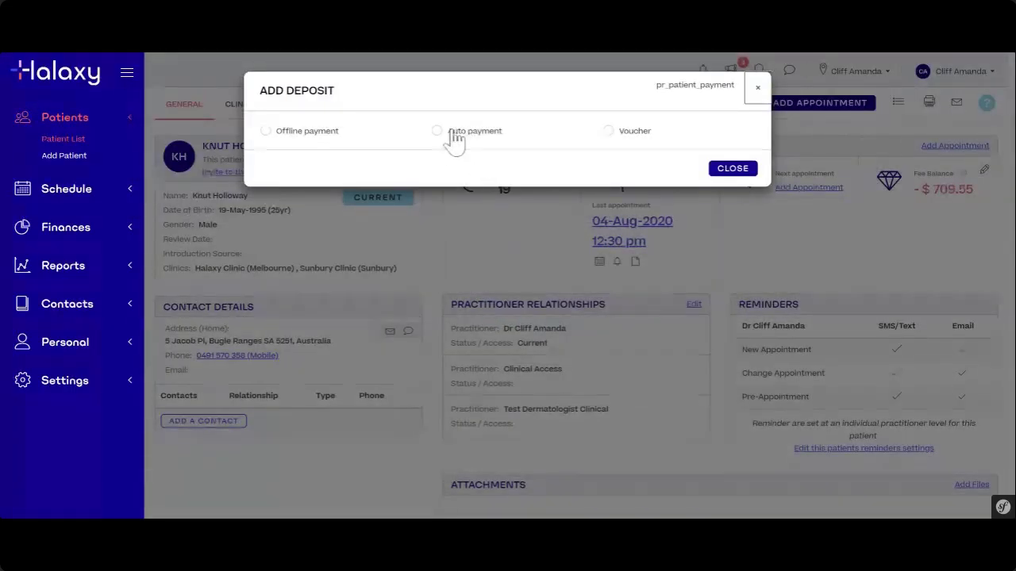
pyautogui.click(437, 132)
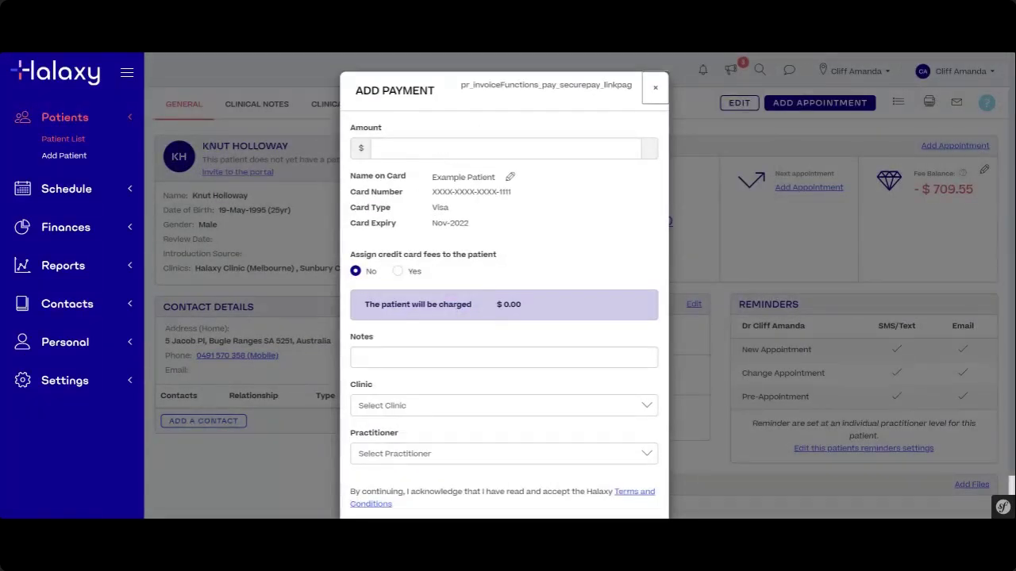
pyautogui.click(656, 89)
pyautogui.click(984, 170)
pyautogui.click(168, 193)
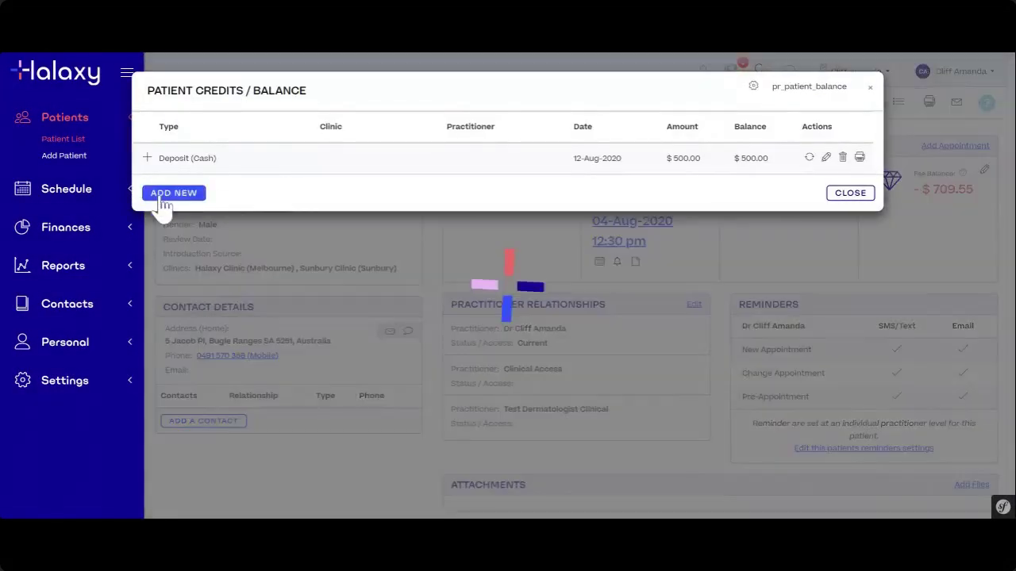
pyautogui.moveTo(361, 137)
pyautogui.mouseDown()
pyautogui.moveTo(279, 140)
pyautogui.moveTo(367, 129)
pyautogui.mouseUp()
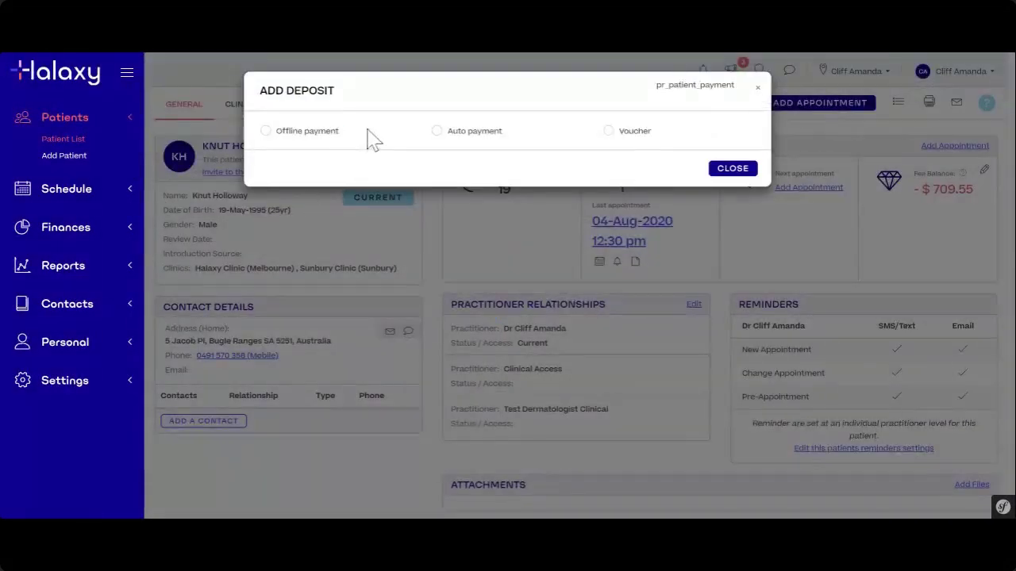
pyautogui.click(438, 132)
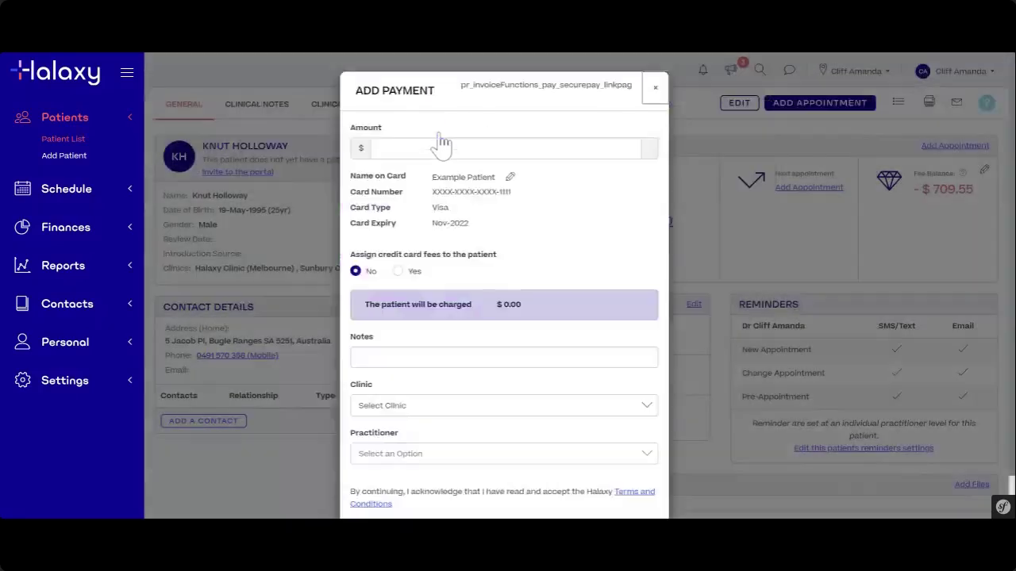
# - Set the auto-payment amount, trying 709.55 and 400 before settling on $350.00 under the $400 limit
pyautogui.click(442, 145)
pyautogui.write('709.55')
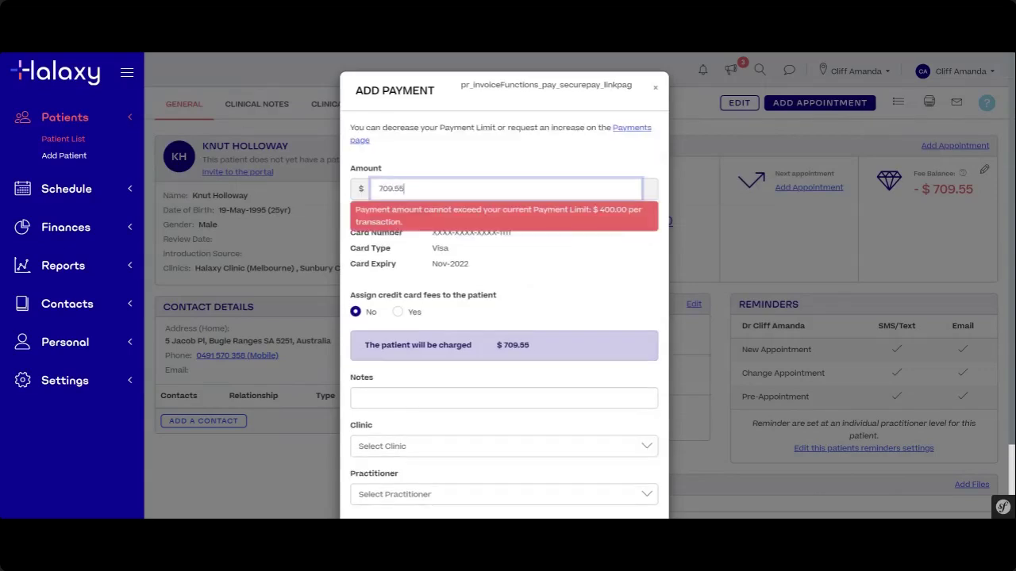
pyautogui.click(427, 156)
pyautogui.moveTo(407, 189); pyautogui.dragTo(377, 189)
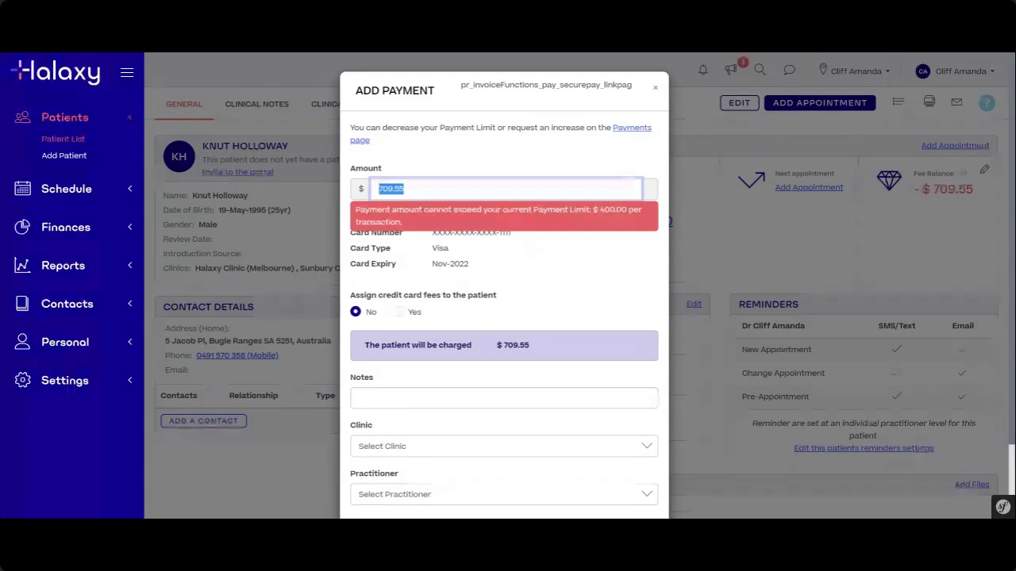
pyautogui.write('400')
pyautogui.click(481, 133)
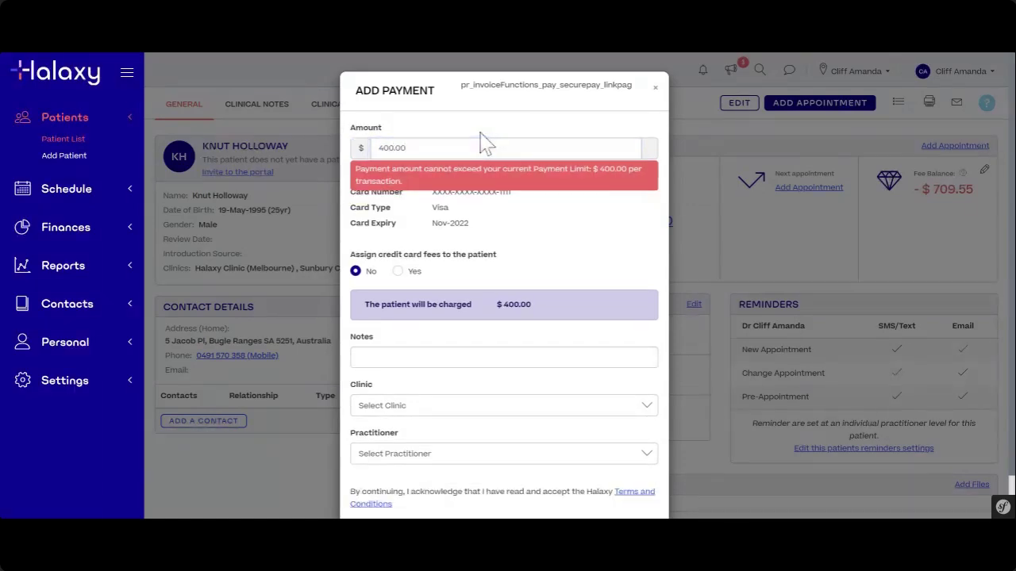
pyautogui.hotkey('ctrl', 'a')
pyautogui.write('350')
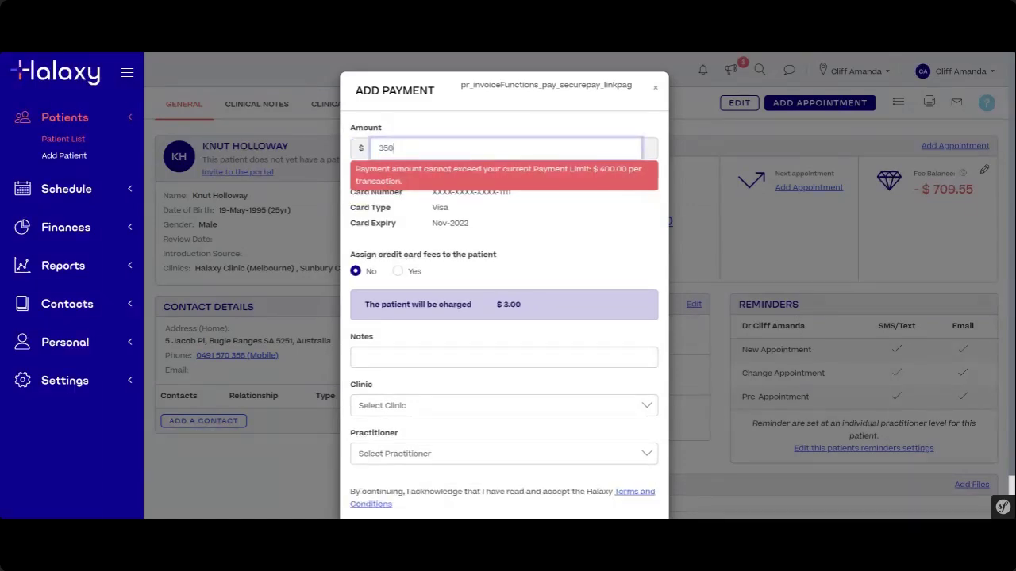
pyautogui.click(421, 132)
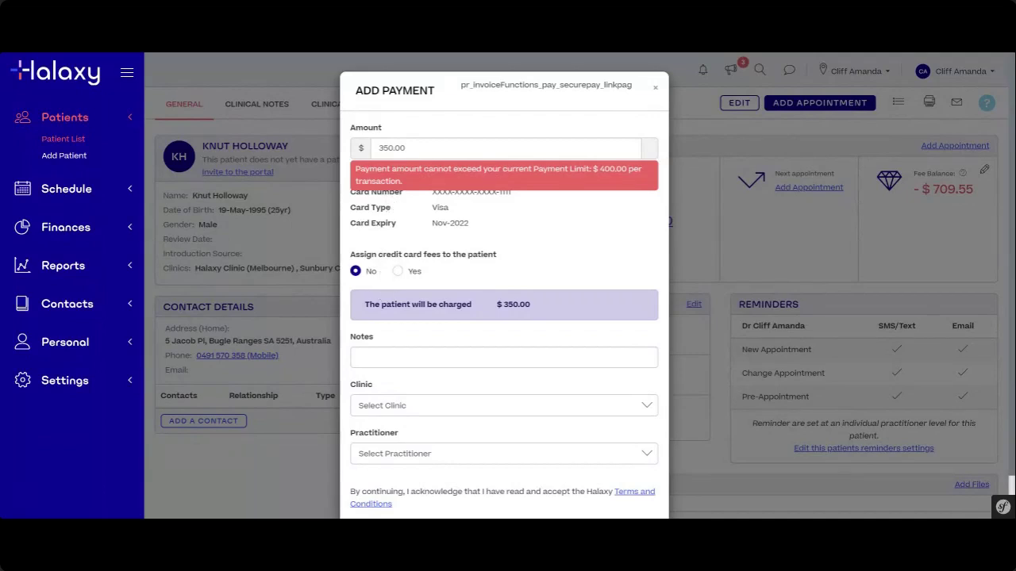
pyautogui.click(380, 149)
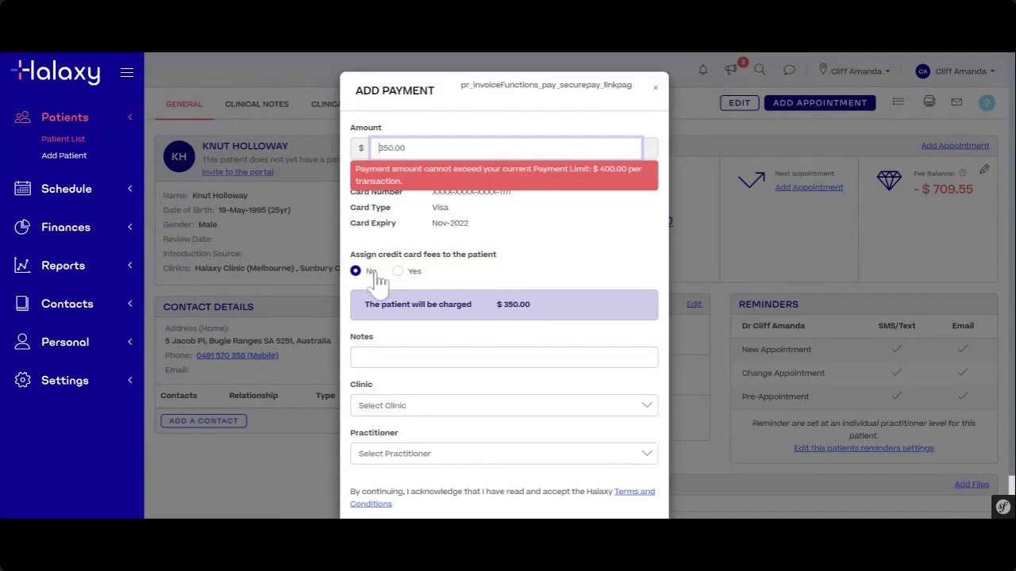
pyautogui.scroll(-1, 403, 317)
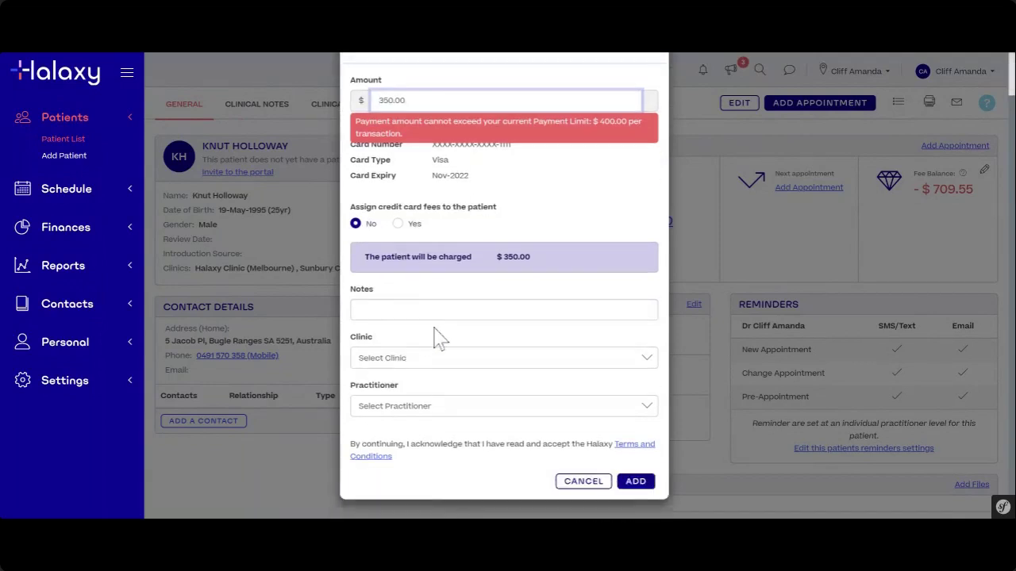
# - Add the $350.00 auto-payment, then expand its Halaxy Auto-payment row beside the cash deposit
pyautogui.click(640, 482)
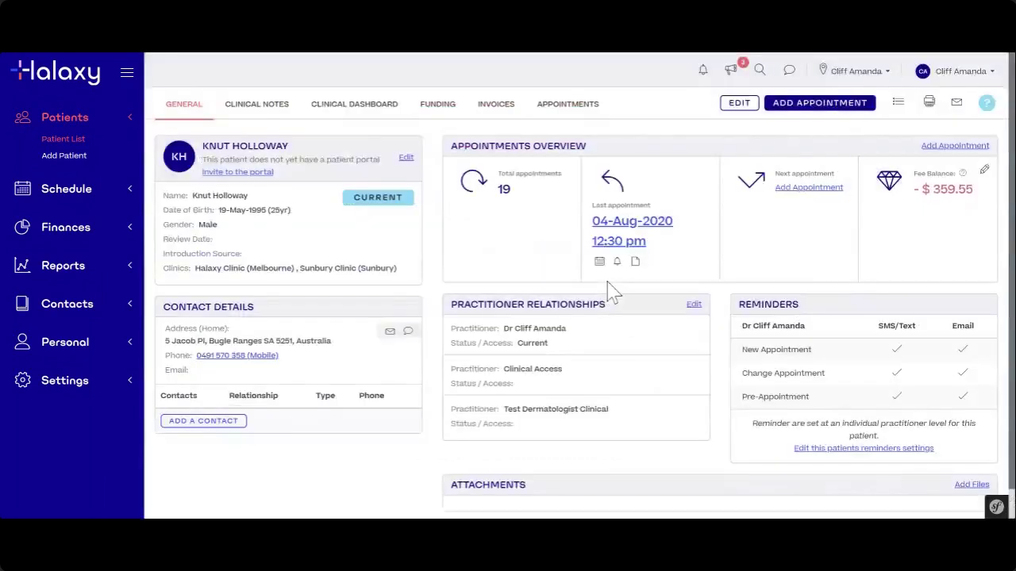
pyautogui.click(985, 176)
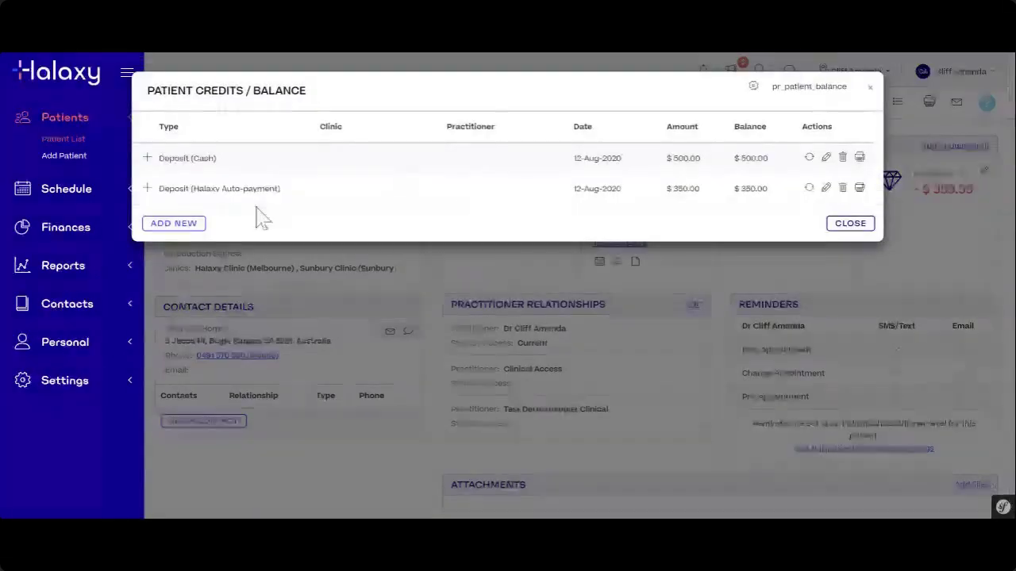
pyautogui.moveTo(191, 188); pyautogui.dragTo(270, 188)
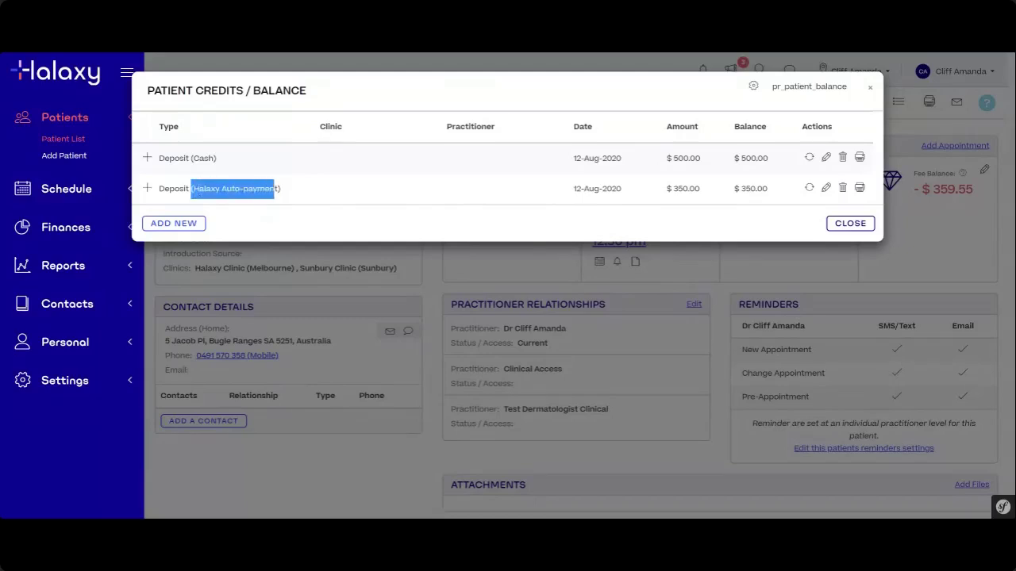
pyautogui.click(147, 189)
pyautogui.click(286, 189)
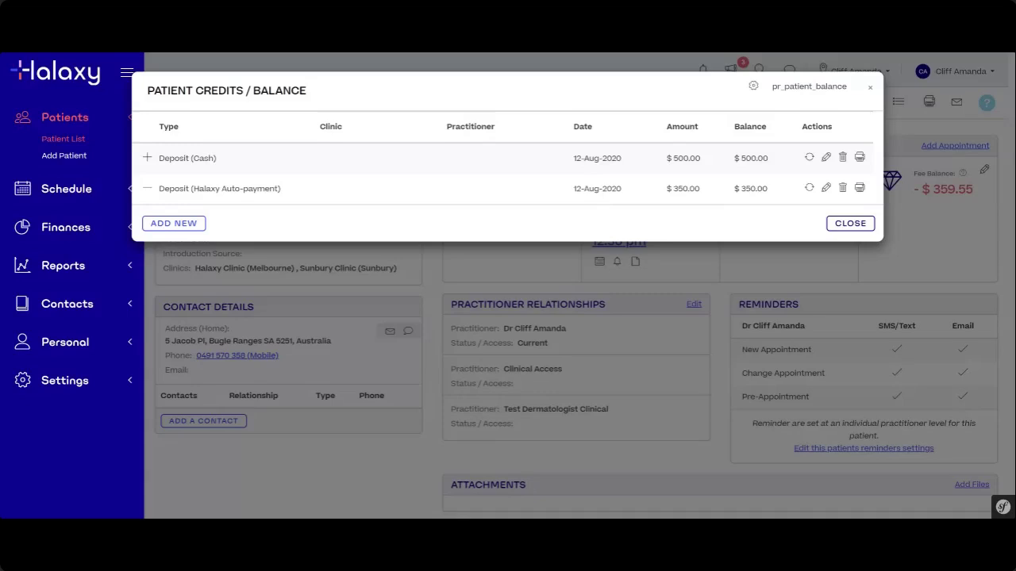
# - Close the Patient Credits / Balance window and look over the patient's General tab
pyautogui.click(871, 88)
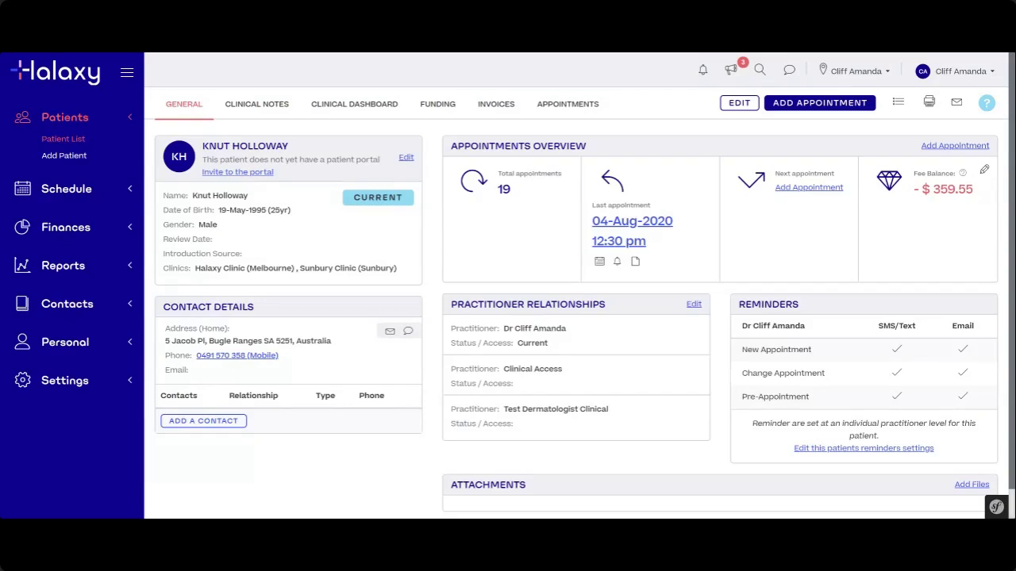
pyautogui.scroll(-1, 290, 310)
pyautogui.scroll(1, 280, 327)
# - Clear a stray text selection and go to the patient's Invoices list
pyautogui.moveTo(221, 307); pyautogui.dragTo(253, 307)
pyautogui.click(268, 307)
pyautogui.click(492, 116)
# - Preview invoice rows on the Invoices tab, finding invoice 175 unpaid with a $112.85 balance
pyautogui.click(513, 116)
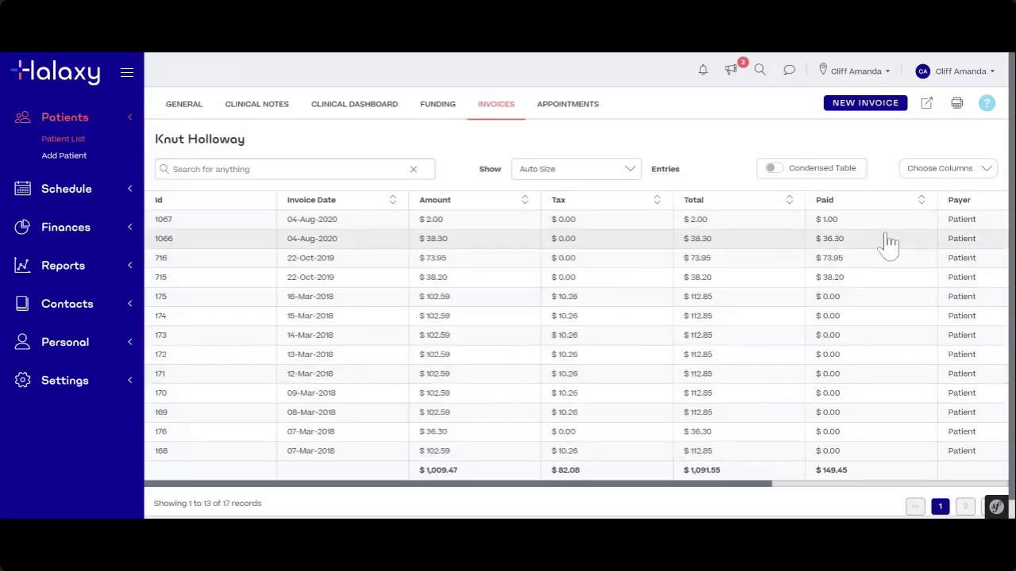
pyautogui.moveTo(883, 245)
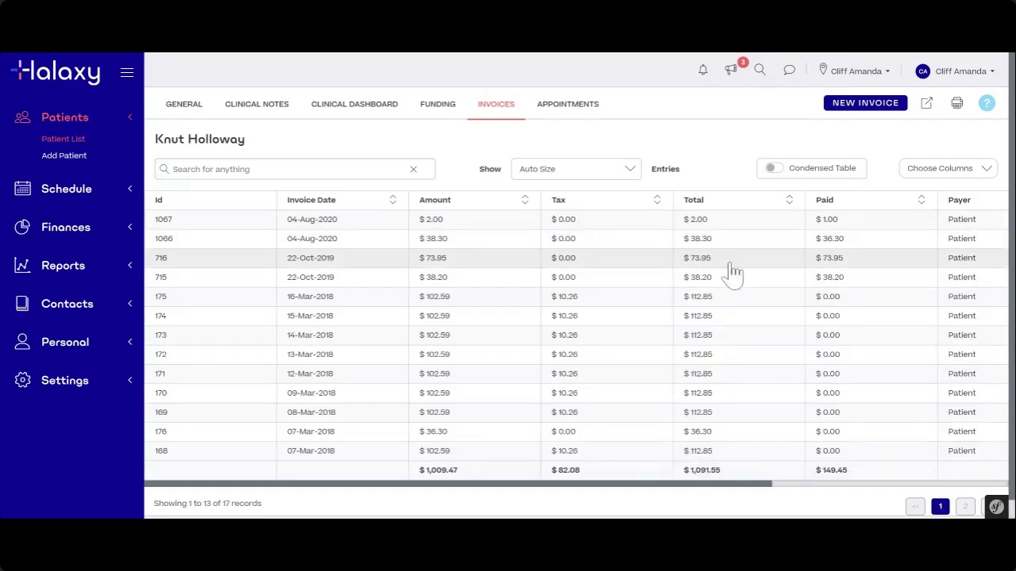
pyautogui.moveTo(569, 290)
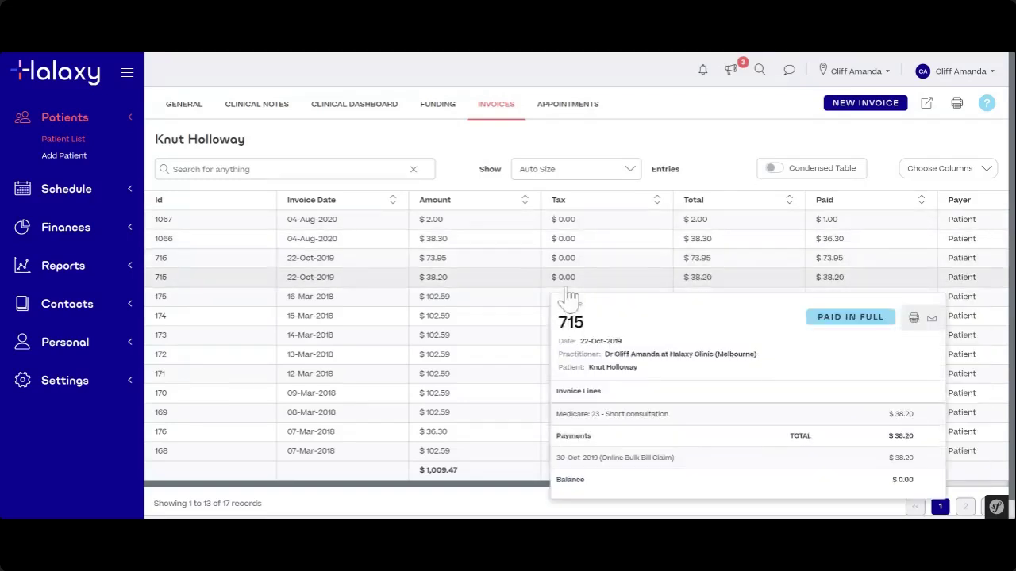
pyautogui.moveTo(490, 302)
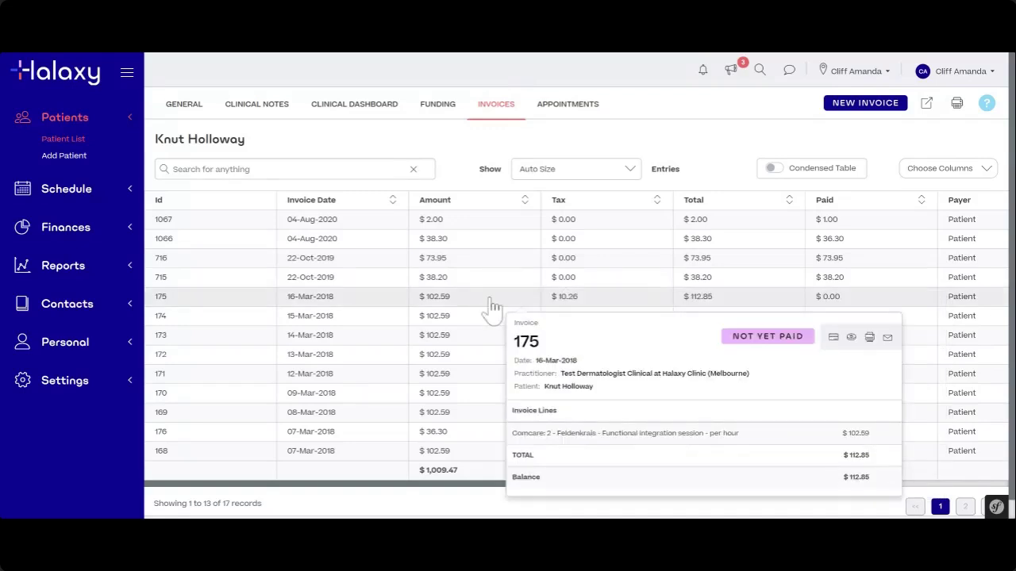
# - Open invoice 175's detail page and review its fees, payment options and $112.85 outstanding
pyautogui.click(490, 302)
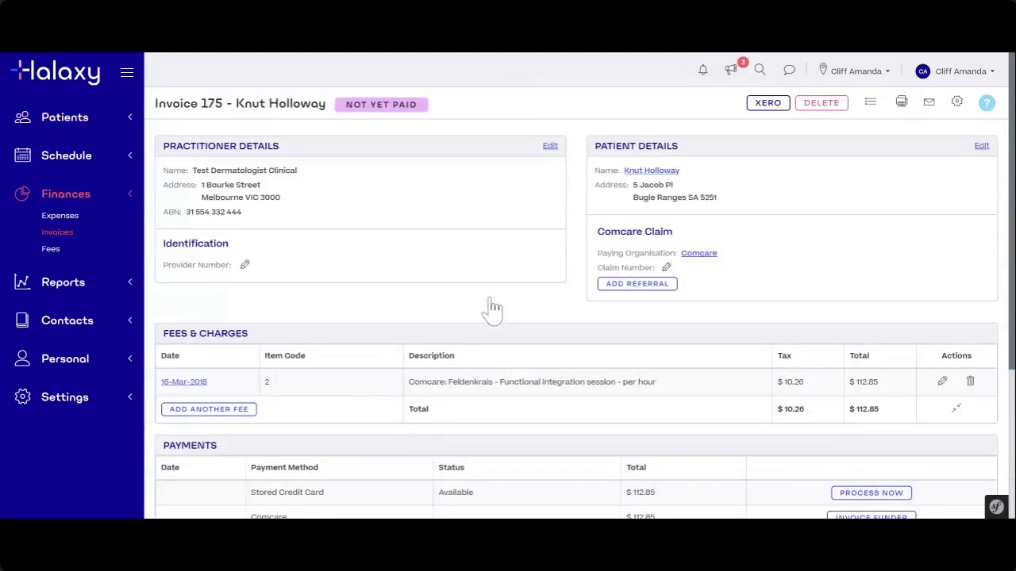
pyautogui.scroll(-3, 490, 303)
pyautogui.scroll(3, 489, 302)
pyautogui.scroll(-2, 849, 295)
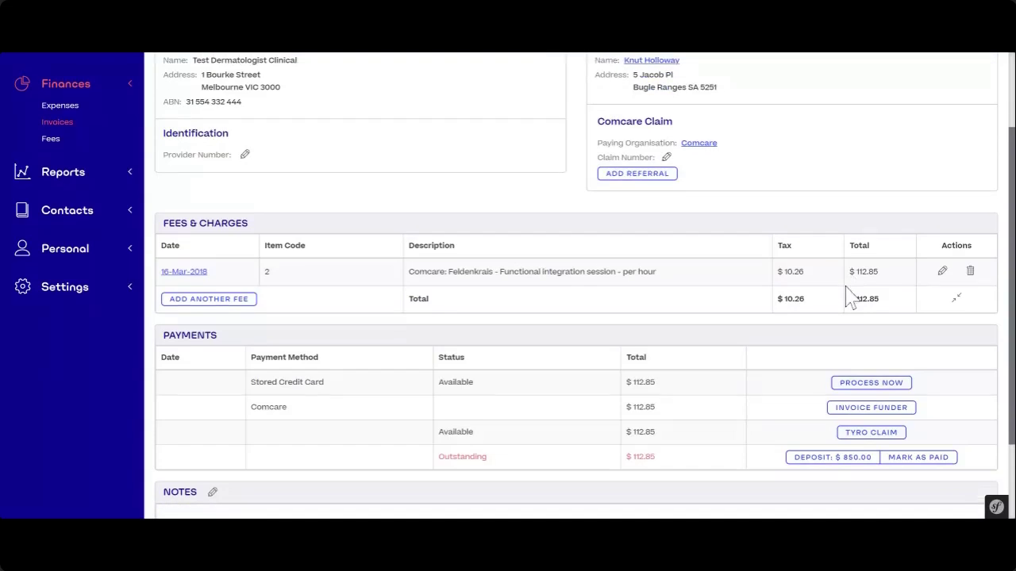
pyautogui.scroll(2, 847, 298)
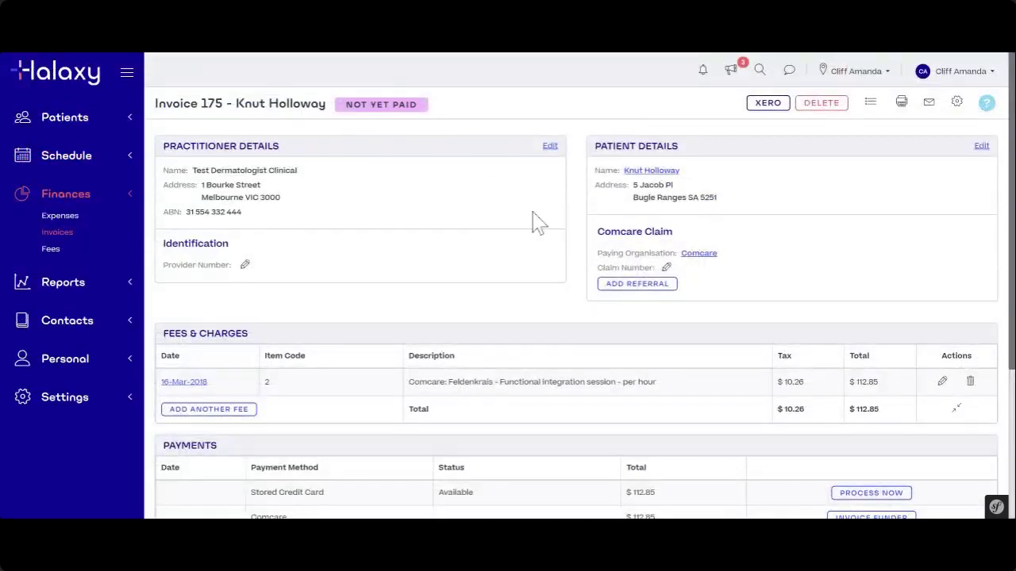
pyautogui.scroll(-2, 548, 238)
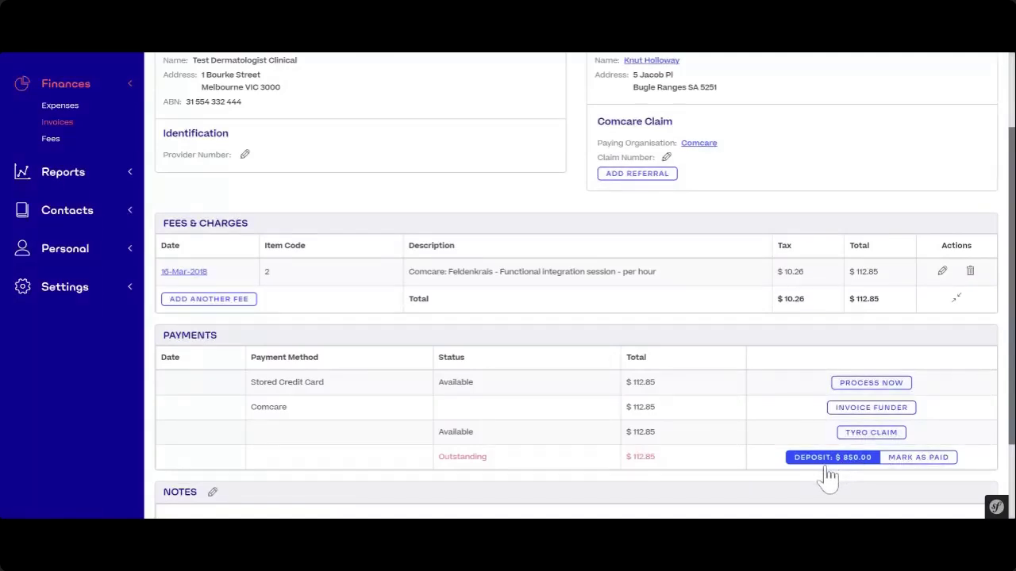
# - Create a deposit payment on invoice 175 with the amount changed to 40 and save it
pyautogui.click(831, 460)
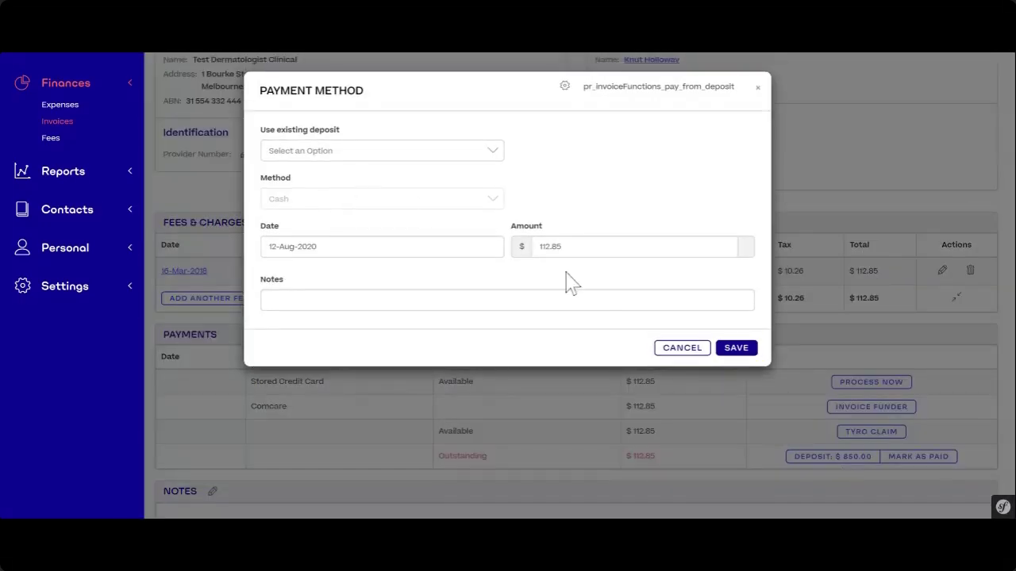
pyautogui.moveTo(564, 247); pyautogui.dragTo(540, 247)
pyautogui.click(598, 232)
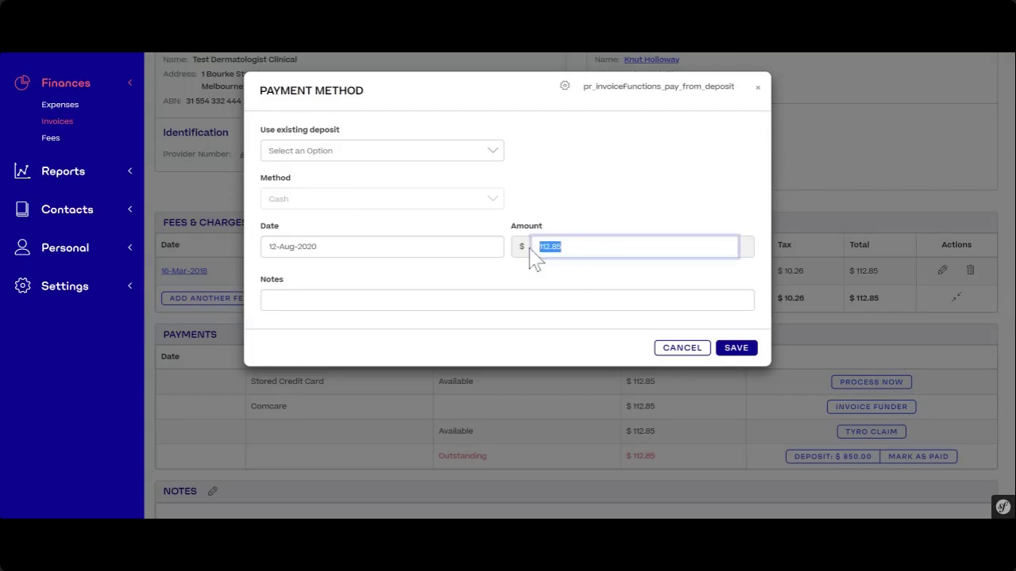
pyautogui.write('40')
pyautogui.click(744, 357)
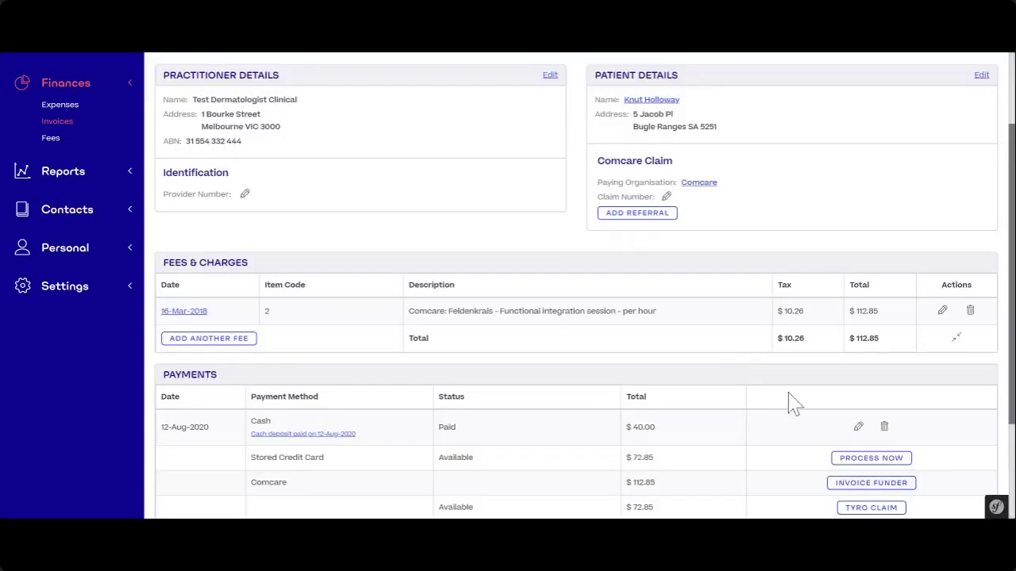
pyautogui.scroll(-2, 794, 403)
pyautogui.moveTo(462, 317); pyautogui.dragTo(437, 319)
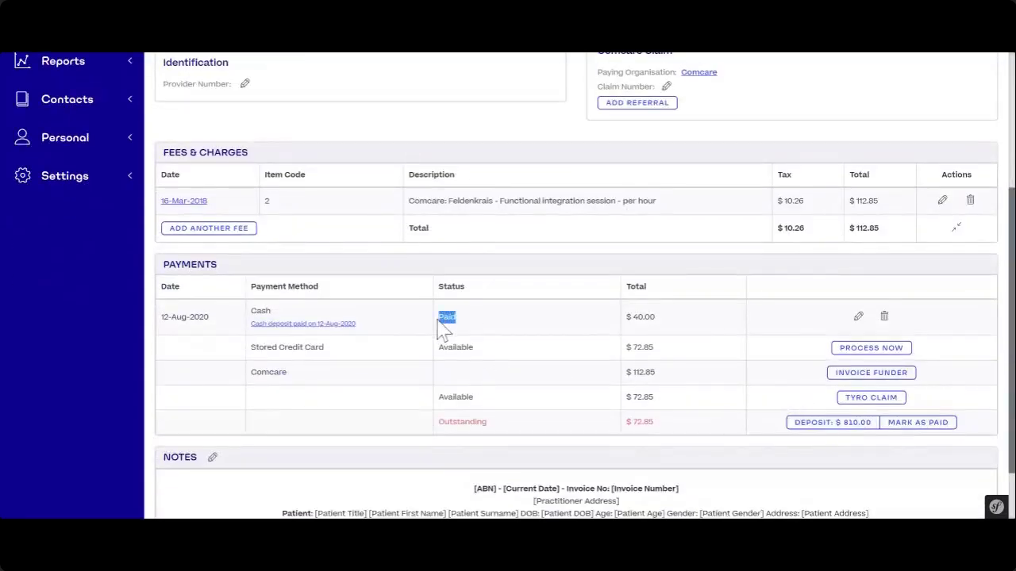
pyautogui.click(270, 319)
pyautogui.scroll(4, 567, 307)
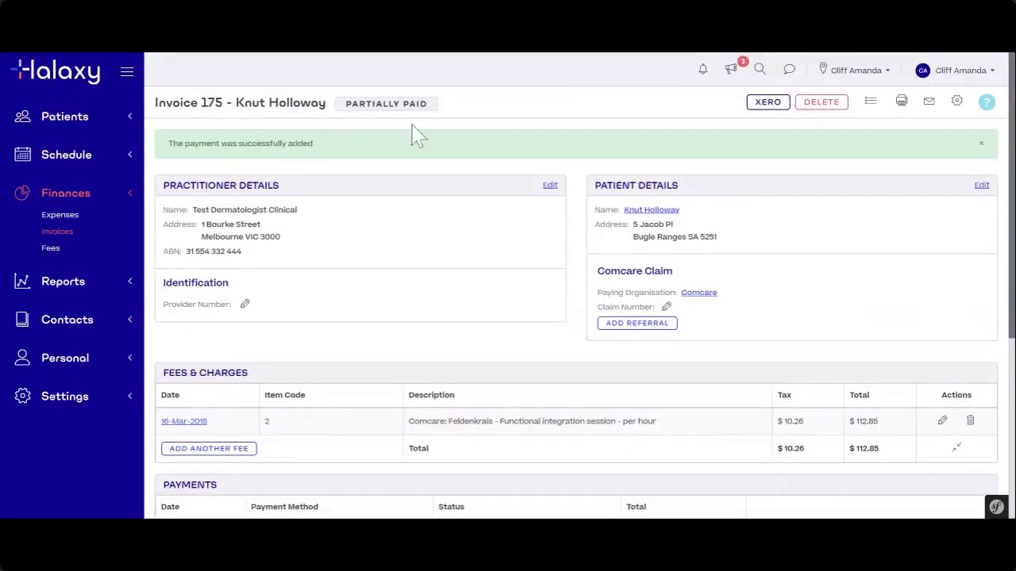
pyautogui.moveTo(344, 108); pyautogui.dragTo(442, 111)
pyautogui.click(551, 328)
pyautogui.scroll(-5, 708, 420)
pyautogui.moveTo(671, 381); pyautogui.dragTo(644, 382)
pyautogui.click(672, 389)
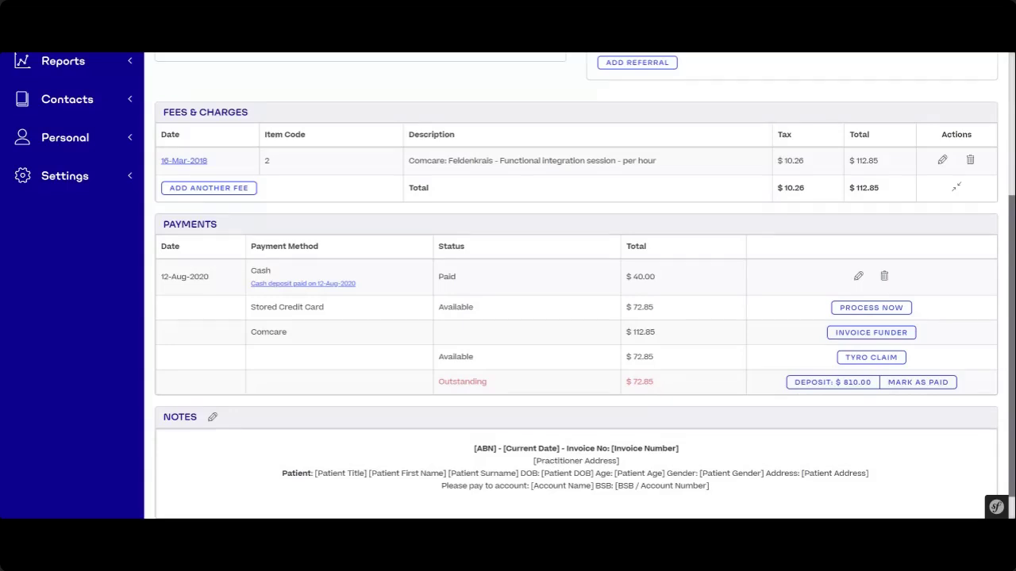
pyautogui.scroll(3, 669, 329)
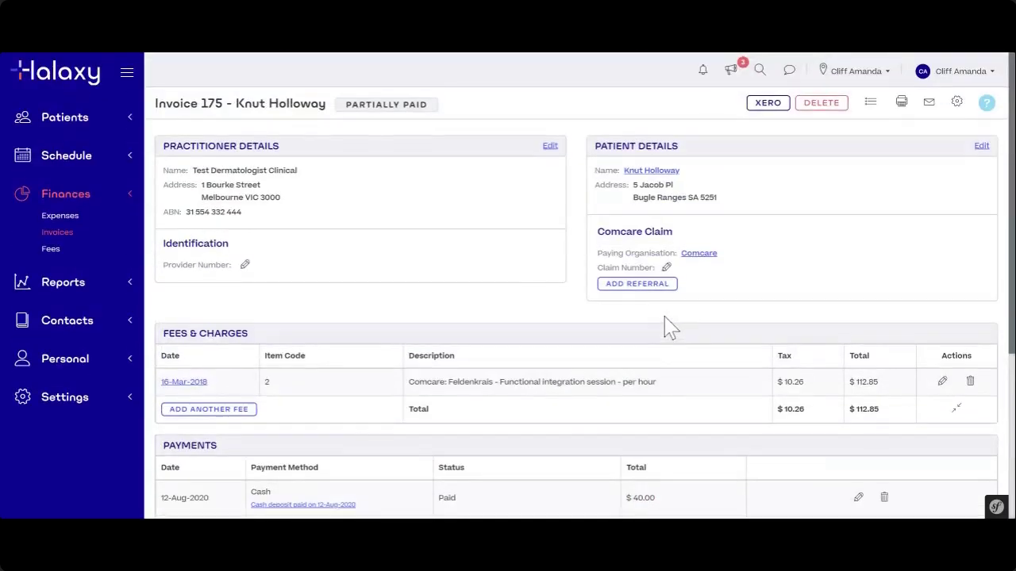
pyautogui.scroll(-3, 579, 389)
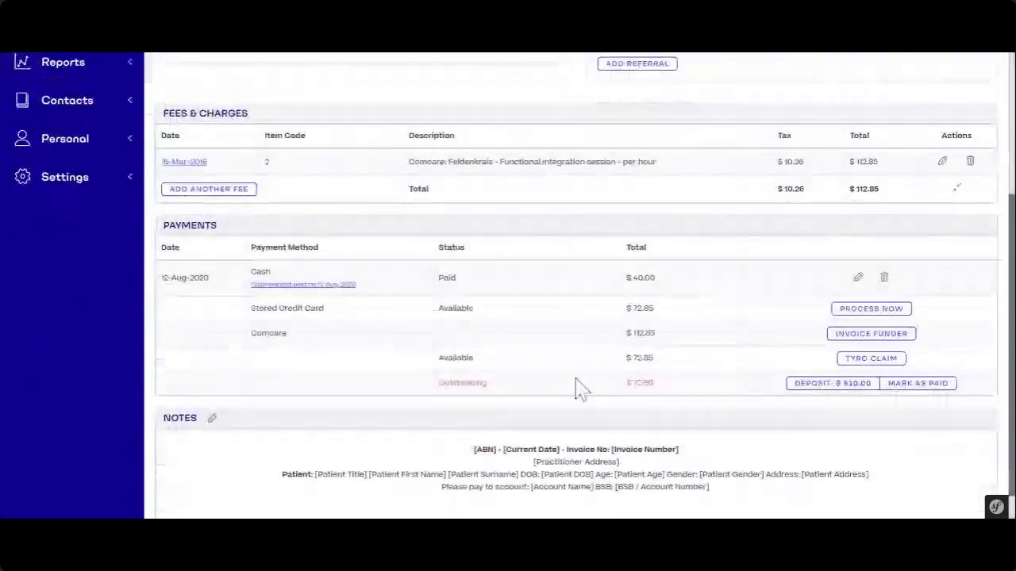
pyautogui.moveTo(654, 383); pyautogui.dragTo(630, 384)
pyautogui.click(696, 388)
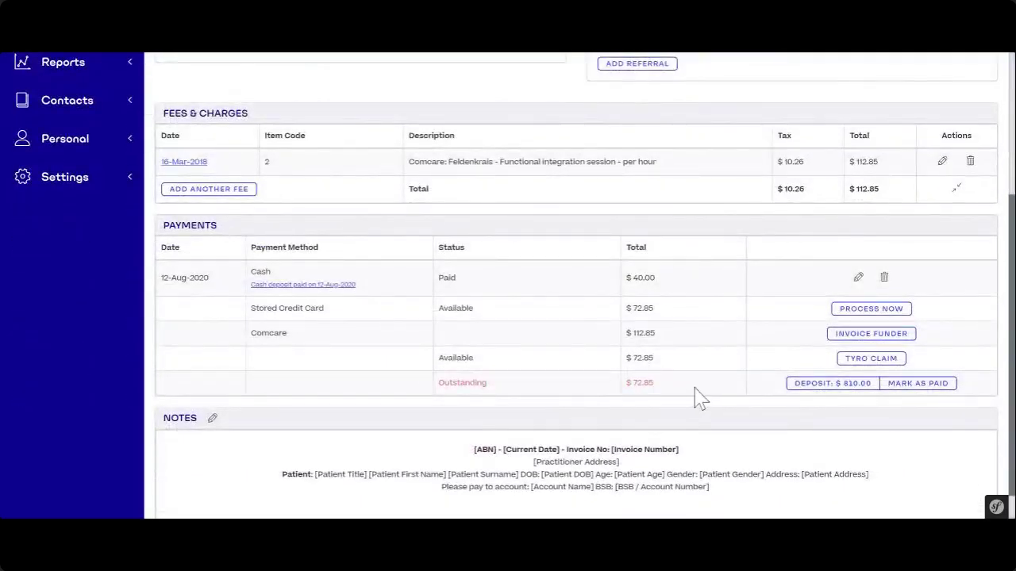
pyautogui.scroll(3, 698, 397)
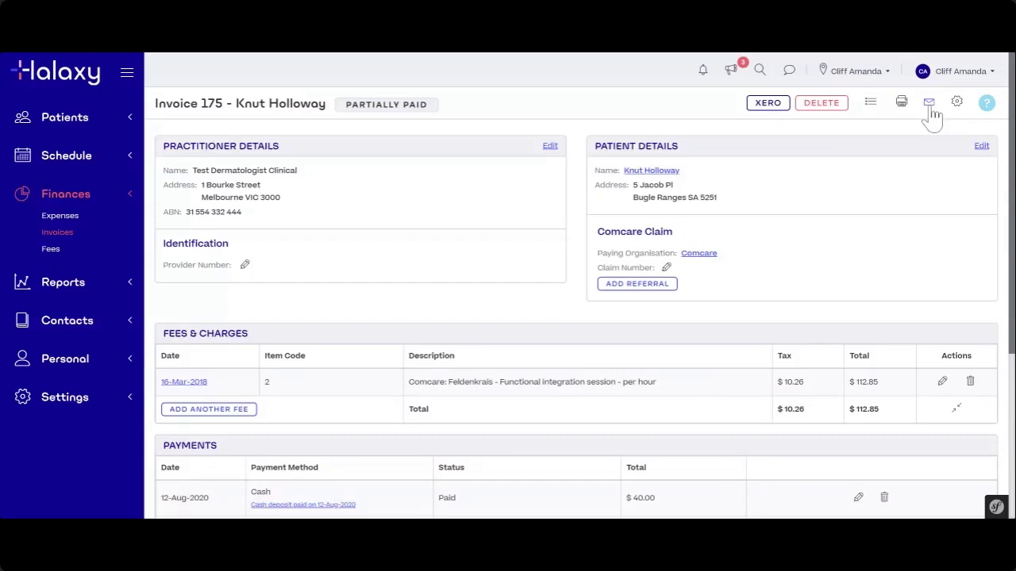
# - Open the Send Invoice Email form for invoice 175, leaving the Template unchanged
pyautogui.click(935, 111)
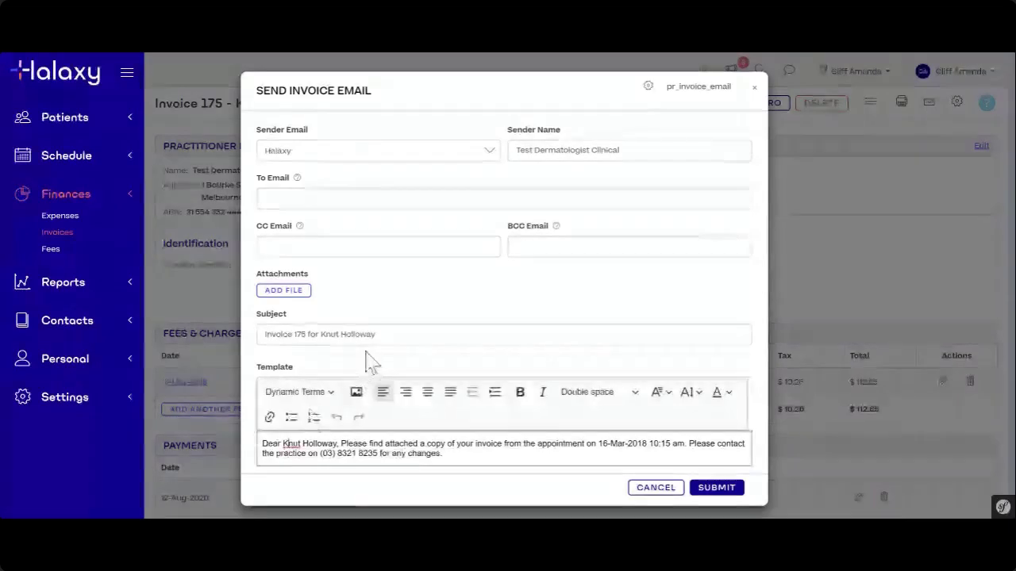
pyautogui.click(297, 198)
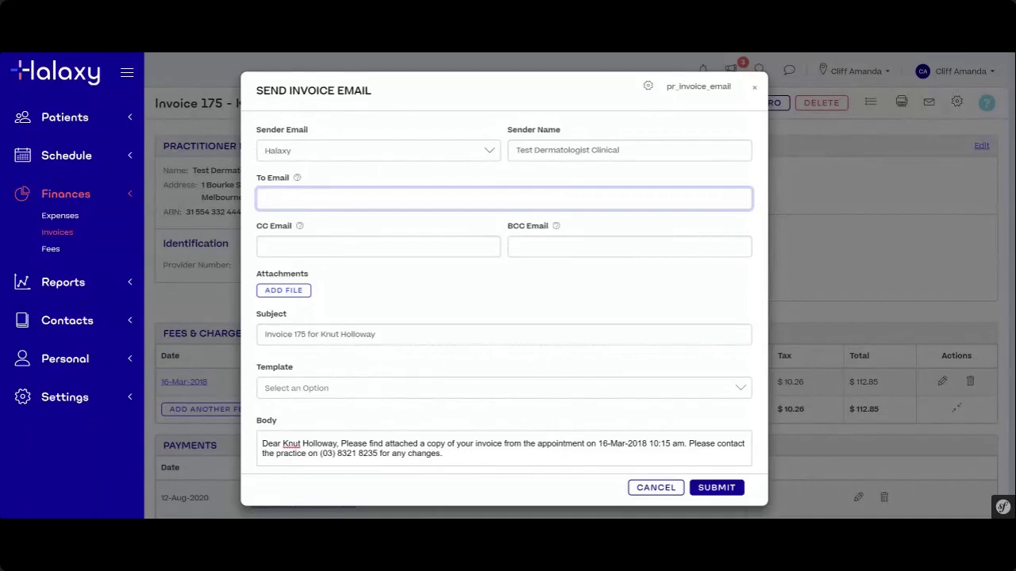
pyautogui.click(337, 395)
pyautogui.click(367, 401)
# - Replace the email body text after 'Please' with 'pay for the completed consultation here:'
pyautogui.moveTo(454, 455); pyautogui.dragTo(253, 442)
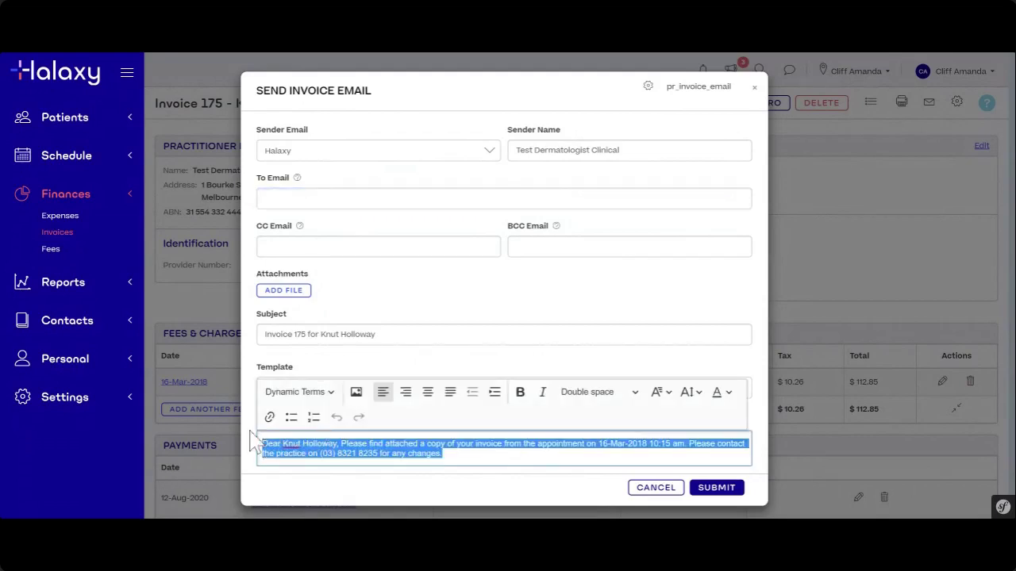
pyautogui.click(462, 458)
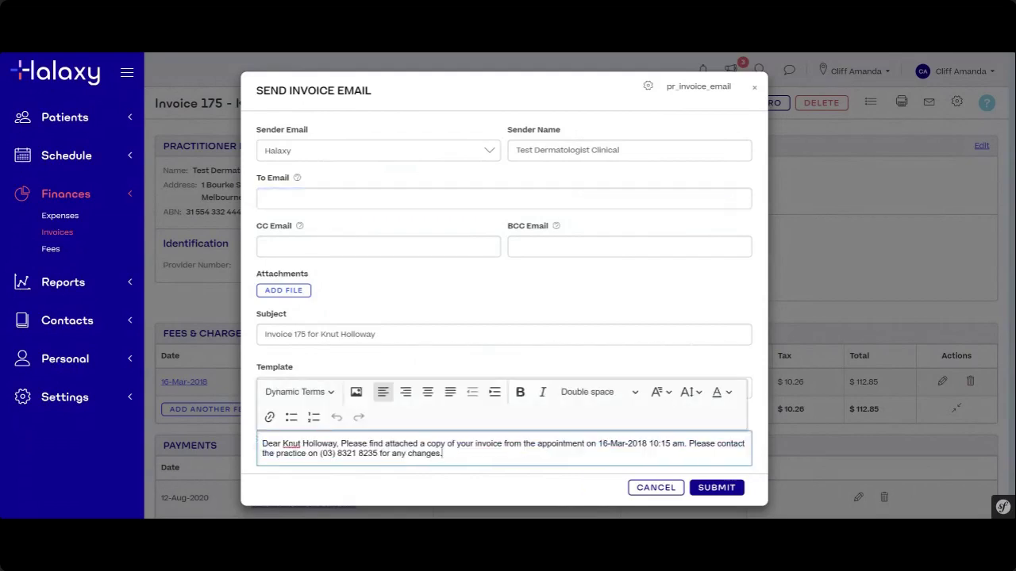
pyautogui.moveTo(443, 454); pyautogui.dragTo(366, 444)
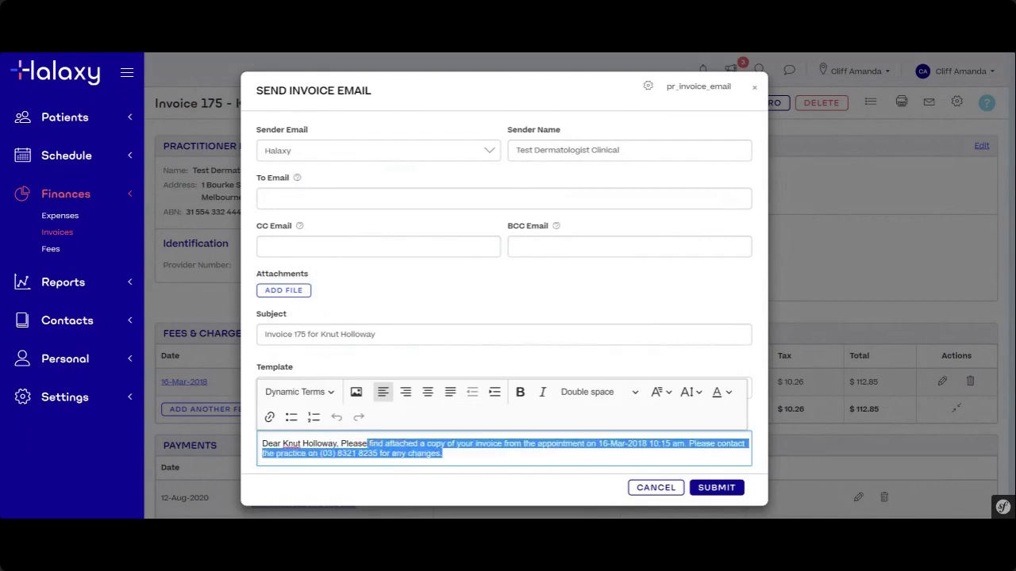
pyautogui.moveTo(367, 444); pyautogui.dragTo(369, 445)
pyautogui.moveTo(369, 445); pyautogui.dragTo(369, 444)
pyautogui.write('pay t')
pyautogui.write('h')
pyautogui.press('BackSpace')
pyautogui.press('BackSpace')
pyautogui.press('BackSpace')
pyautogui.press('BackSpace')
pyautogui.write('y for the ')
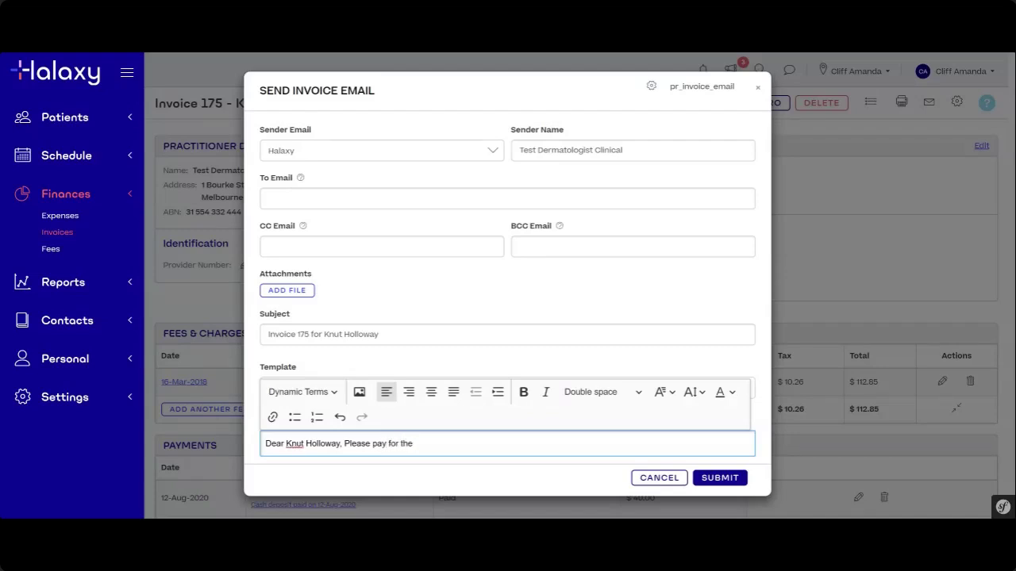
pyautogui.write('completed cons')
pyautogui.write('i')
pyautogui.press('BackSpace')
pyautogui.write('ultation here:')
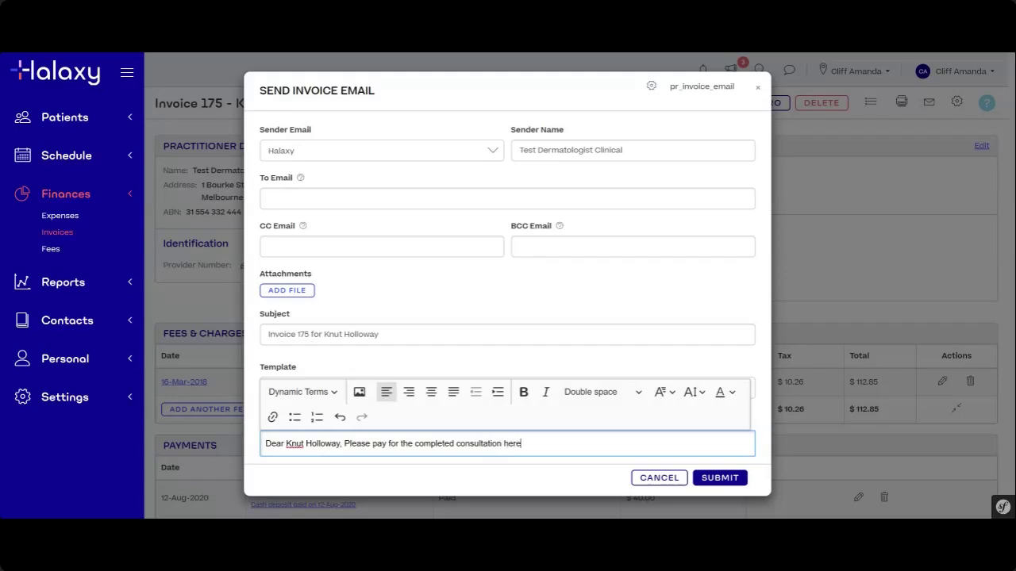
# - Insert the Payment Link dynamic term and submit, triggering the 'To Email is a mandatory field' error
pyautogui.click(328, 397)
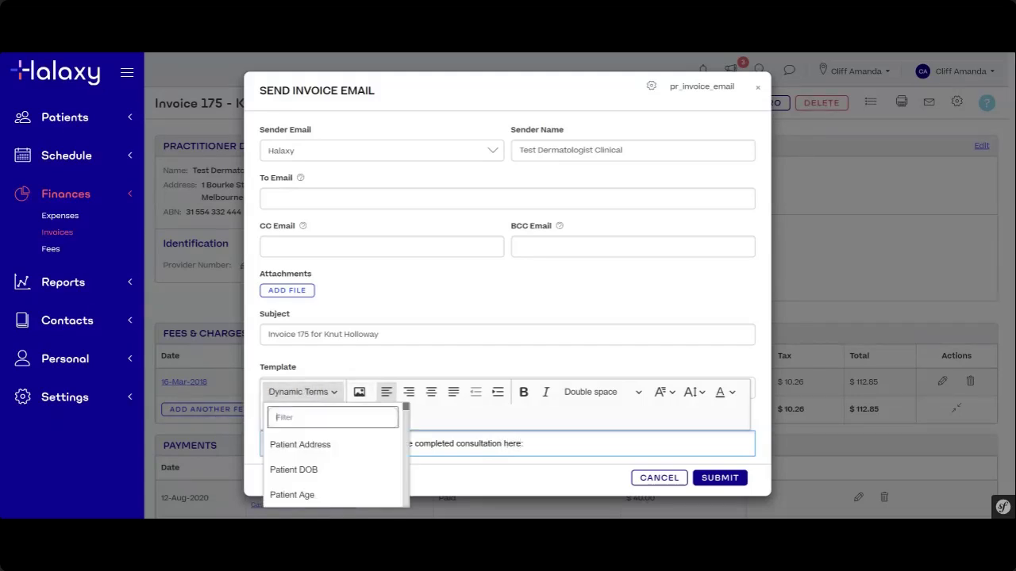
pyautogui.write('p')
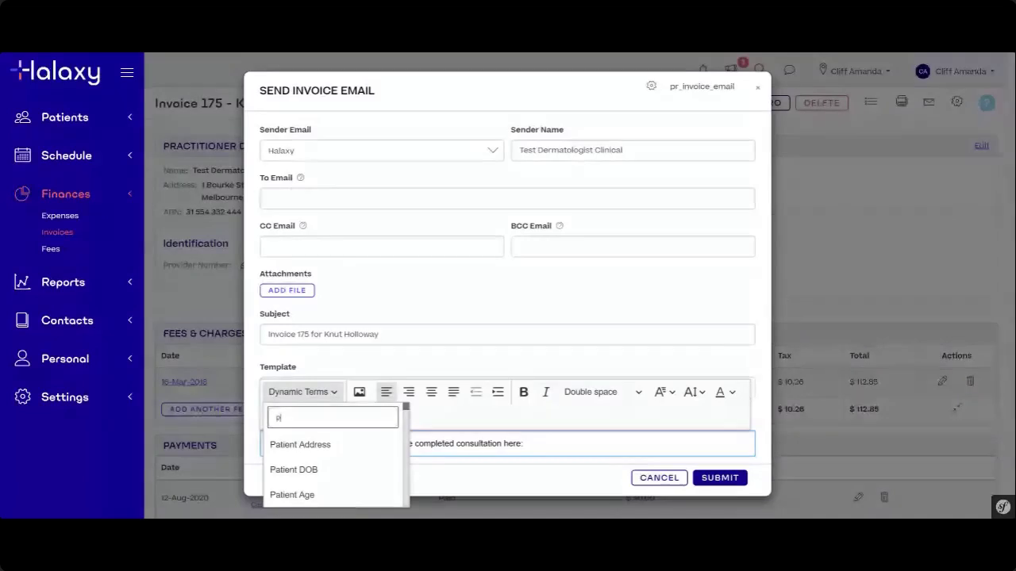
pyautogui.write('aym')
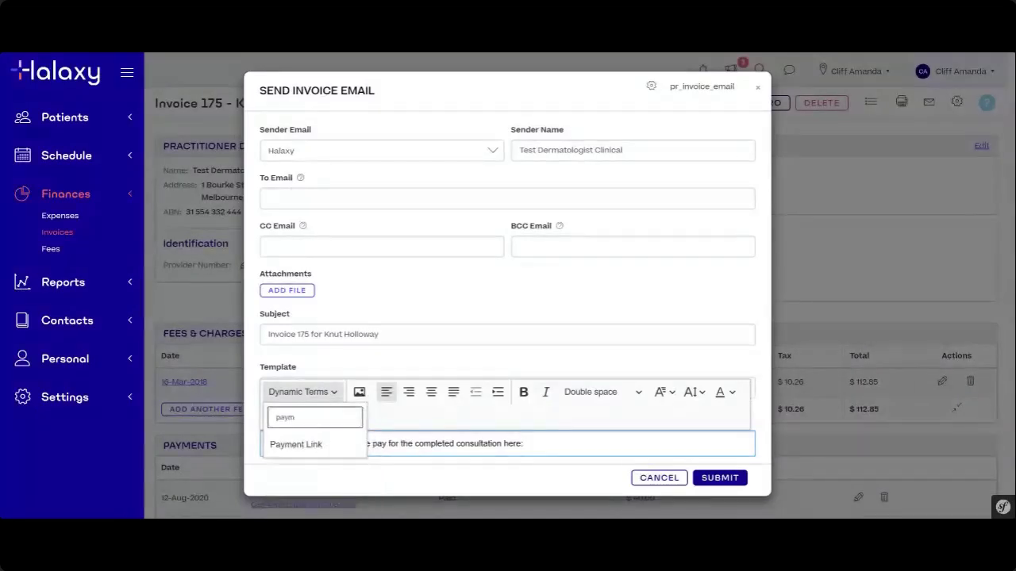
pyautogui.click(314, 447)
pyautogui.click(580, 443)
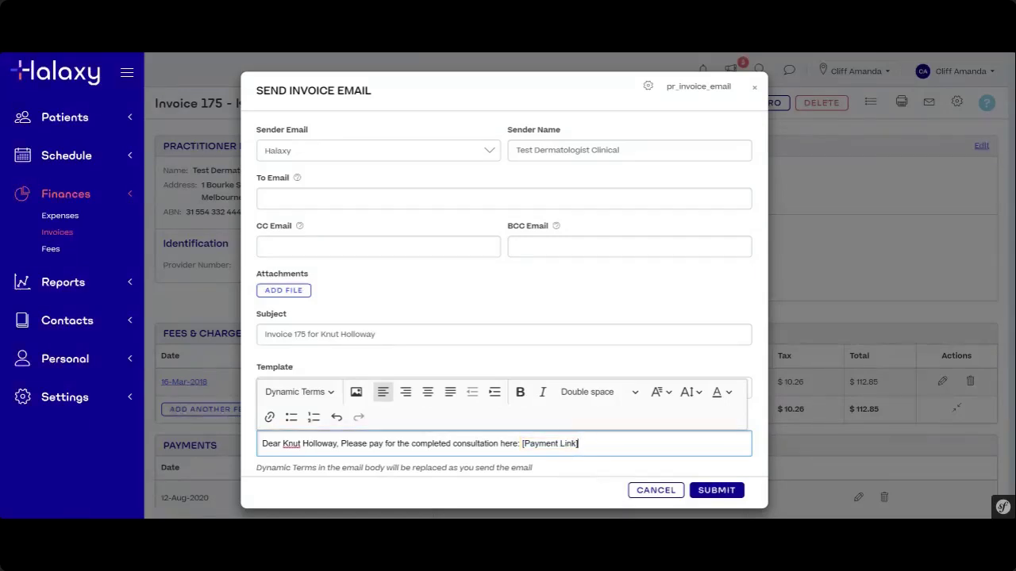
pyautogui.click(738, 500)
pyautogui.click(737, 500)
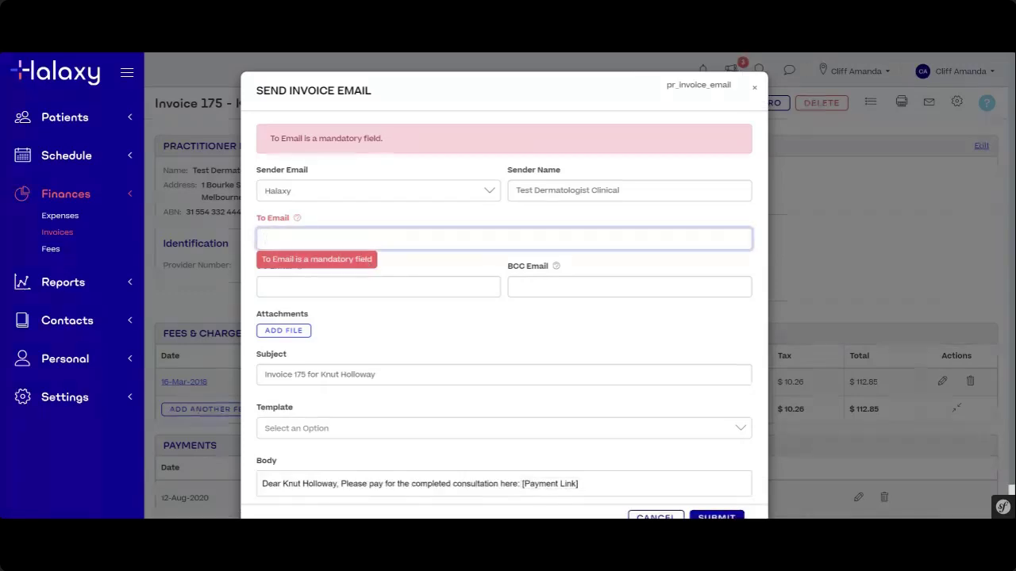
# - Enter the recipient's e-mail address and submit the invoice email
pyautogui.write('example@t')
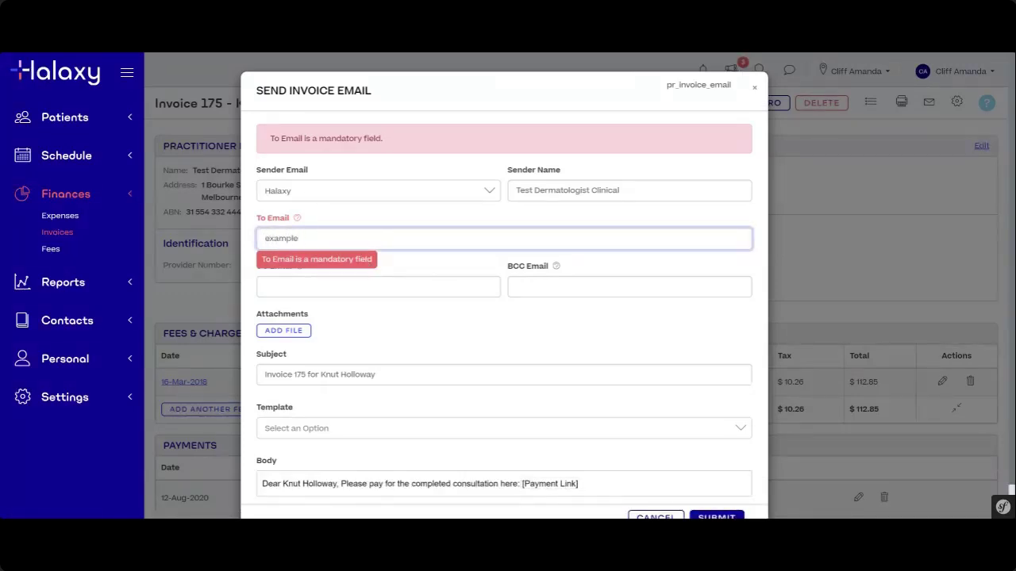
pyautogui.write('ient@halaxy.com')
pyautogui.click(712, 514)
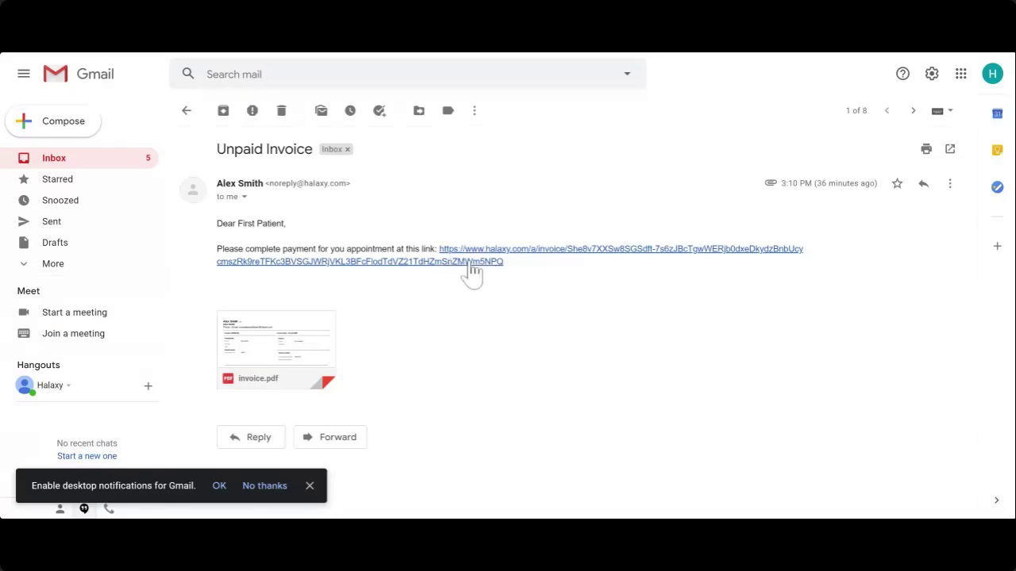
# - Locate the halaxy.com invoice payment link in the received Unpaid Invoice email
pyautogui.moveTo(251, 375)
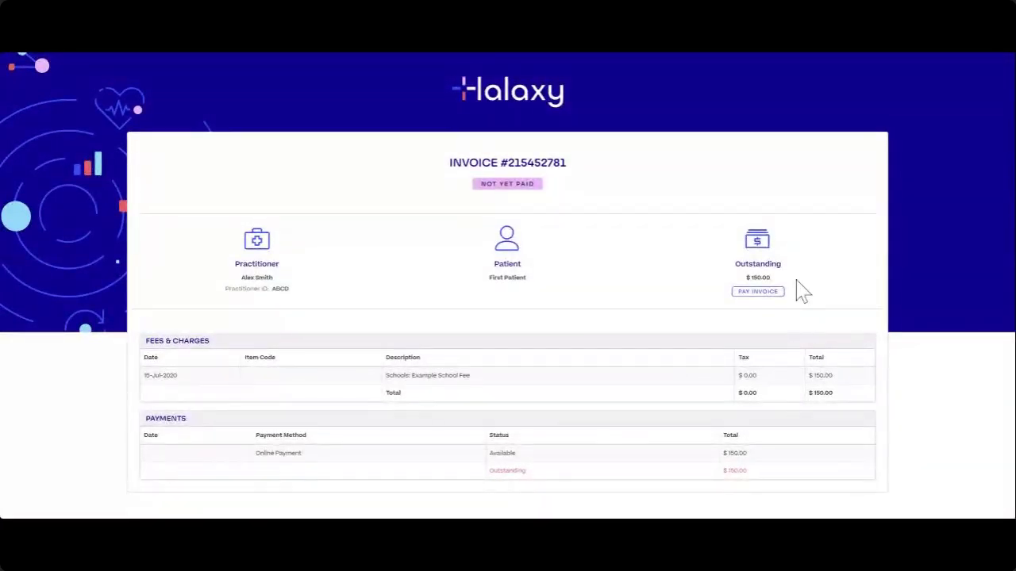
# - Open the Add Payment card form for the $150.00 outstanding, then cancel without paying
pyautogui.moveTo(743, 278); pyautogui.dragTo(801, 305)
pyautogui.click(807, 304)
pyautogui.click(758, 292)
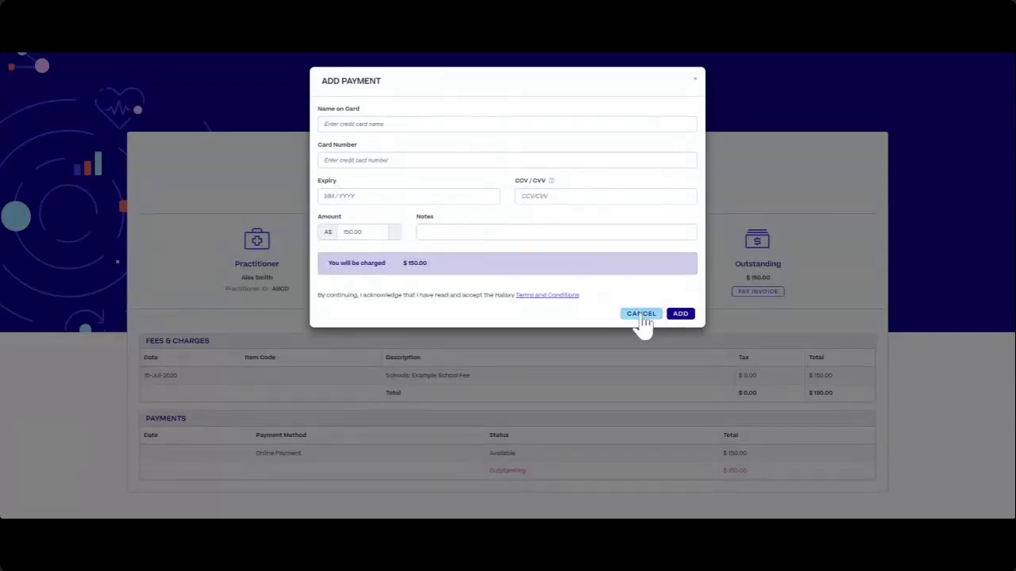
pyautogui.click(642, 315)
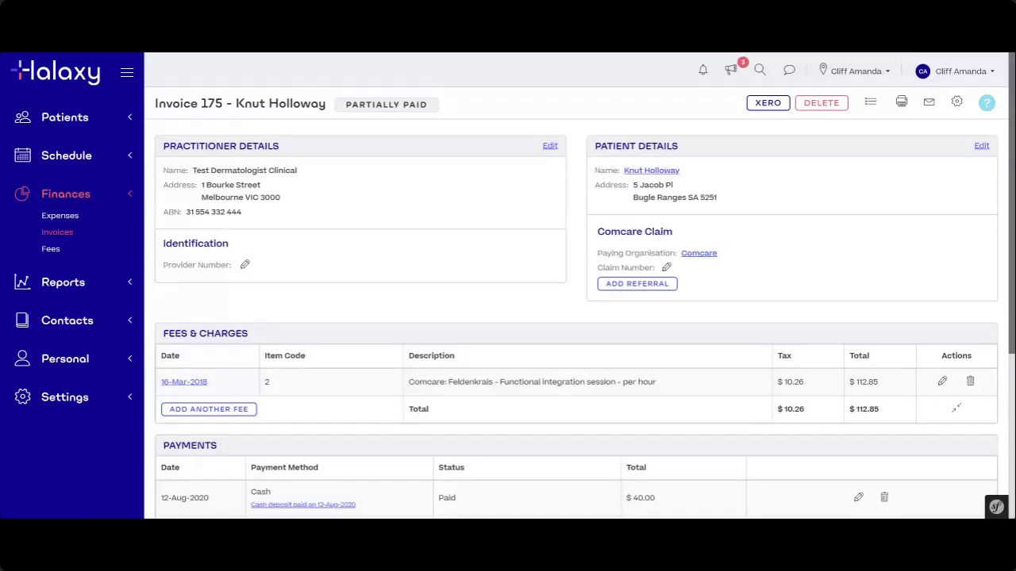
# - Expand the sidebar's Settings section and go to its Payments page
pyautogui.click(119, 400)
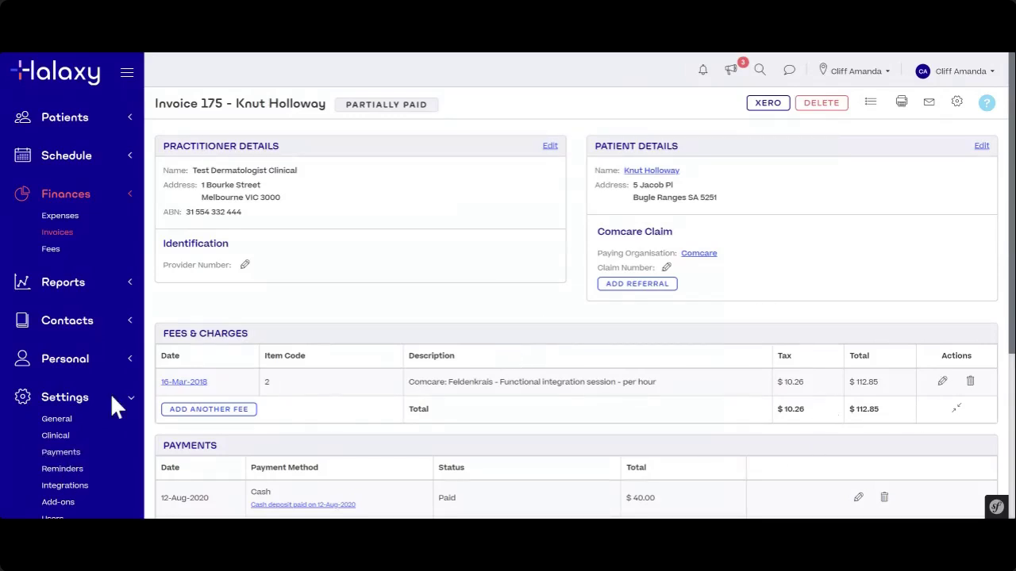
pyautogui.click(48, 455)
# - Scroll the invoice's payments and deposit while the Edit Payment Settings page loads
pyautogui.scroll(-3, 91, 472)
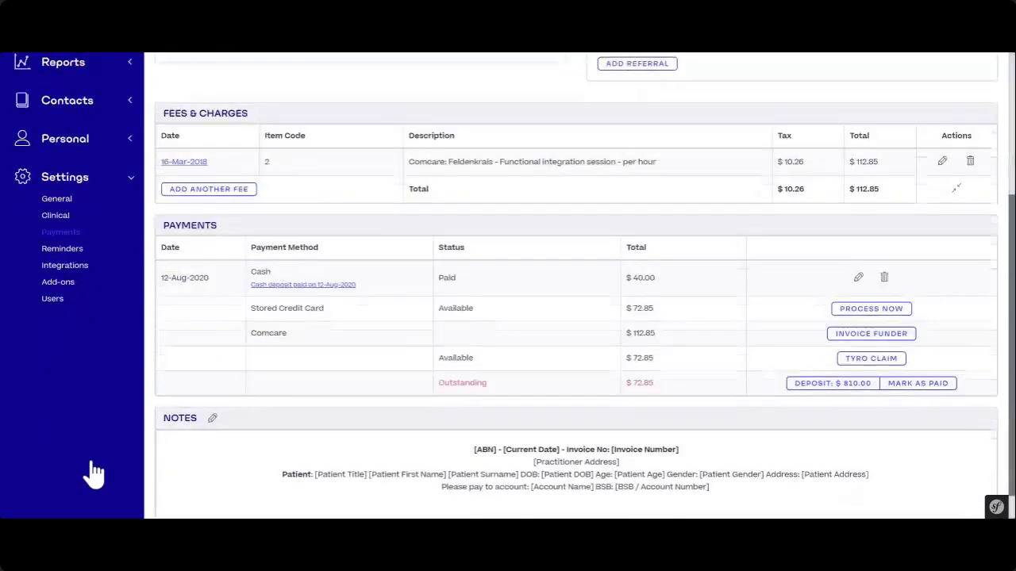
pyautogui.scroll(1, 91, 457)
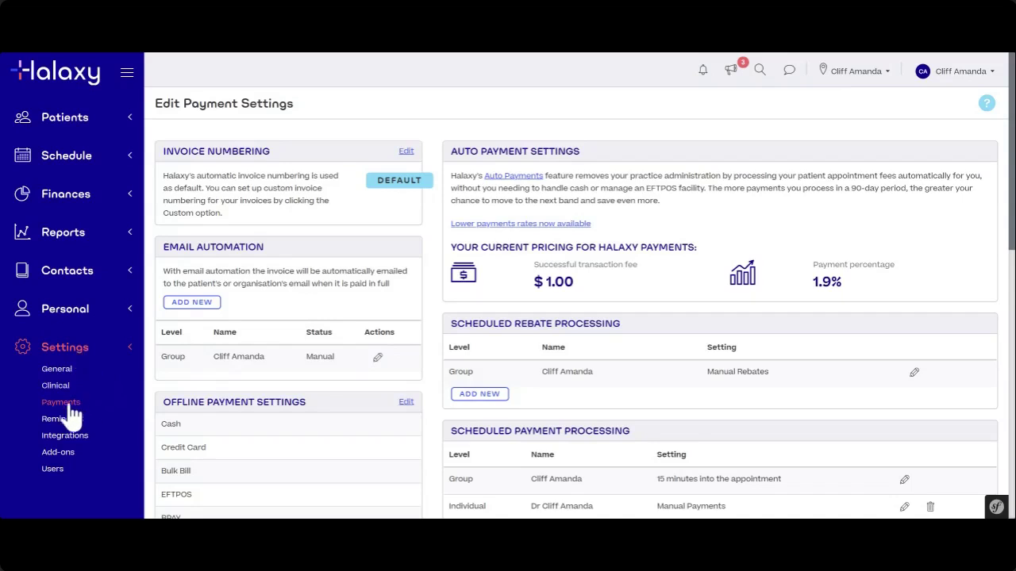
# - Switch the group's email automation setting from manual to automatic
pyautogui.moveTo(163, 247); pyautogui.dragTo(264, 248)
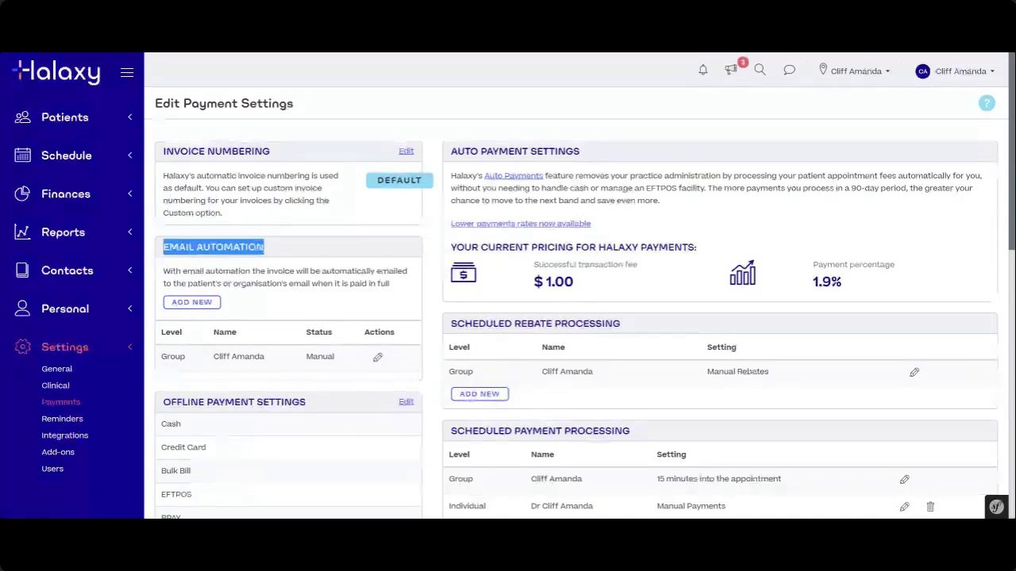
pyautogui.click(290, 256)
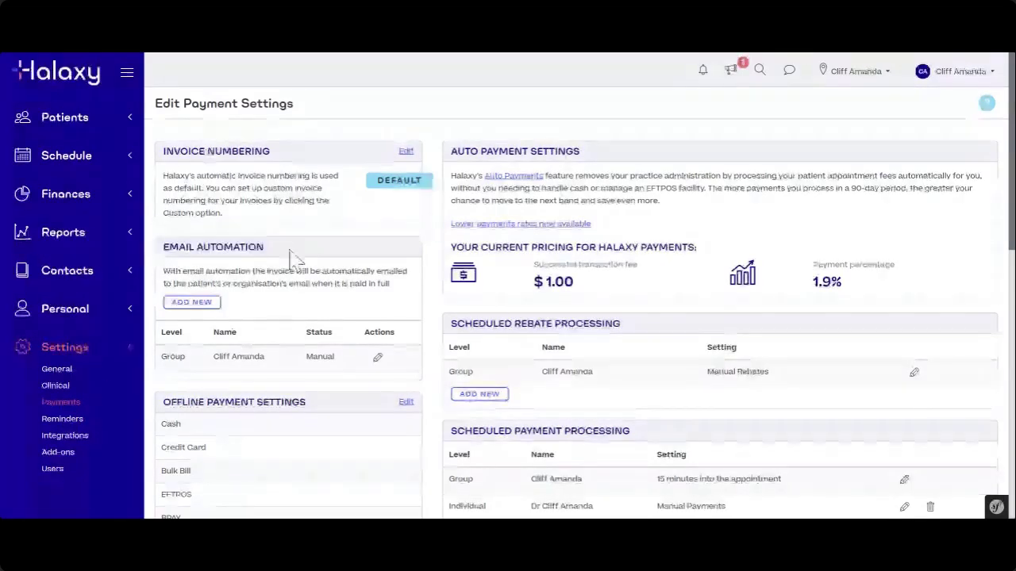
pyautogui.click(379, 364)
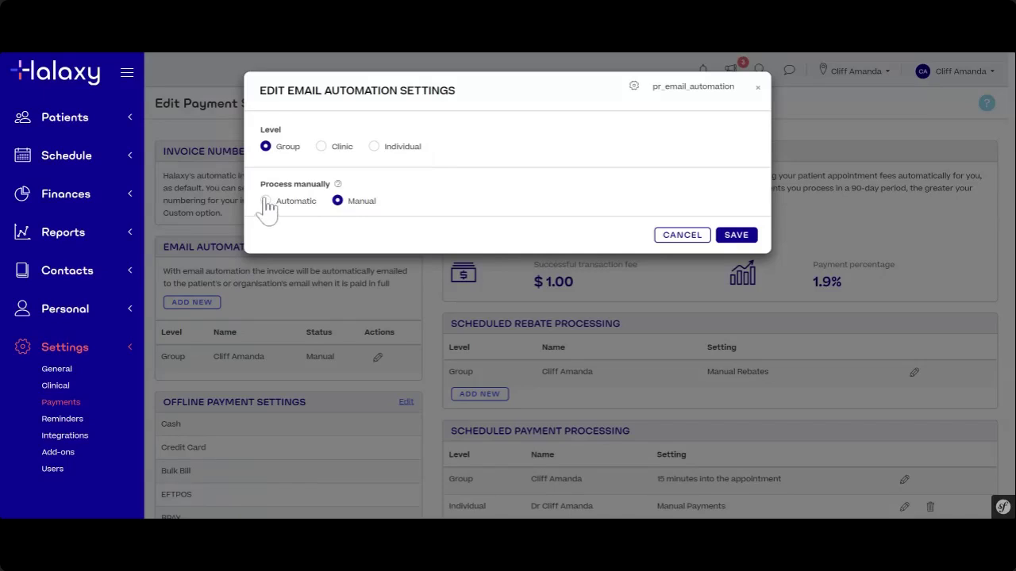
pyautogui.click(267, 204)
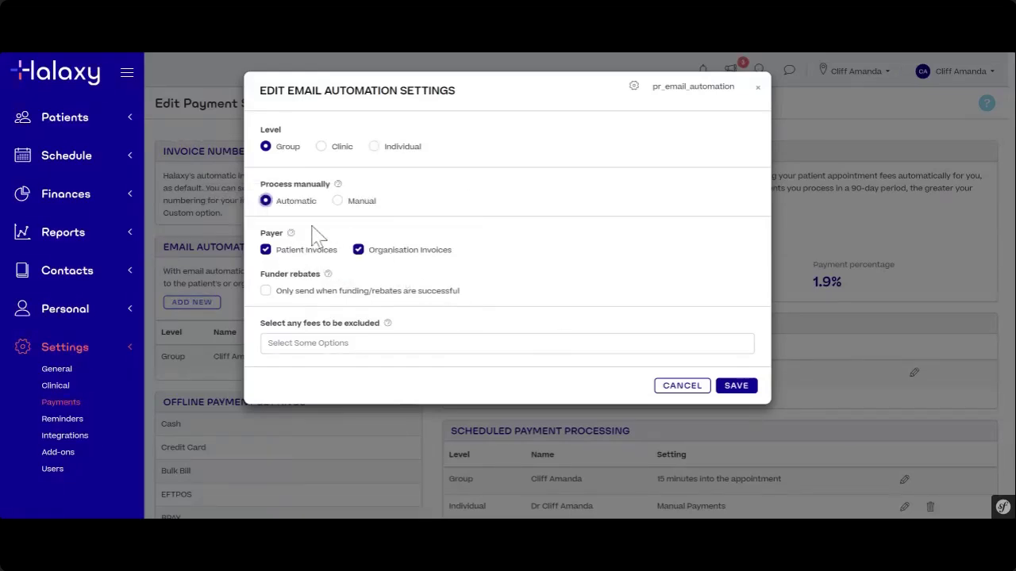
# - Exclude the Medicare 36 - Long consultation and 81345 Chiropractics fees, then remove both
pyautogui.click(365, 350)
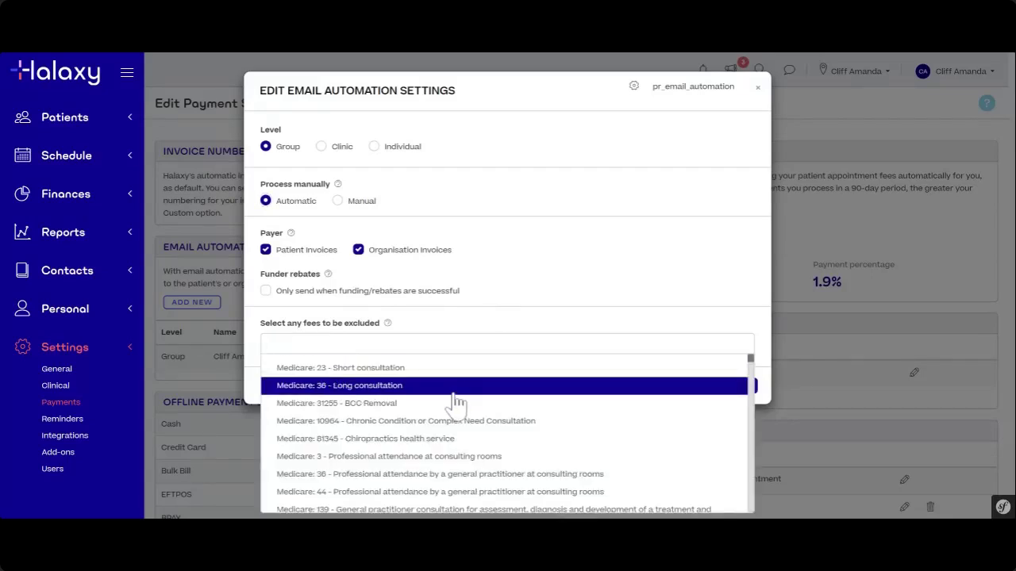
pyautogui.click(452, 387)
pyautogui.click(459, 429)
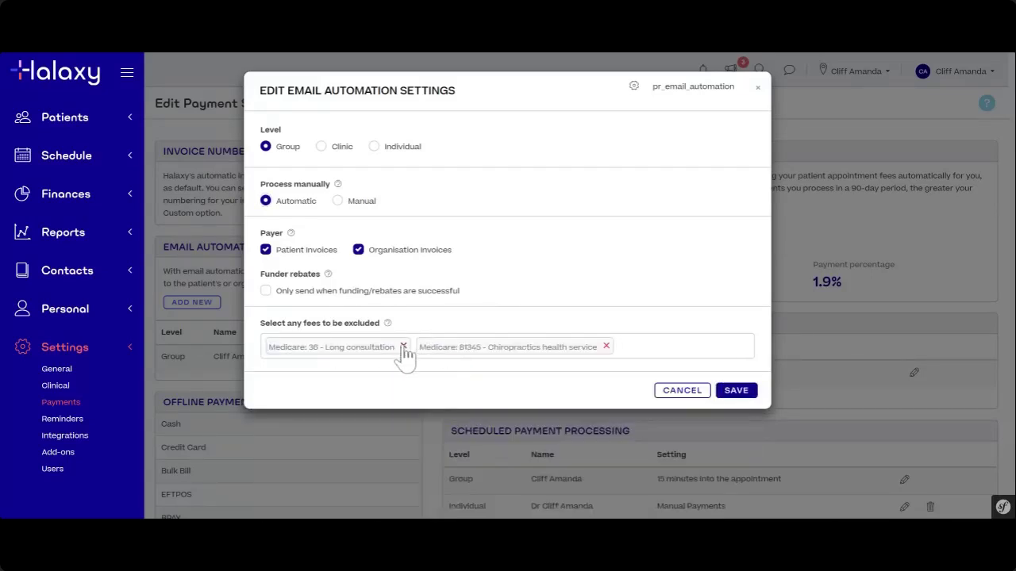
pyautogui.click(403, 346)
pyautogui.click(456, 348)
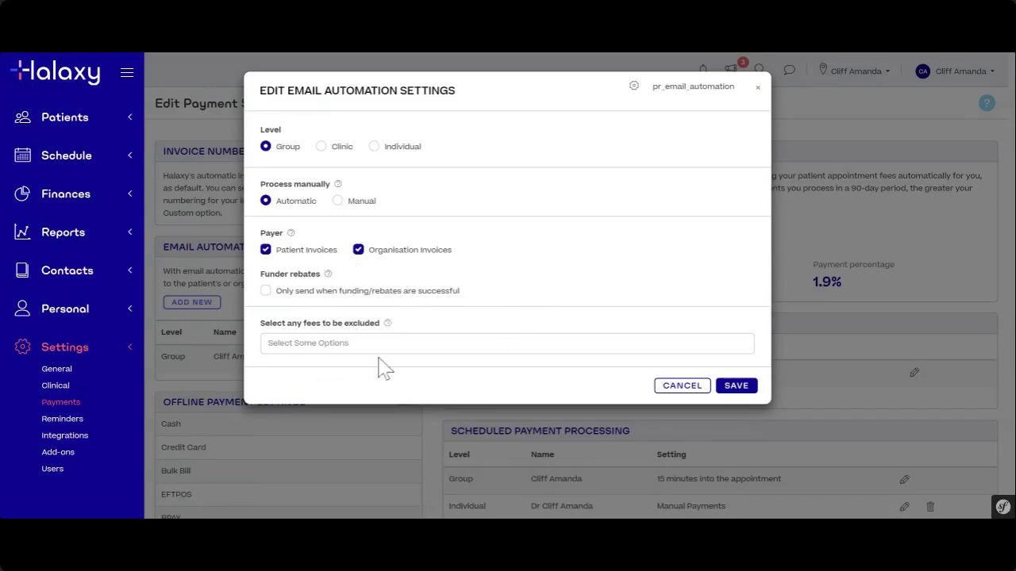
pyautogui.moveTo(389, 323)
# - Cancel the email automation dialog and open the Finance reports list under Reports
pyautogui.click(682, 387)
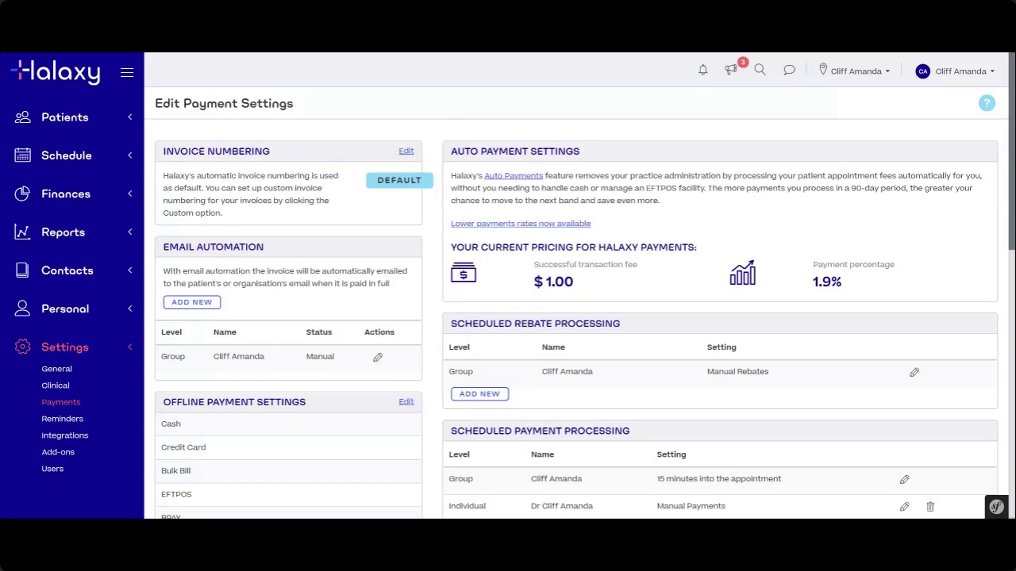
pyautogui.click(74, 241)
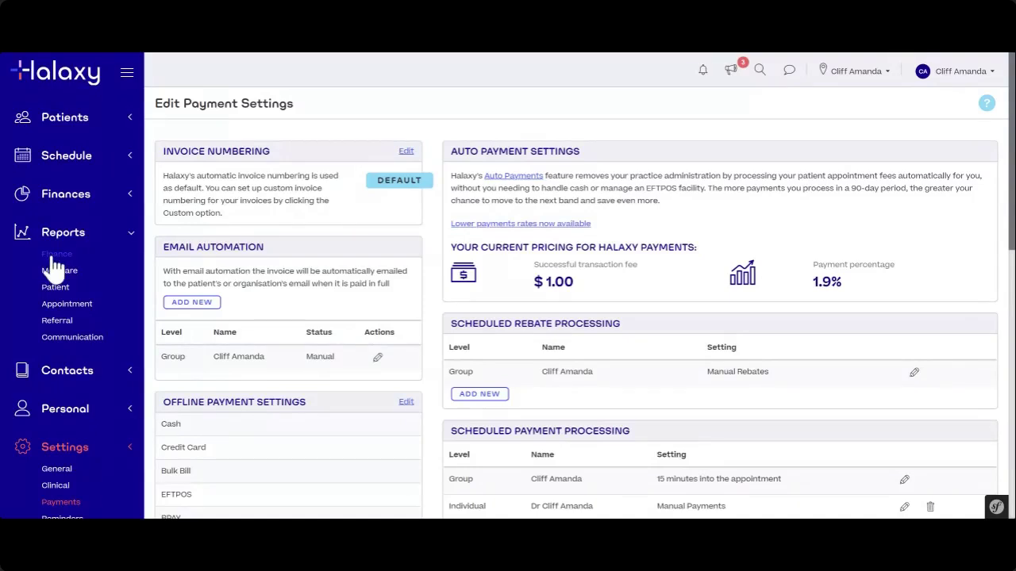
pyautogui.click(52, 255)
pyautogui.click(54, 255)
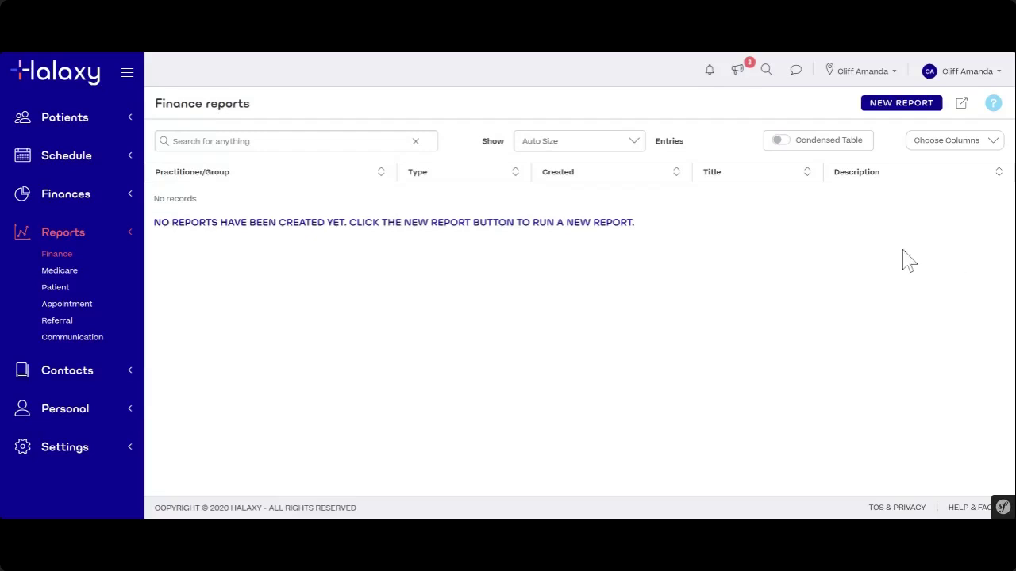
# - Start a new finance report and scroll through the Report Type options
pyautogui.click(888, 111)
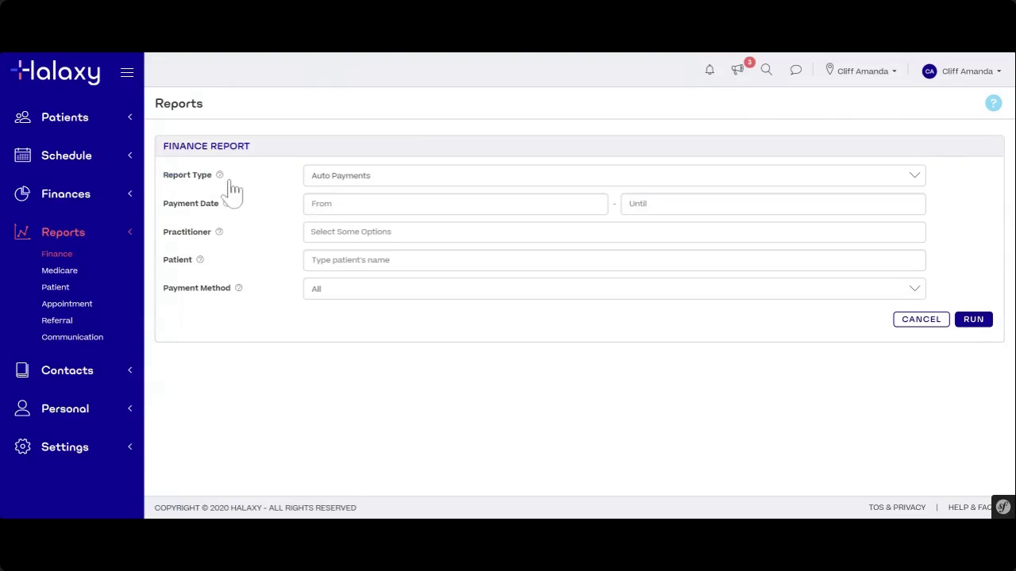
pyautogui.click(421, 181)
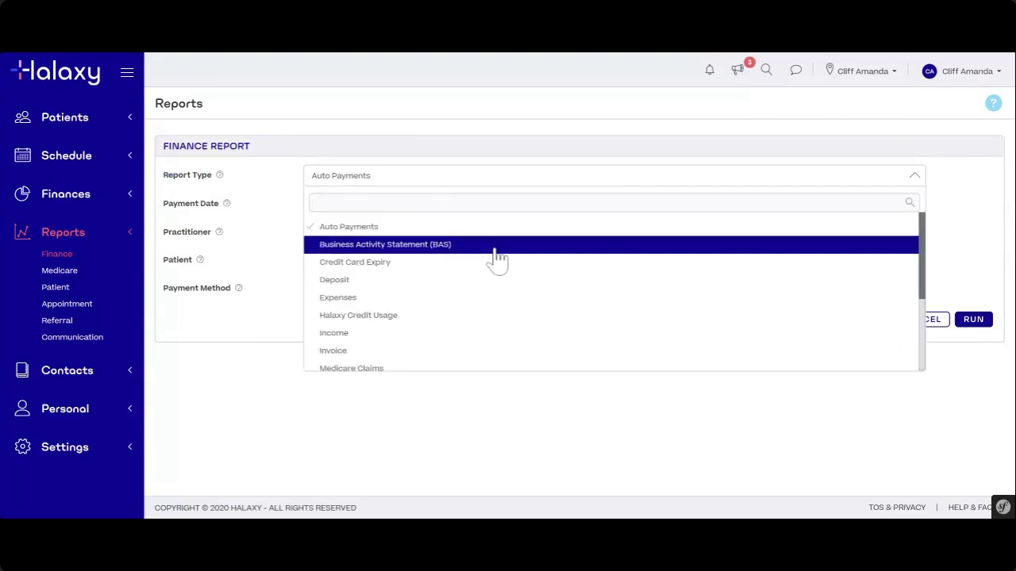
pyautogui.moveTo(924, 246); pyautogui.dragTo(923, 289)
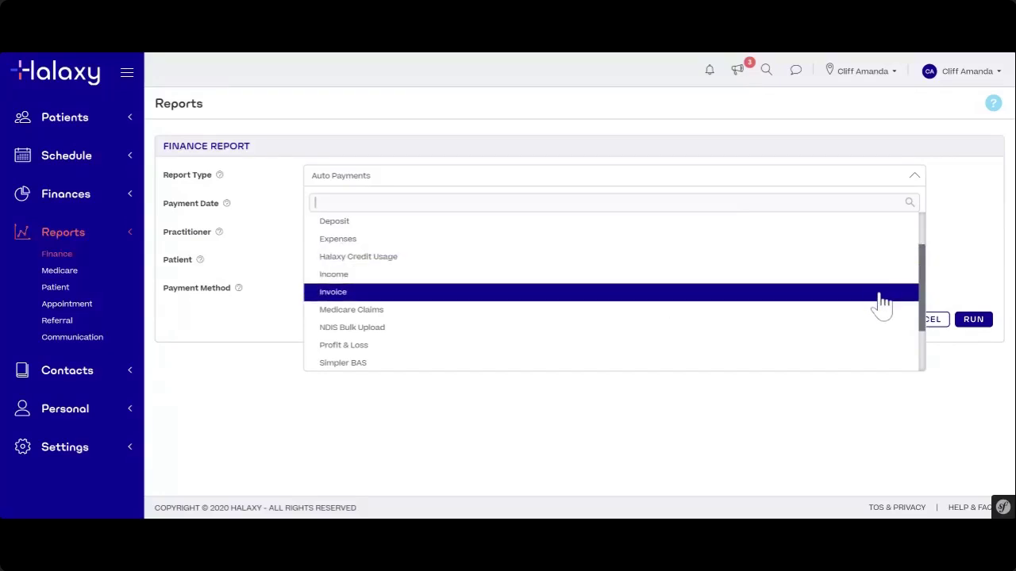
pyautogui.scroll(-1, 913, 294)
pyautogui.scroll(-3, 924, 301)
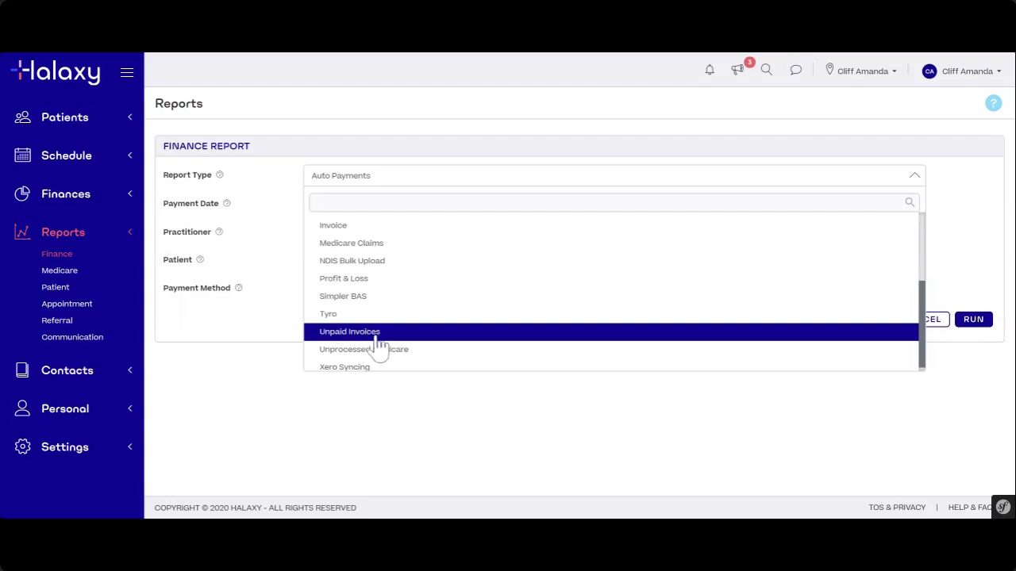
pyautogui.scroll(1, 380, 294)
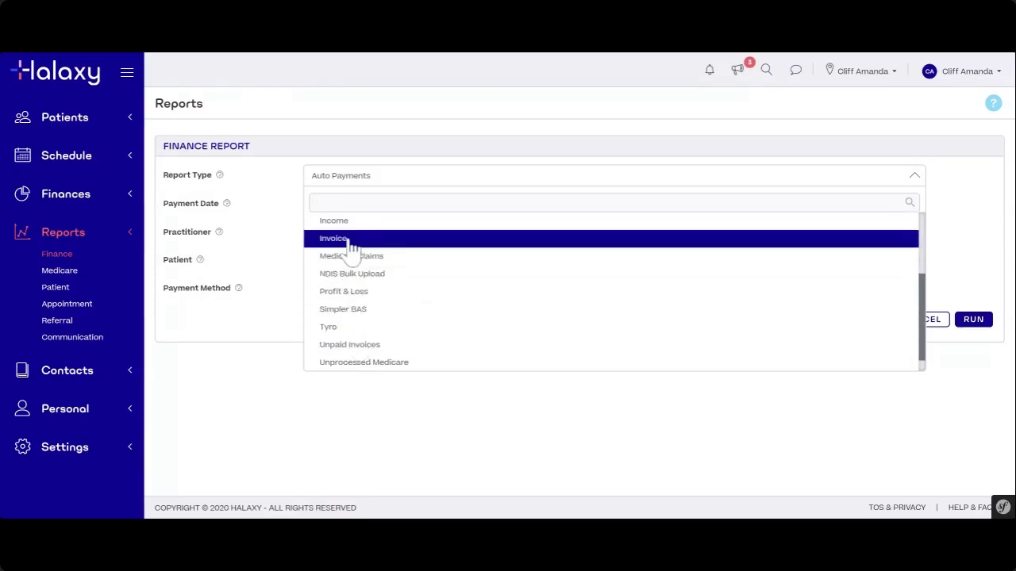
# - Set Report Type to Invoice and filter Invoice Status to Active
pyautogui.click(351, 247)
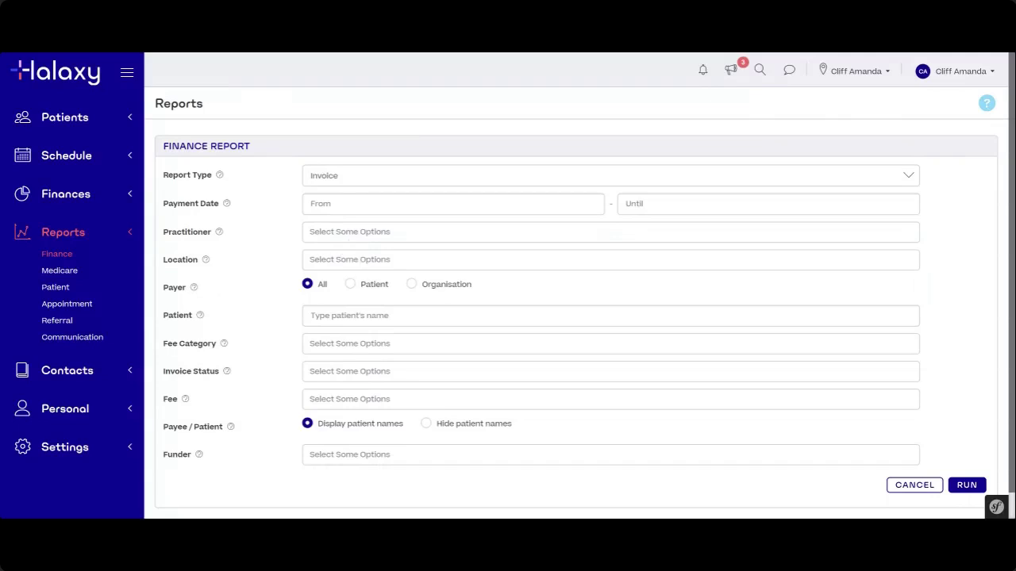
pyautogui.moveTo(165, 373); pyautogui.dragTo(223, 378)
pyautogui.click(252, 374)
pyautogui.moveTo(163, 373); pyautogui.dragTo(221, 387)
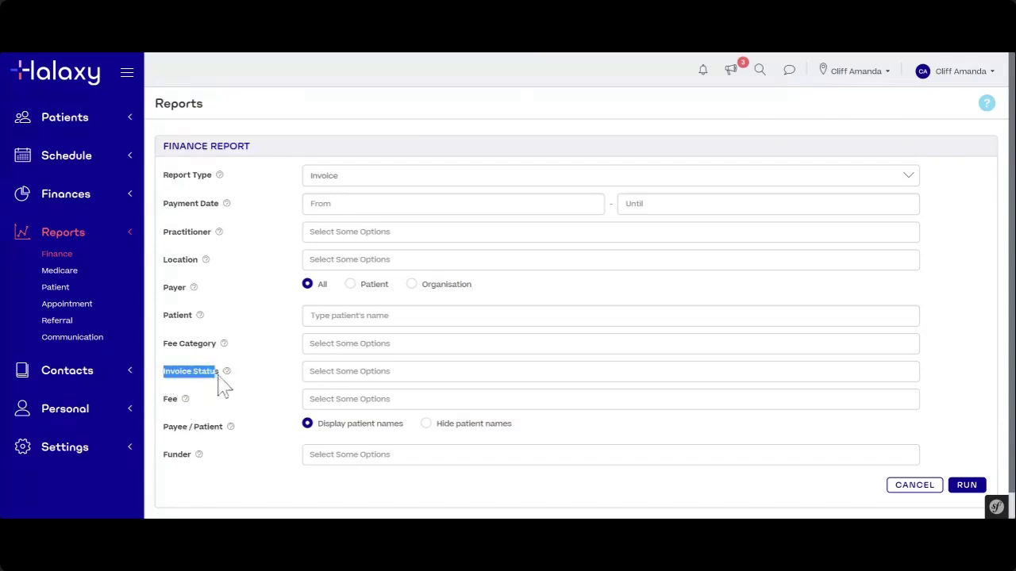
pyautogui.click(263, 372)
pyautogui.click(344, 372)
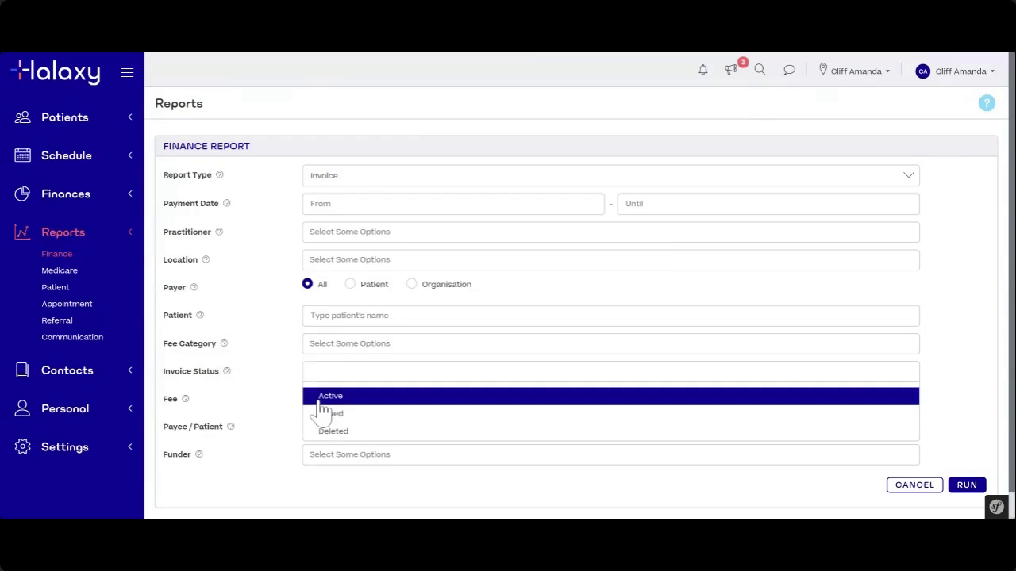
pyautogui.click(323, 397)
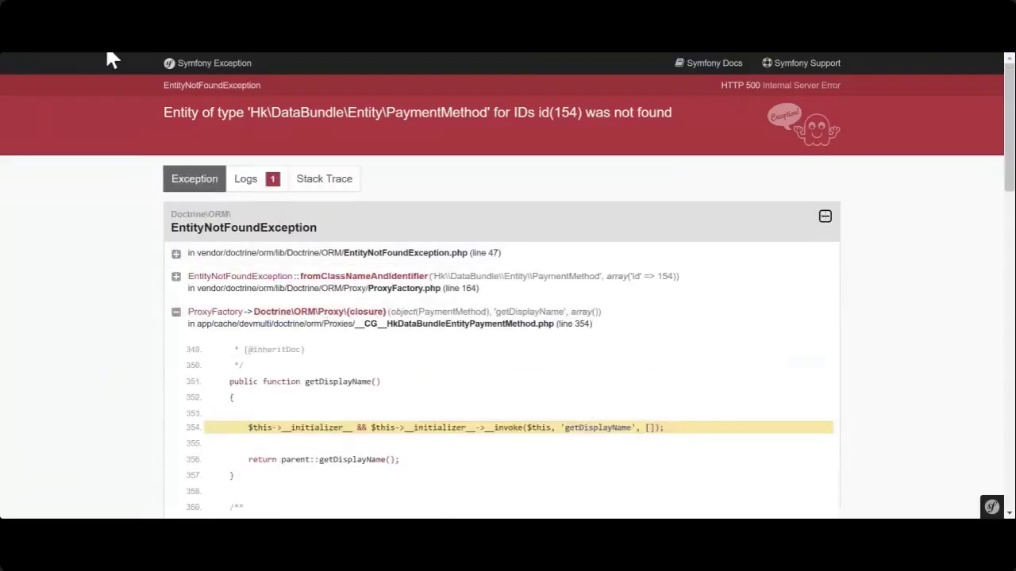
# - Go back from the error, remove the Active status tag, and begin a fresh finance report
pyautogui.click(106, 47)
pyautogui.scroll(-1, 366, 301)
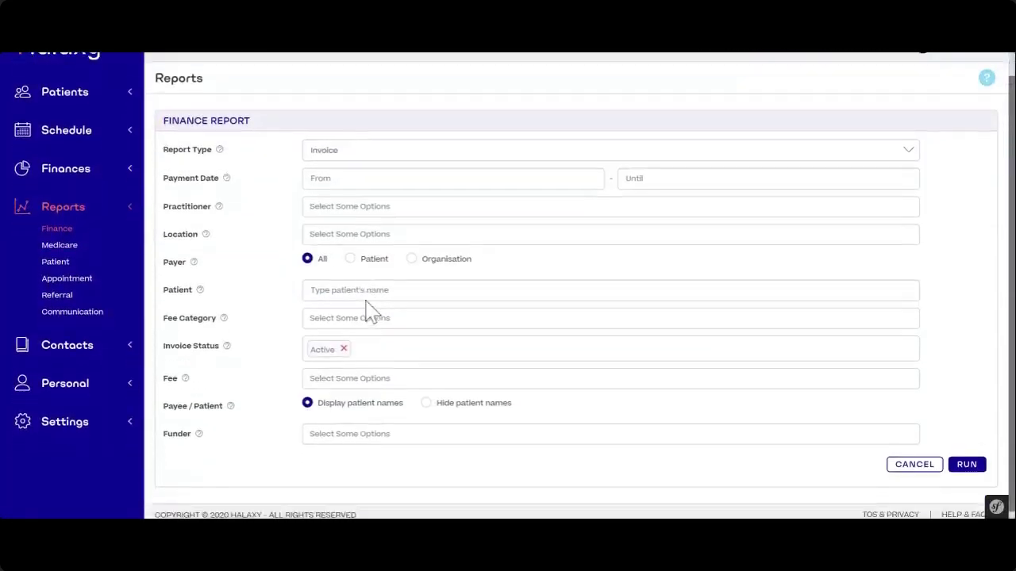
pyautogui.click(343, 350)
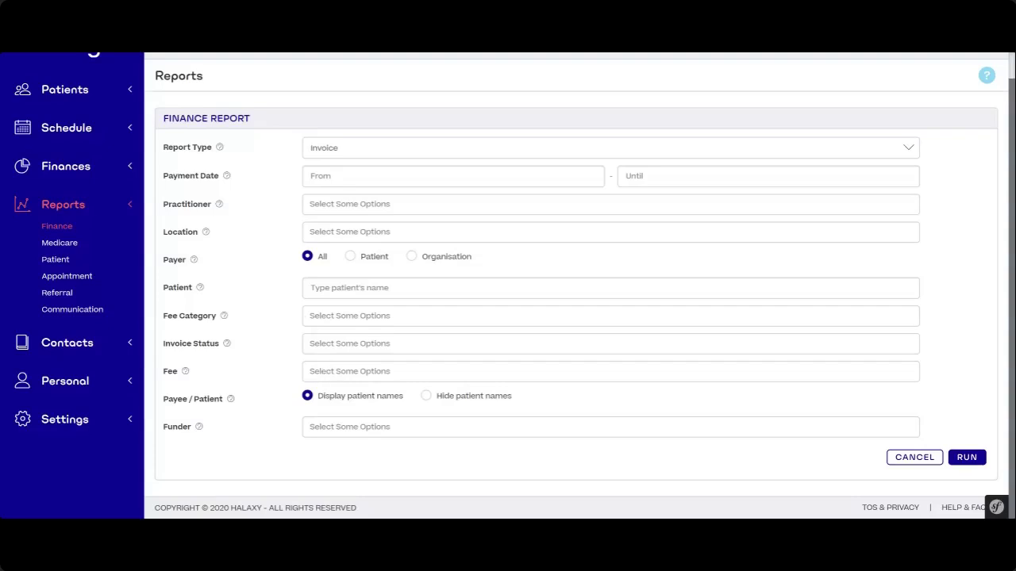
pyautogui.scroll(1, 135, 315)
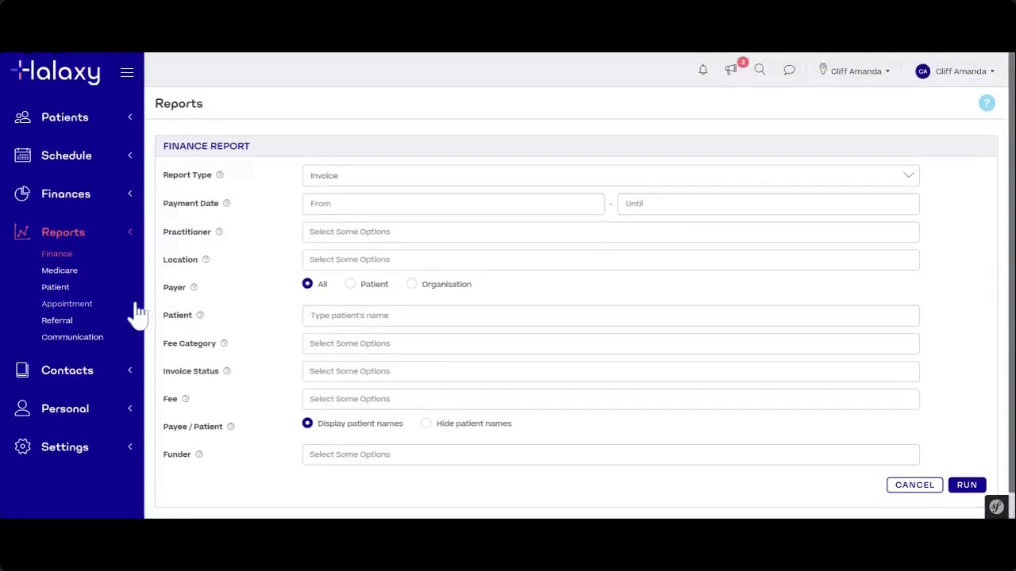
pyautogui.click(50, 258)
pyautogui.click(898, 103)
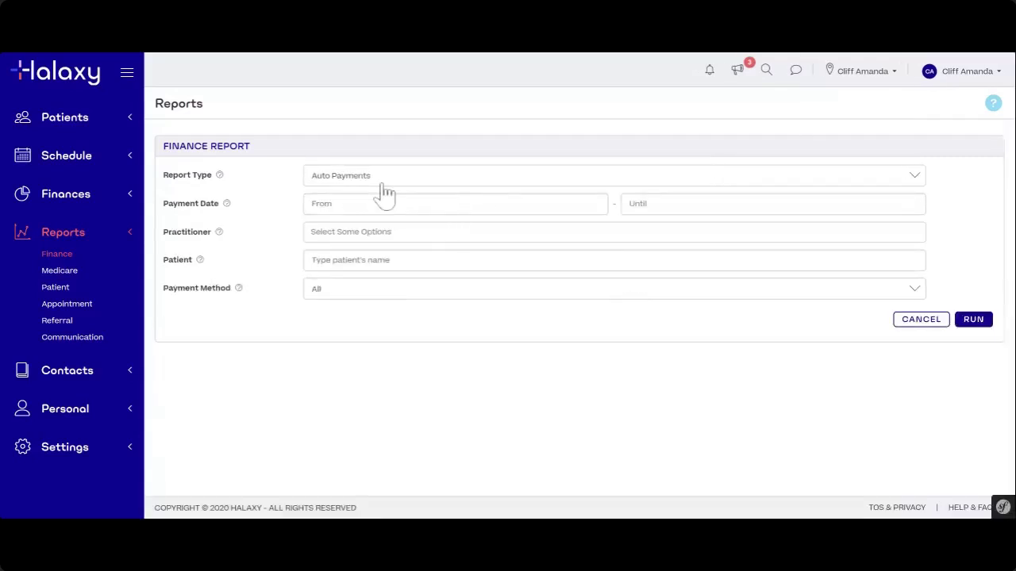
# - Choose Unpaid Invoices as the report type, leaving Invoice Status unset
pyautogui.click(382, 179)
pyautogui.scroll(-3, 373, 336)
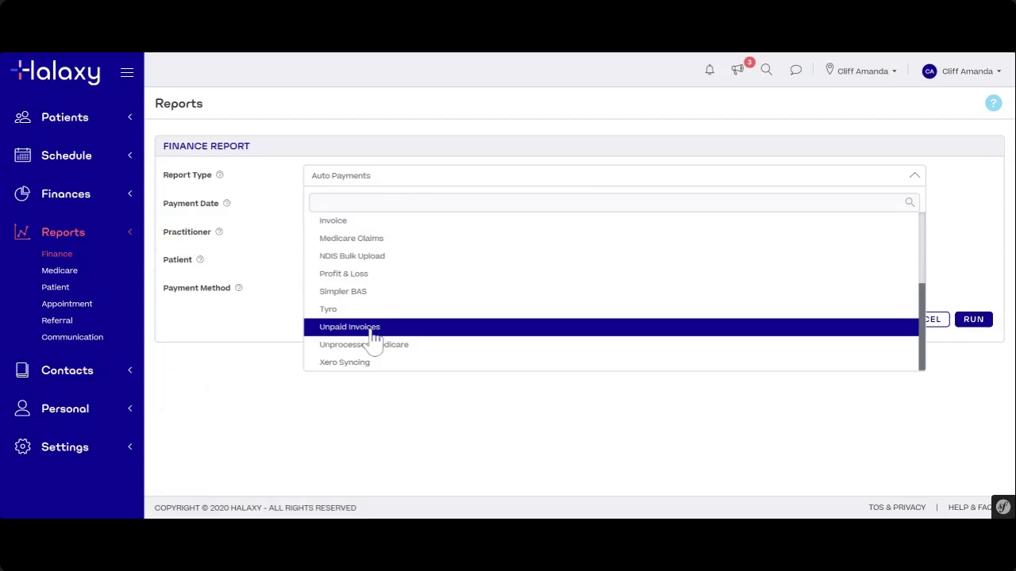
pyautogui.click(373, 329)
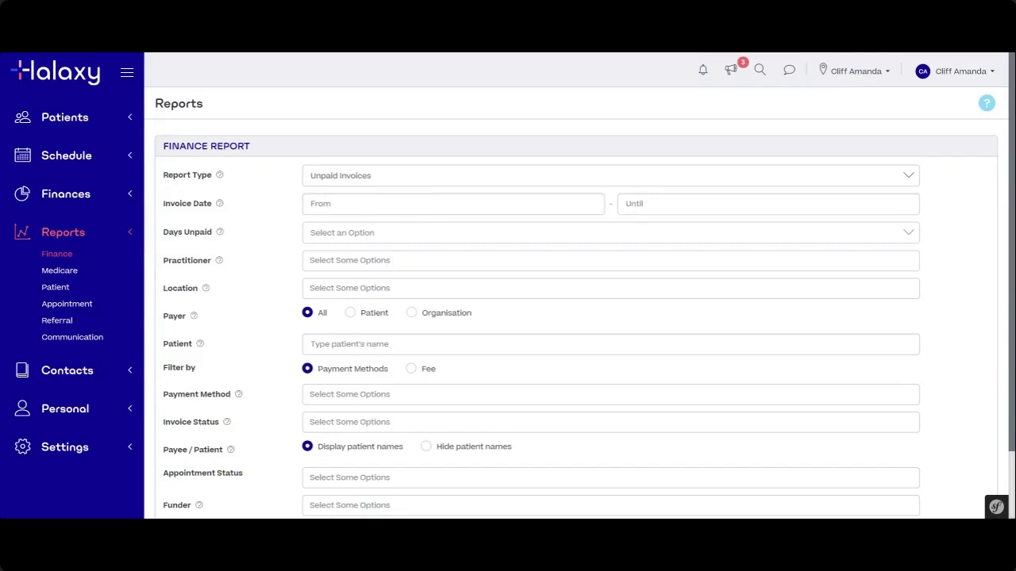
pyautogui.scroll(-2, 354, 385)
pyautogui.click(341, 343)
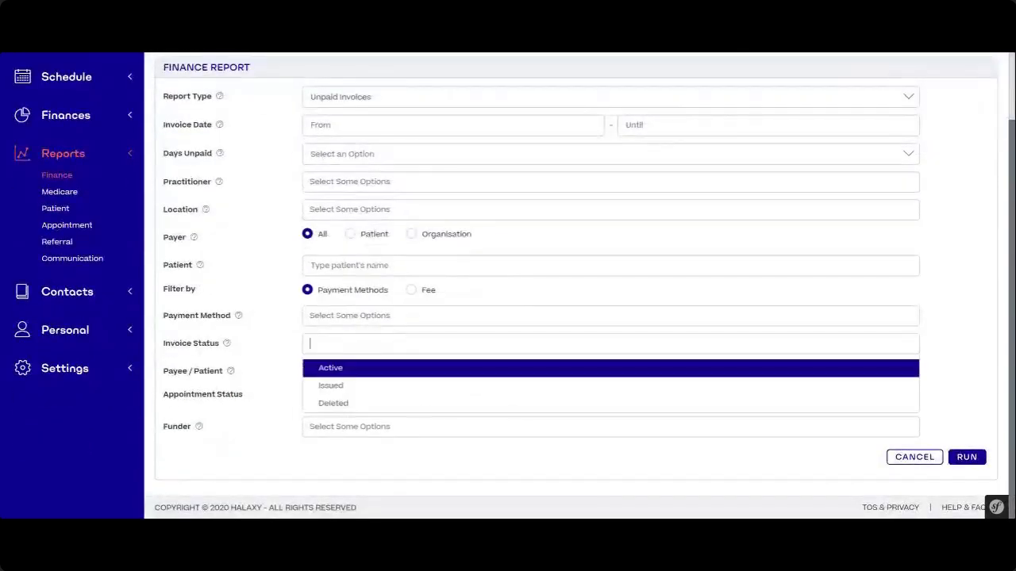
pyautogui.click(289, 342)
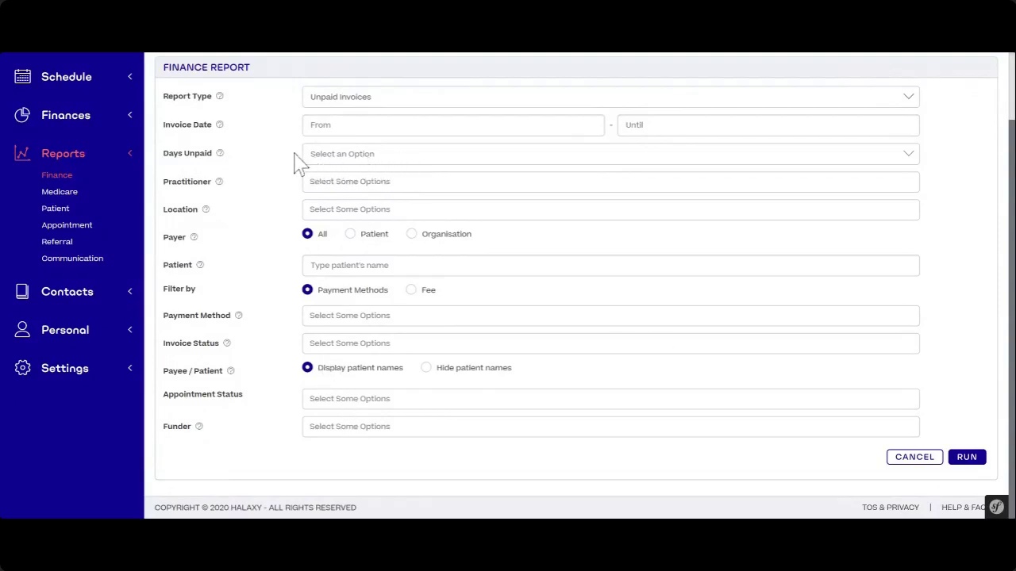
# - Set Days Unpaid to '30 or more days'
pyautogui.click(333, 158)
pyautogui.scroll(-6, 380, 333)
pyautogui.scroll(4, 380, 334)
pyautogui.scroll(3, 382, 335)
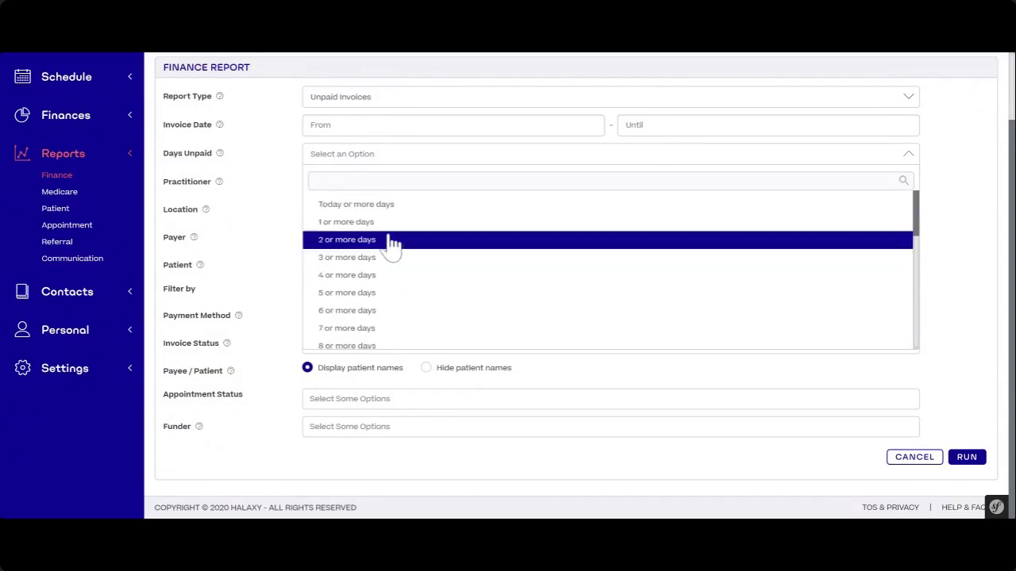
pyautogui.scroll(-6, 373, 334)
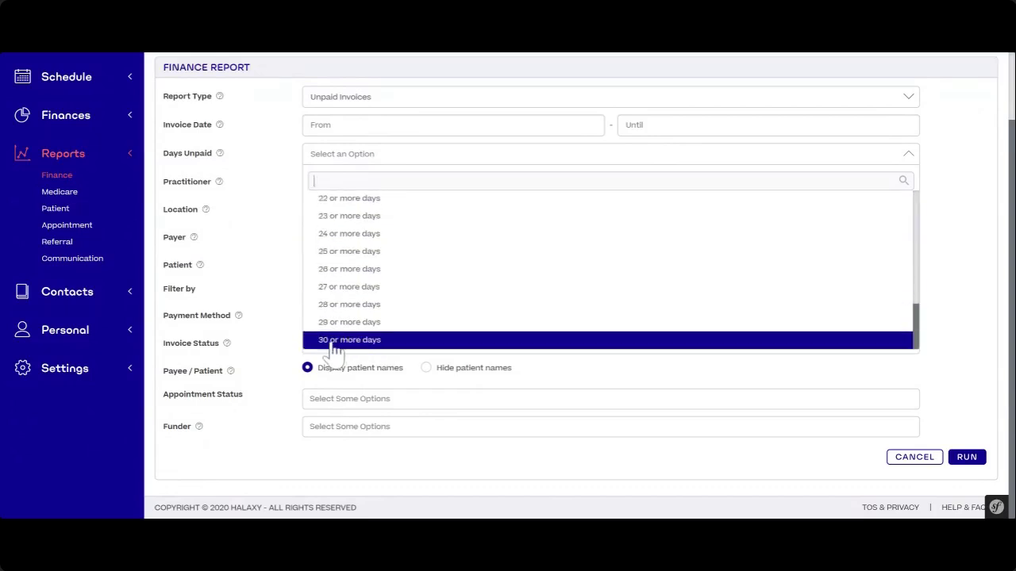
pyautogui.click(338, 342)
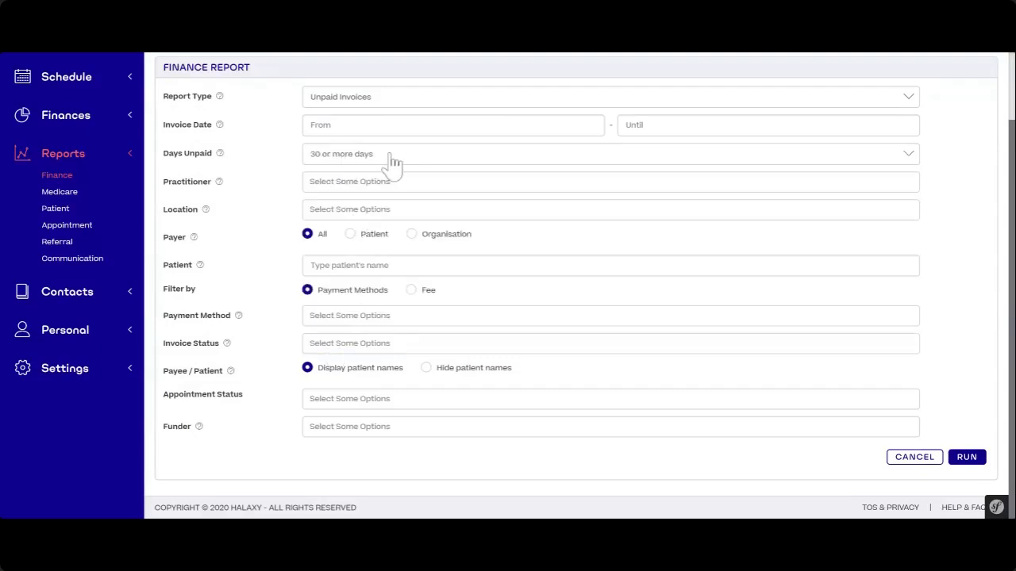
pyautogui.scroll(2, 263, 204)
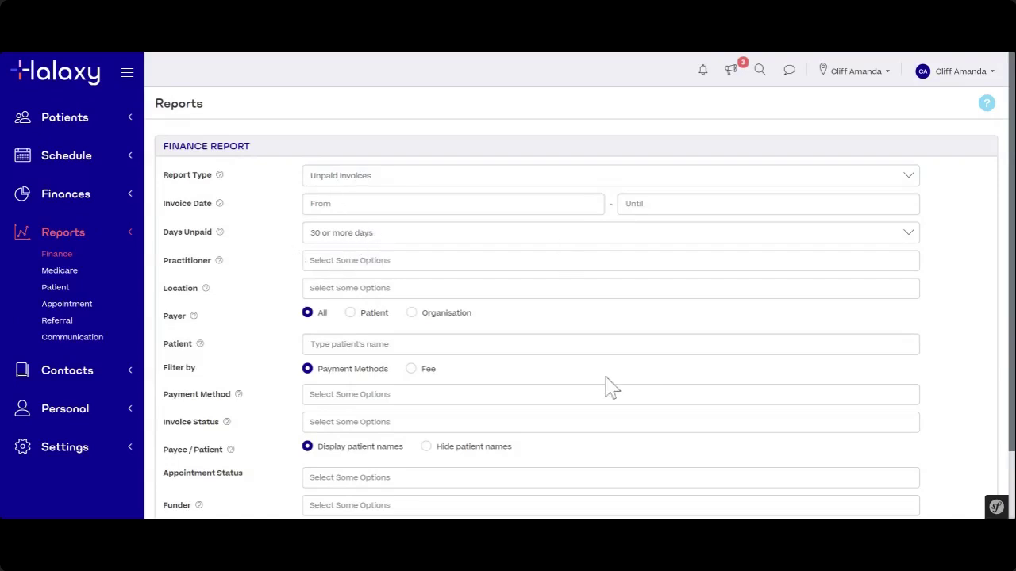
pyautogui.scroll(-2, 619, 389)
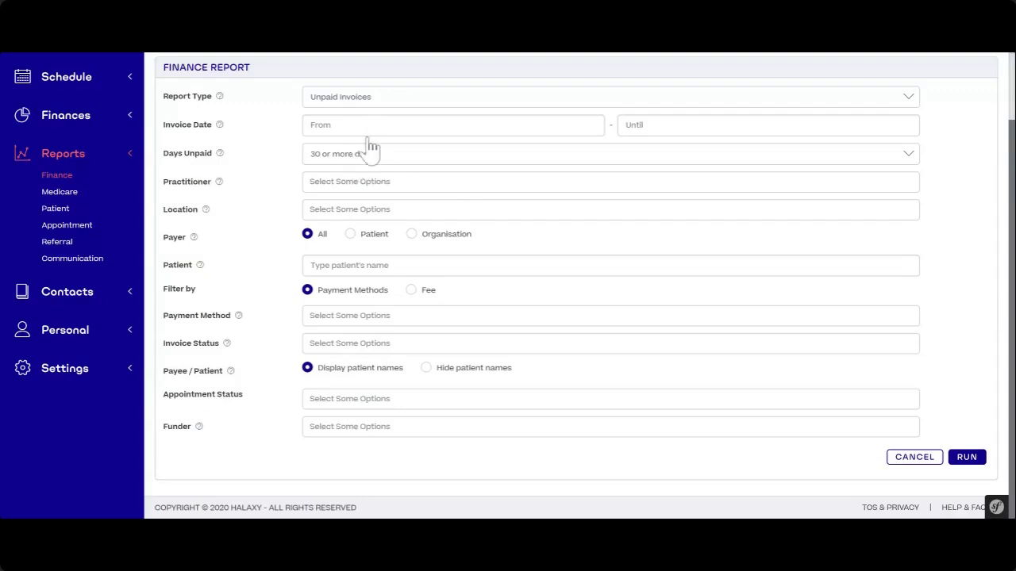
pyautogui.scroll(1, 272, 204)
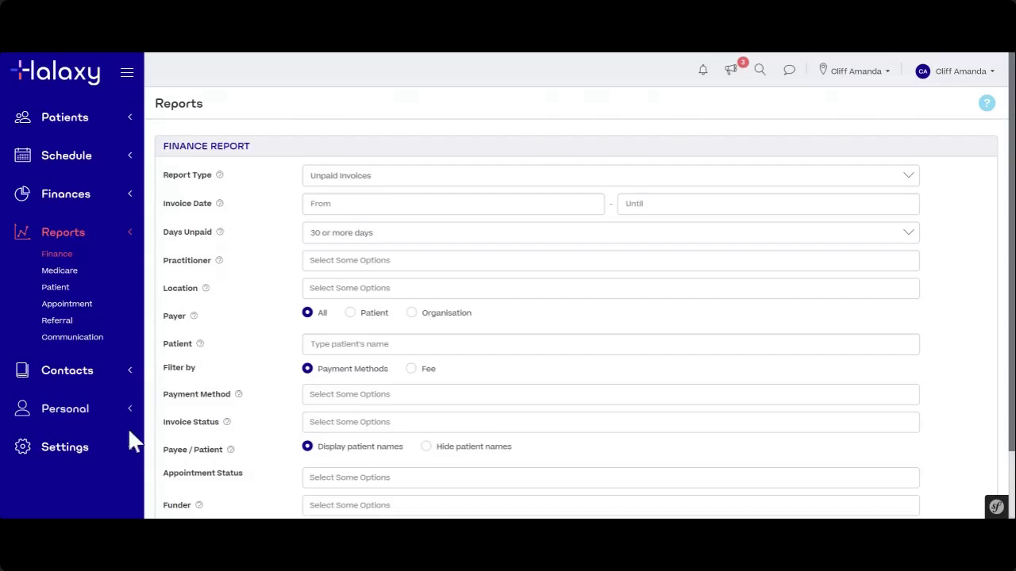
pyautogui.scroll(-2, 214, 420)
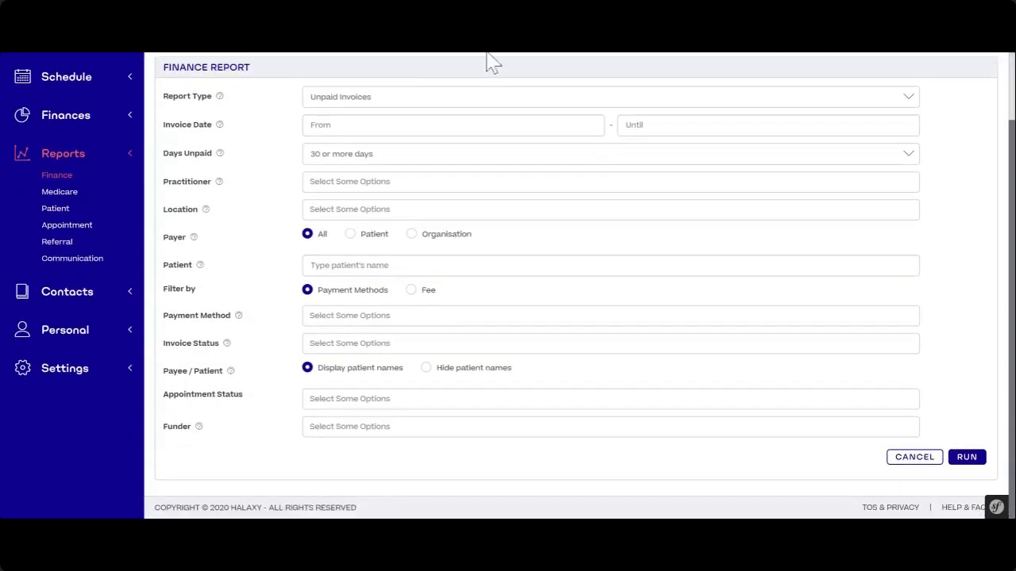
# - Expand the Settings list in the sidebar and open the Payments settings page
pyautogui.click(82, 382)
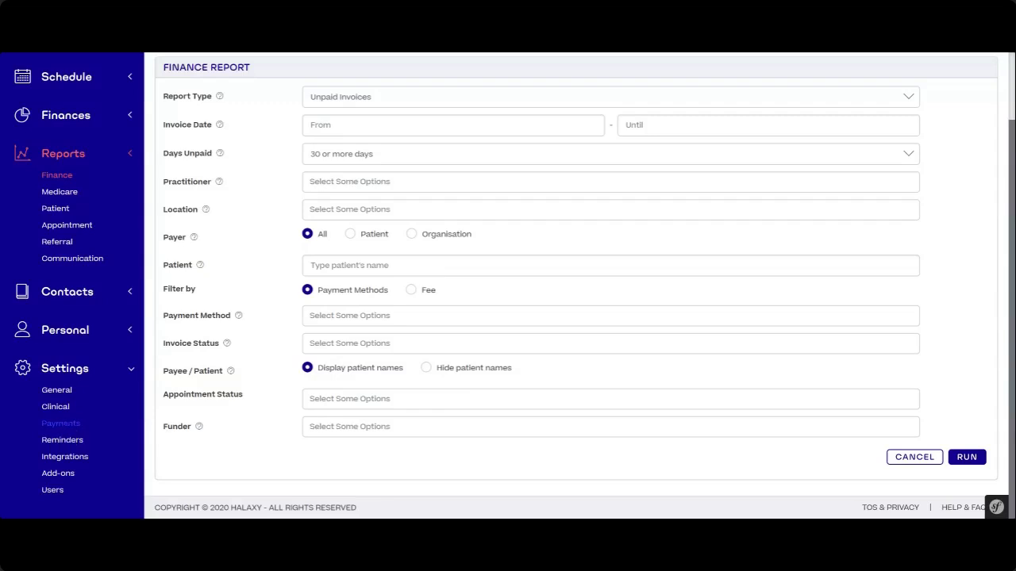
pyautogui.scroll(1, 115, 395)
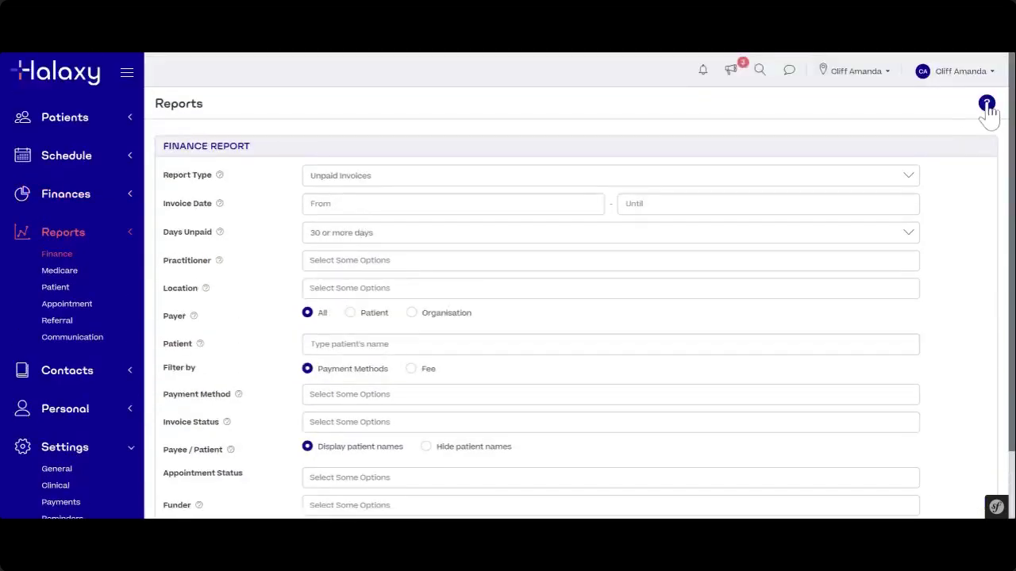
pyautogui.scroll(-1, 90, 435)
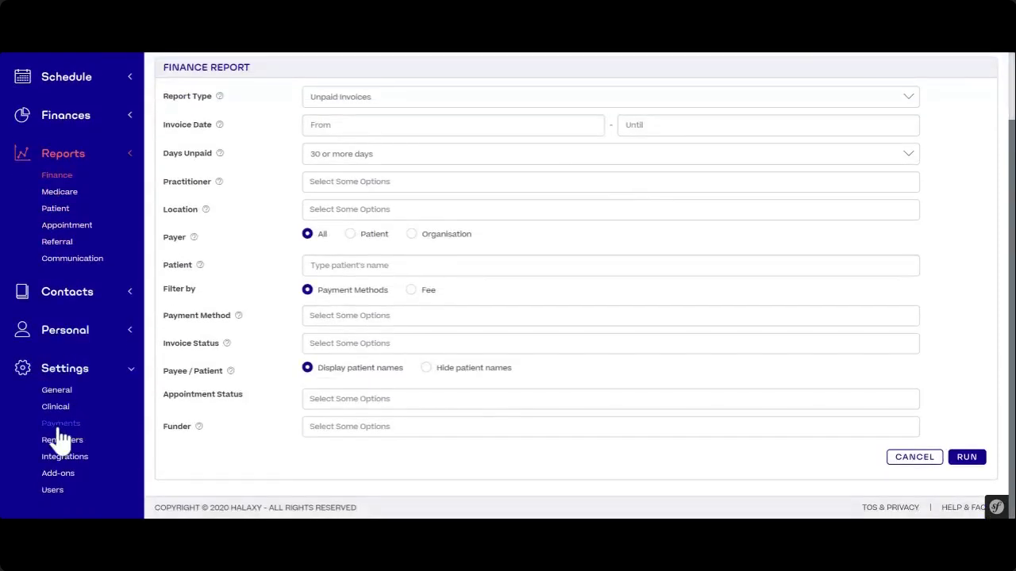
pyautogui.click(58, 426)
pyautogui.scroll(-1, 599, 361)
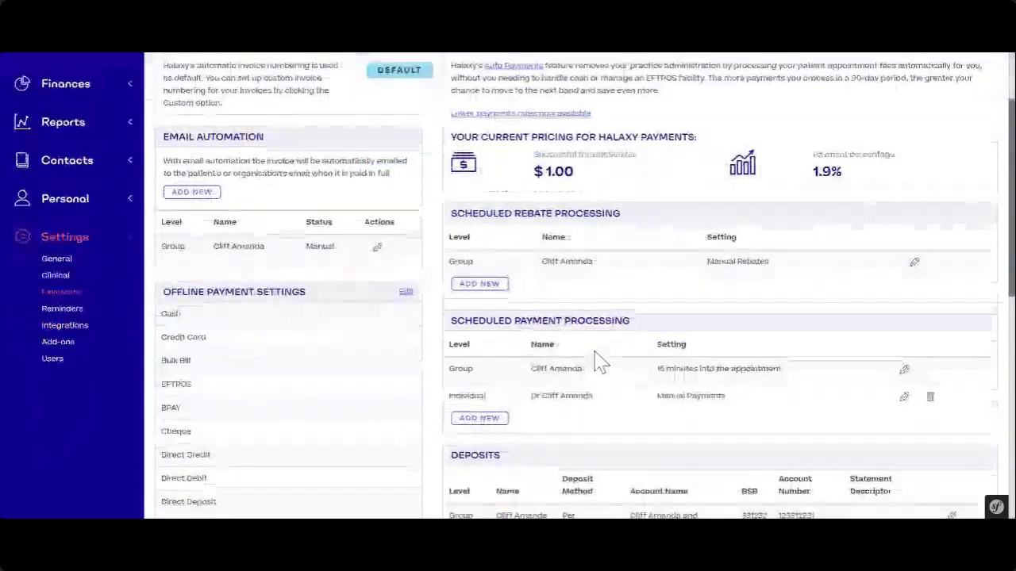
pyautogui.scroll(-3, 599, 361)
pyautogui.moveTo(451, 235); pyautogui.dragTo(501, 234)
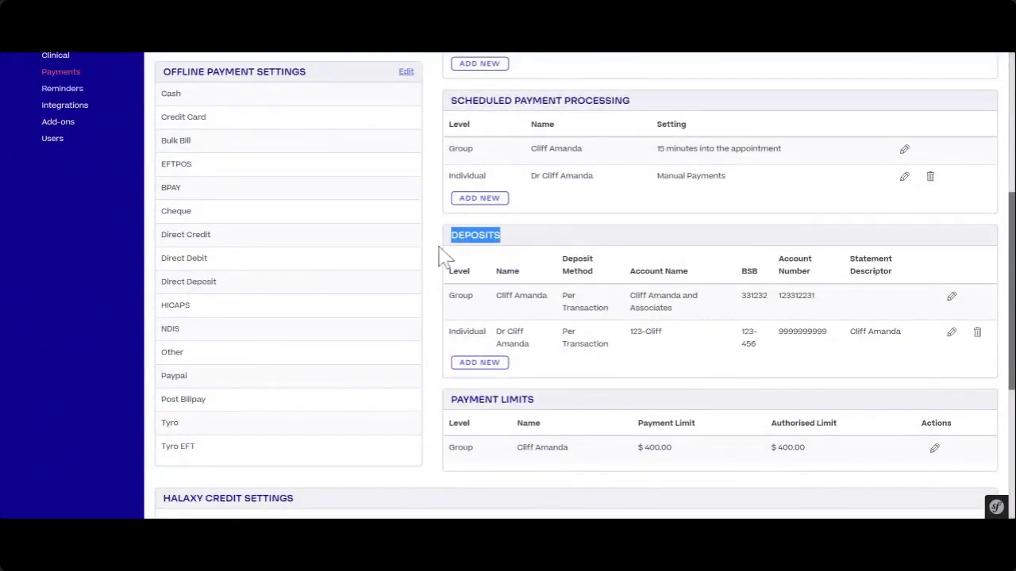
pyautogui.click(510, 252)
pyautogui.moveTo(450, 309); pyautogui.dragTo(479, 311)
pyautogui.click(482, 311)
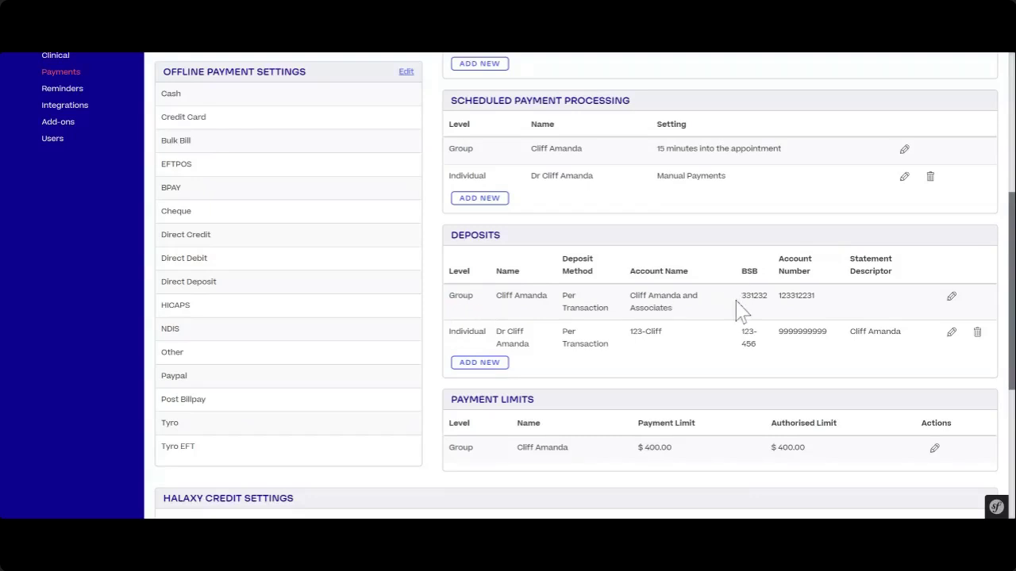
pyautogui.moveTo(740, 308); pyautogui.dragTo(828, 295)
pyautogui.click(829, 296)
pyautogui.moveTo(448, 331); pyautogui.dragTo(486, 332)
pyautogui.click(487, 333)
pyautogui.click(489, 371)
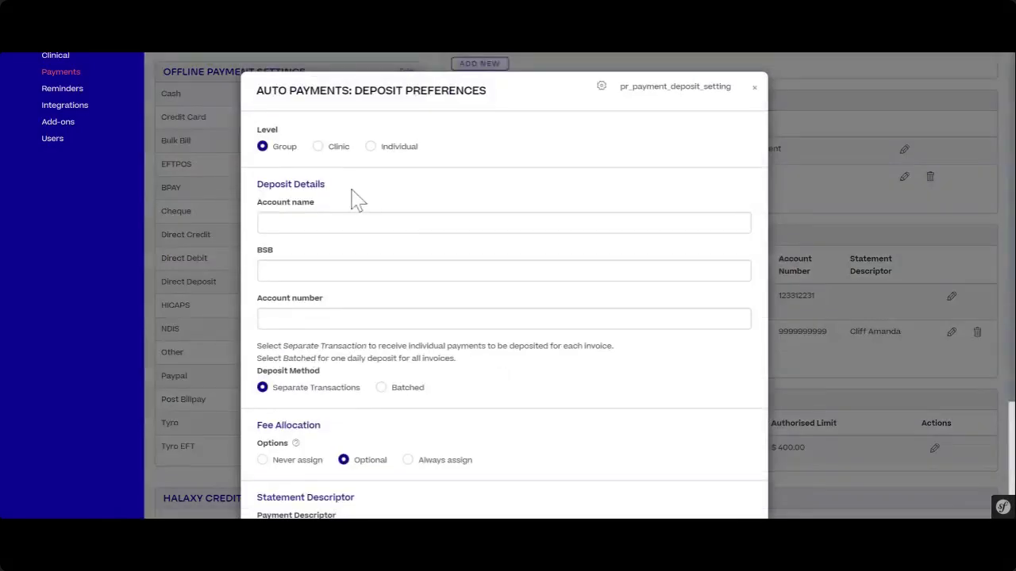
pyautogui.click(319, 148)
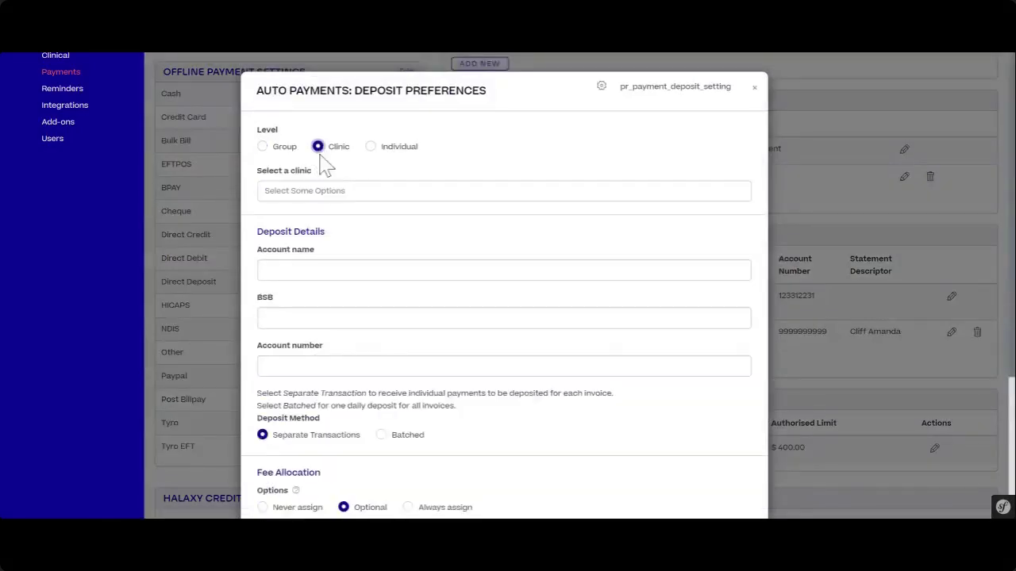
pyautogui.click(329, 191)
pyautogui.click(339, 216)
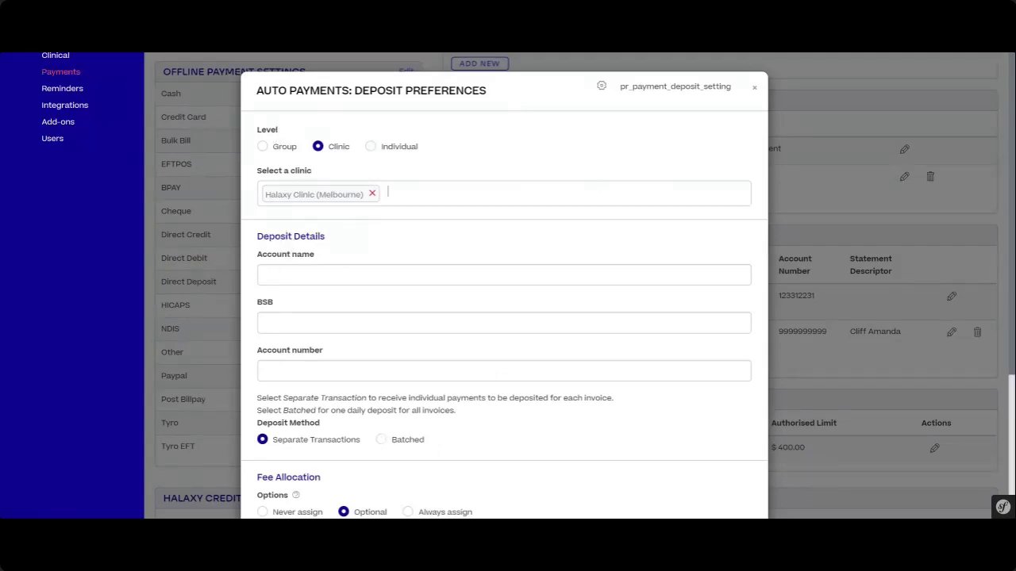
pyautogui.click(268, 274)
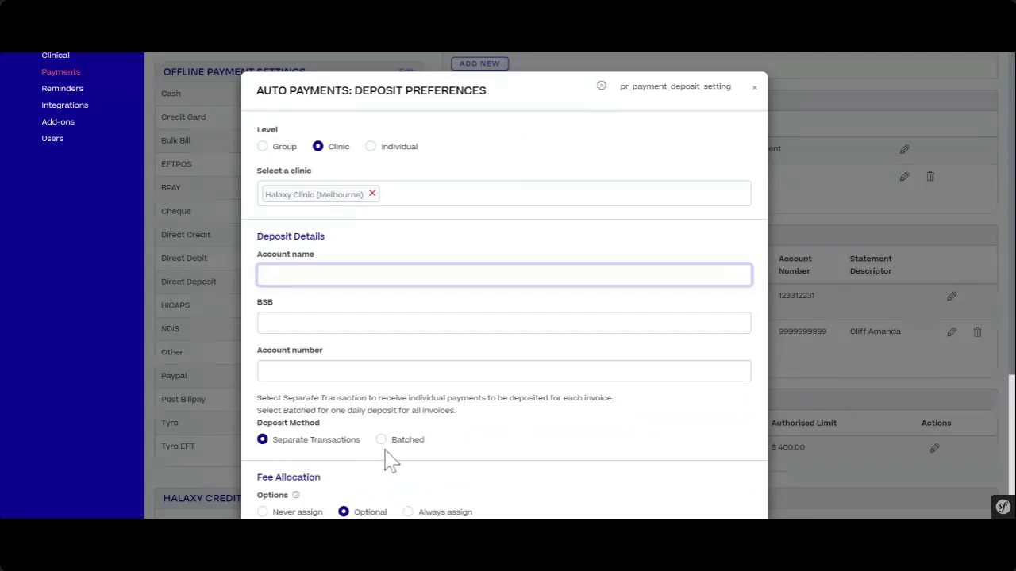
pyautogui.click(754, 87)
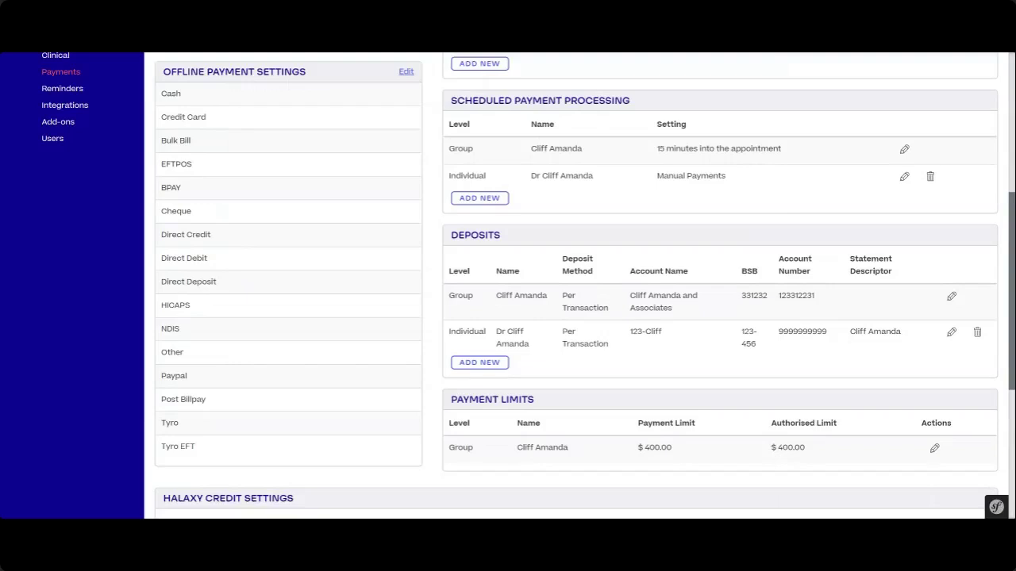
pyautogui.scroll(5, 462, 283)
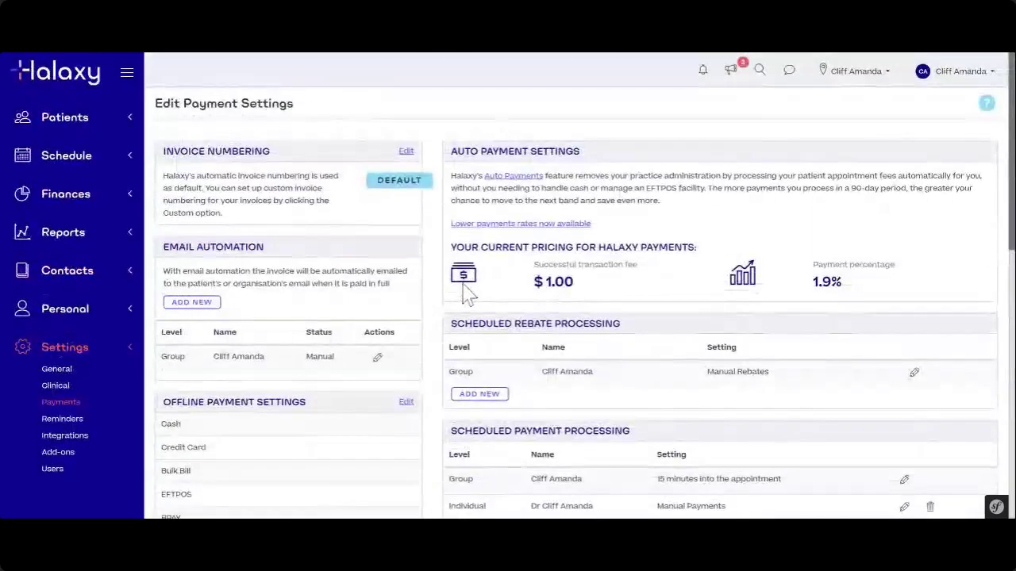
pyautogui.scroll(-2, 407, 294)
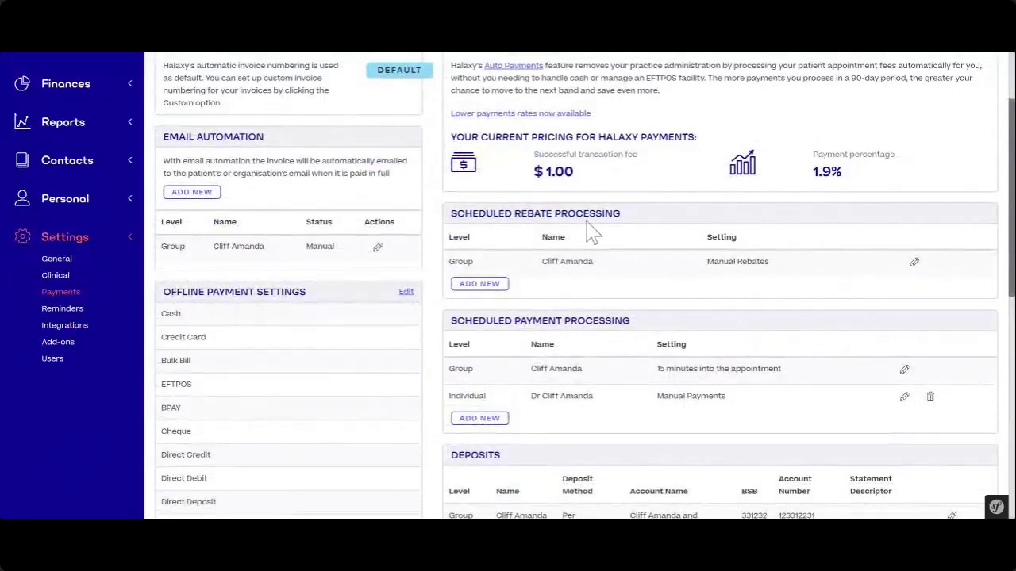
pyautogui.scroll(2, 594, 230)
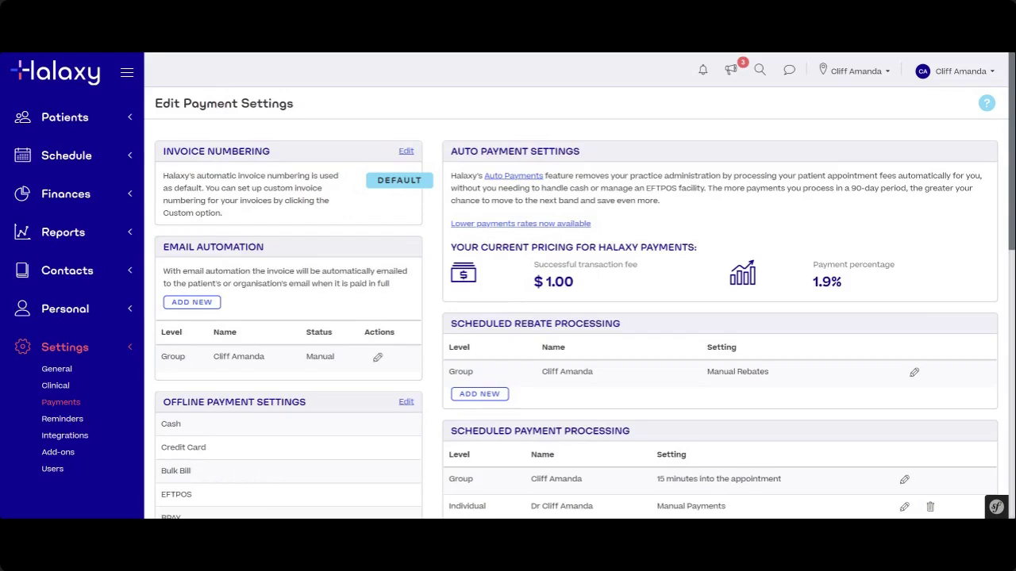
pyautogui.moveTo(163, 246); pyautogui.dragTo(272, 251)
pyautogui.click(272, 253)
pyautogui.scroll(-3, 426, 324)
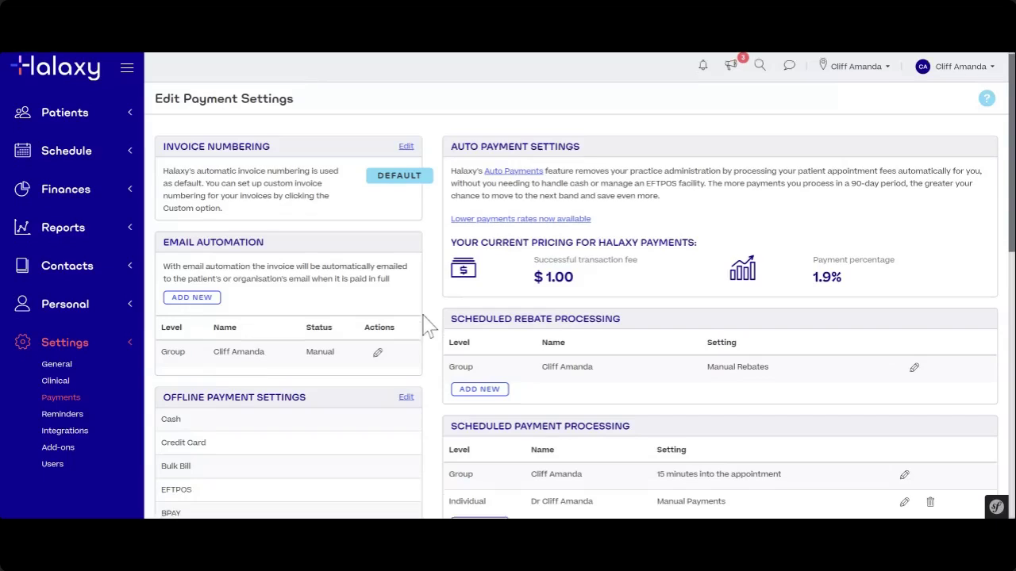